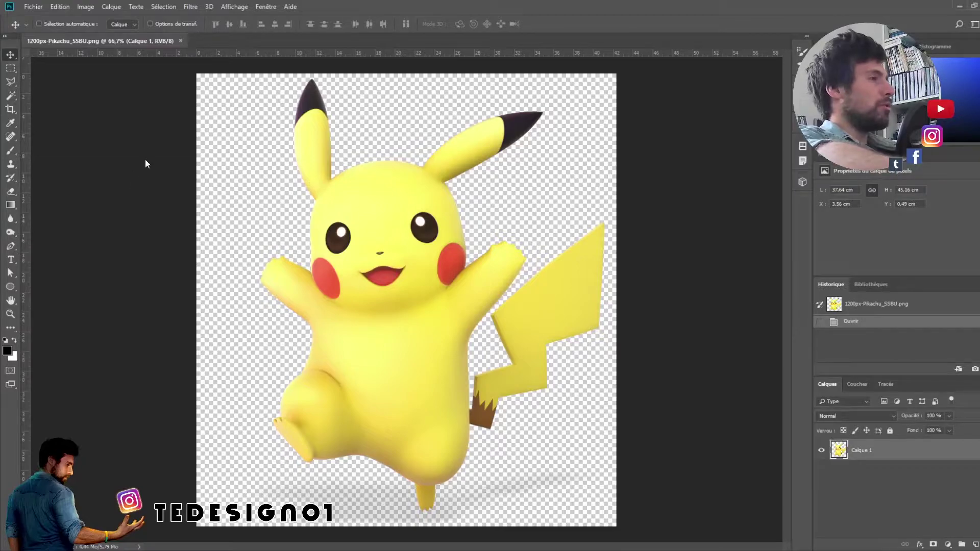
# Float the Pikachu document in its own window and move it to the right.
pyautogui.moveTo(105, 41); pyautogui.dragTo(211, 56)
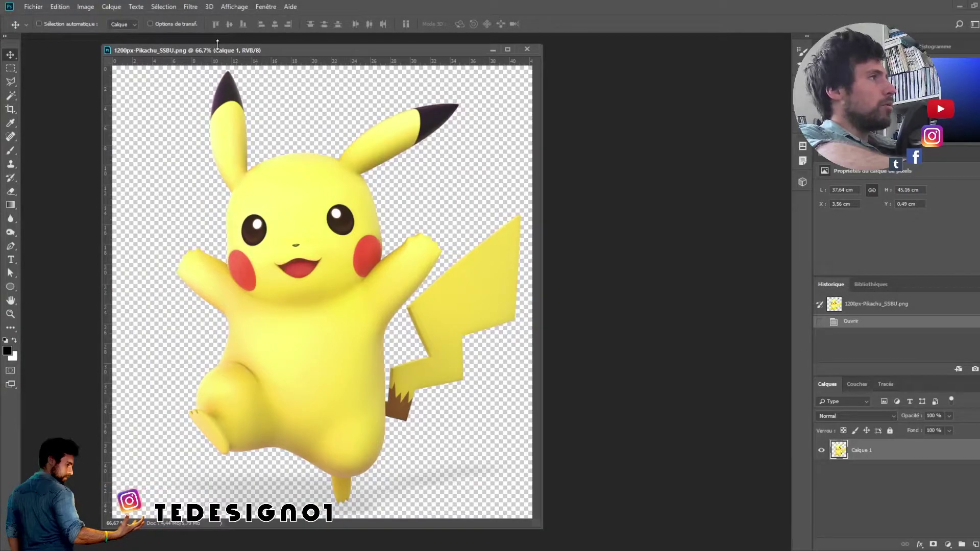
pyautogui.moveTo(217, 44); pyautogui.dragTo(300, 53)
pyautogui.click(37, 6)
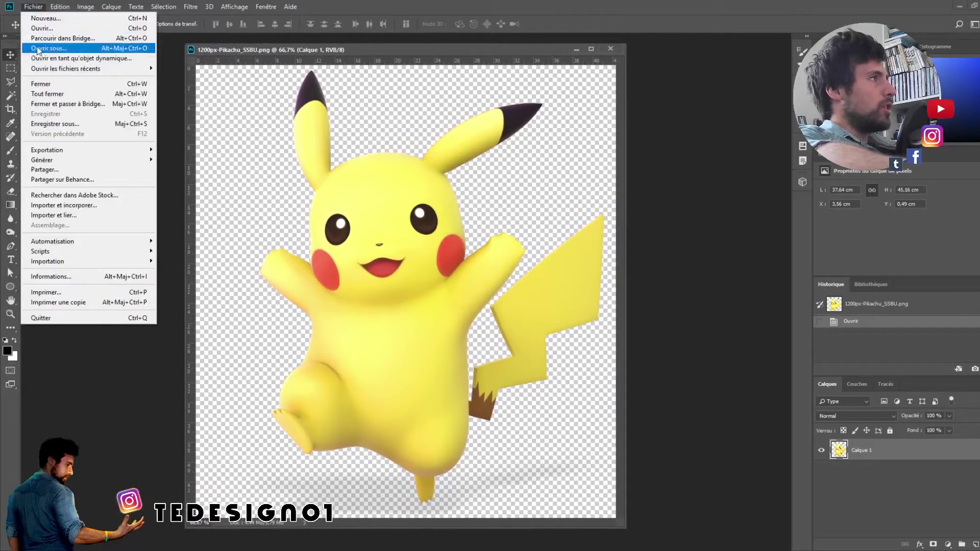
pyautogui.click(439, 48)
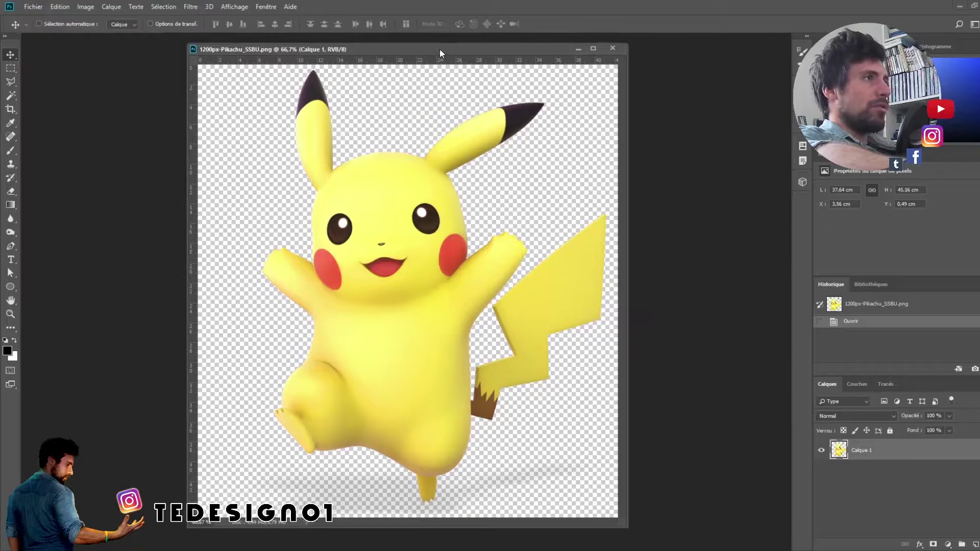
pyautogui.moveTo(439, 48); pyautogui.dragTo(502, 49)
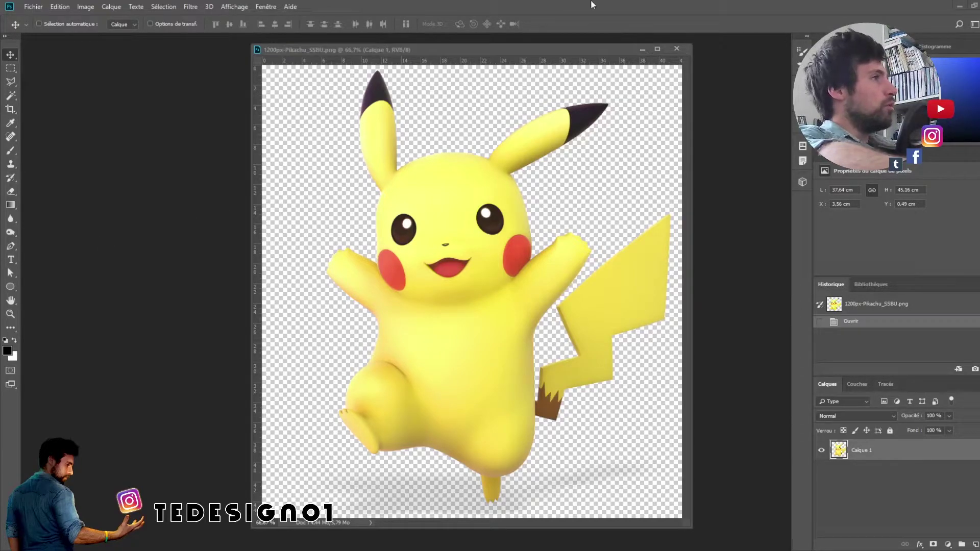
pyautogui.moveTo(415, 52); pyautogui.dragTo(487, 52)
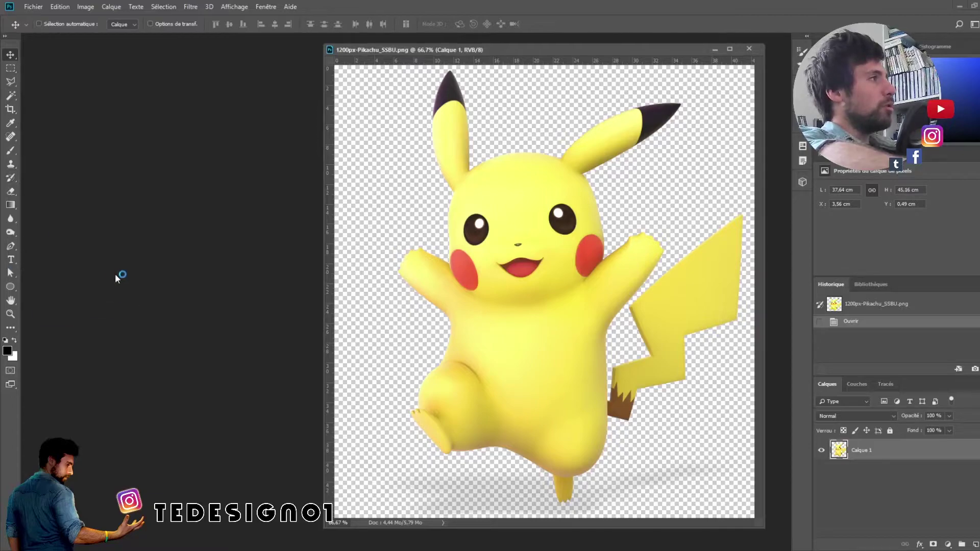
# Open DSC_0658.JPG in a floating, enlarged window with the Pikachu window just right of it.
pyautogui.moveTo(115, 274); pyautogui.dragTo(119, 307)
pyautogui.moveTo(65, 44)
pyautogui.mouseDown()
pyautogui.moveTo(104, 44)
pyautogui.moveTo(123, 57)
pyautogui.mouseUp()
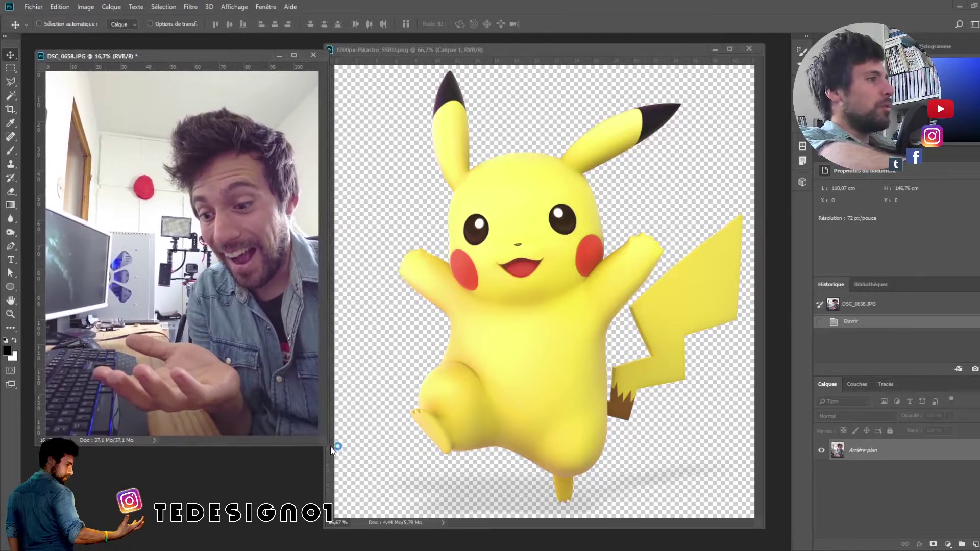
pyautogui.moveTo(328, 444); pyautogui.dragTo(383, 523)
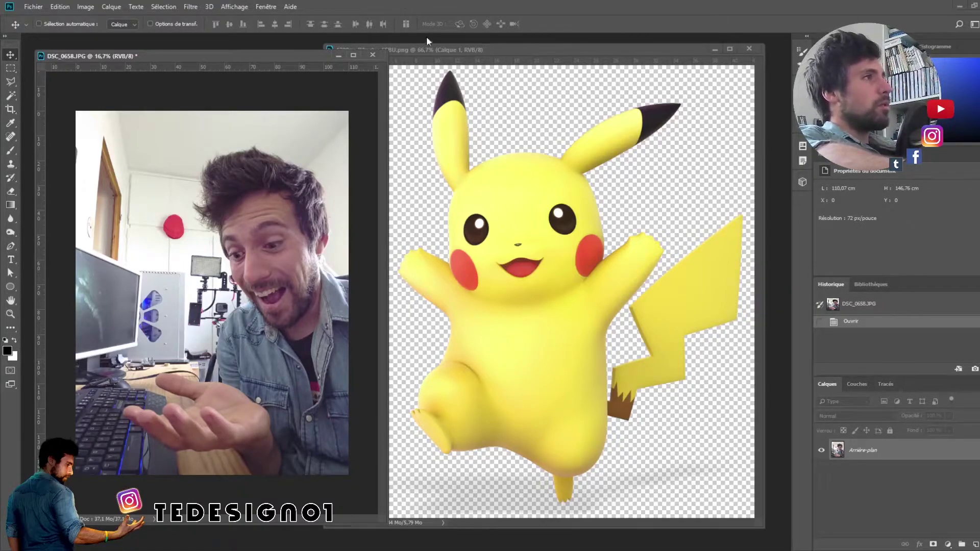
pyautogui.moveTo(432, 50); pyautogui.dragTo(445, 51)
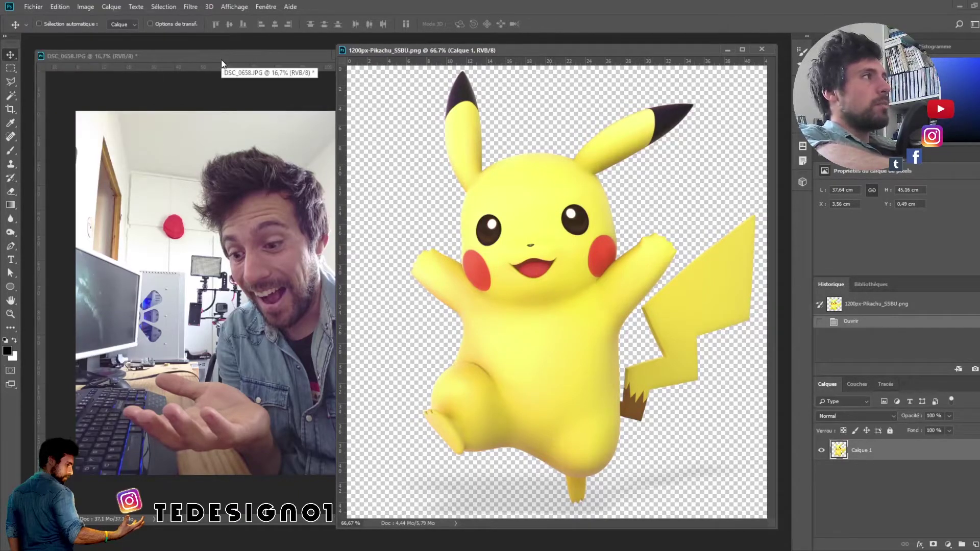
pyautogui.moveTo(221, 59); pyautogui.dragTo(216, 60)
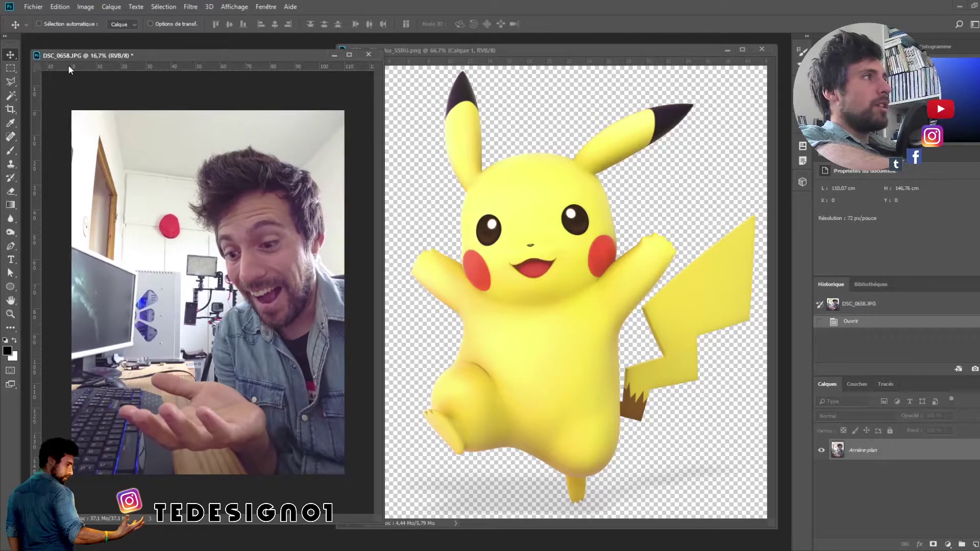
pyautogui.click(430, 50)
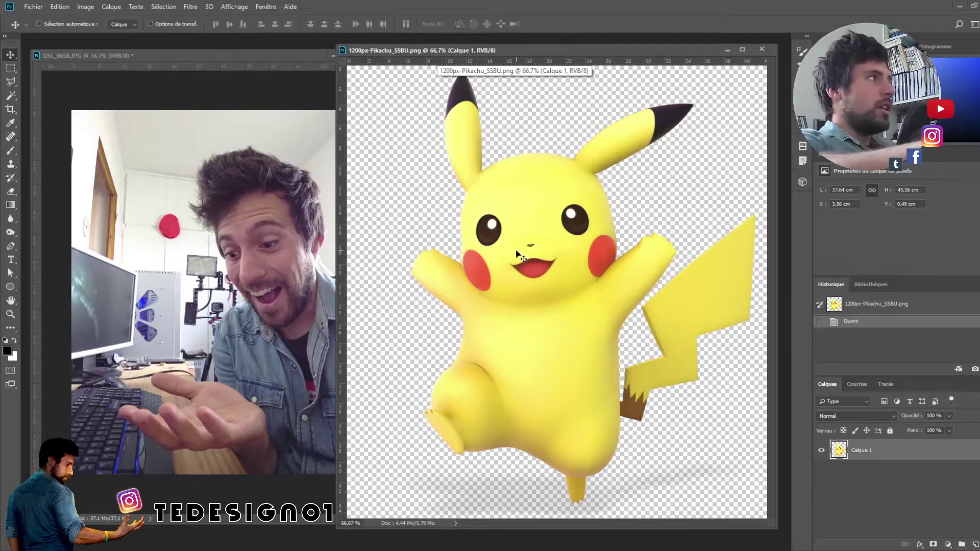
# Place the 3D Pikachu layer onto the photo and shift the cartoon Pikachu document left.
pyautogui.moveTo(516, 254)
pyautogui.mouseDown()
pyautogui.moveTo(249, 261)
pyautogui.moveTo(257, 293)
pyautogui.mouseUp()
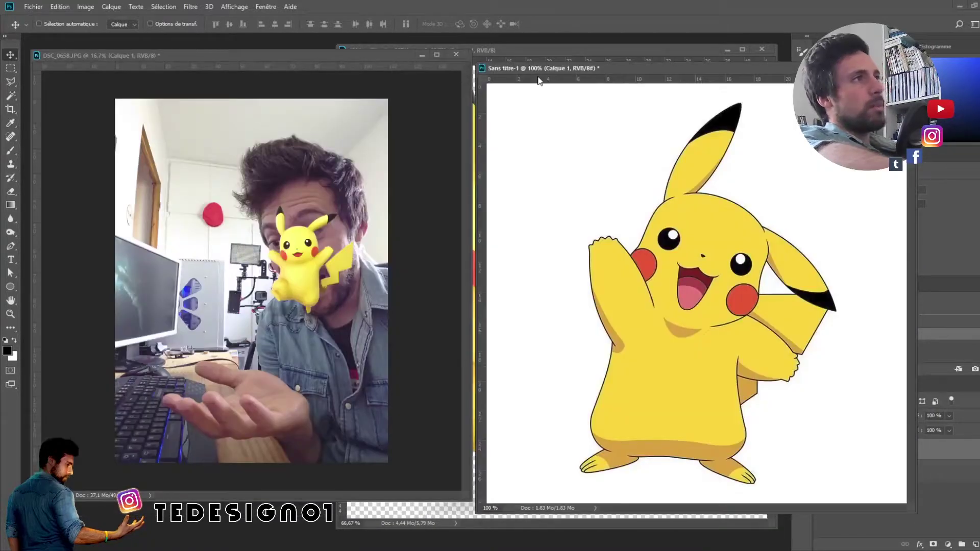
pyautogui.moveTo(385, 54); pyautogui.dragTo(386, 54)
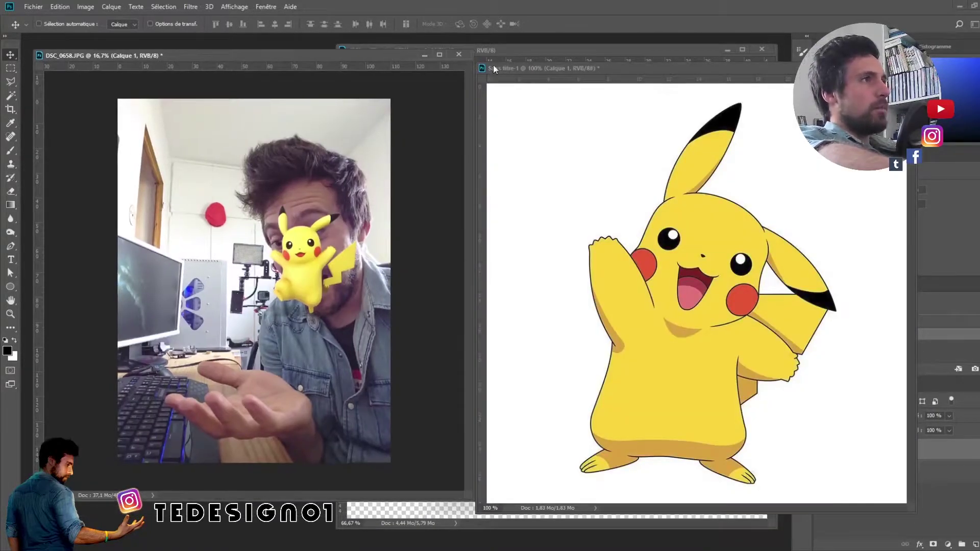
pyautogui.moveTo(566, 76); pyautogui.dragTo(489, 84)
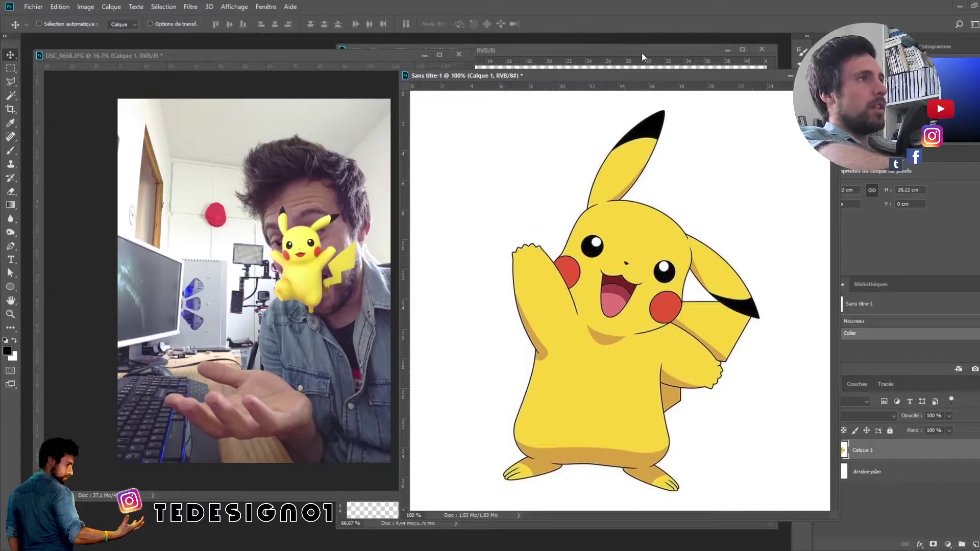
# Close the 3D Pikachu document and undo its placement on the photo via History.
pyautogui.click(681, 51)
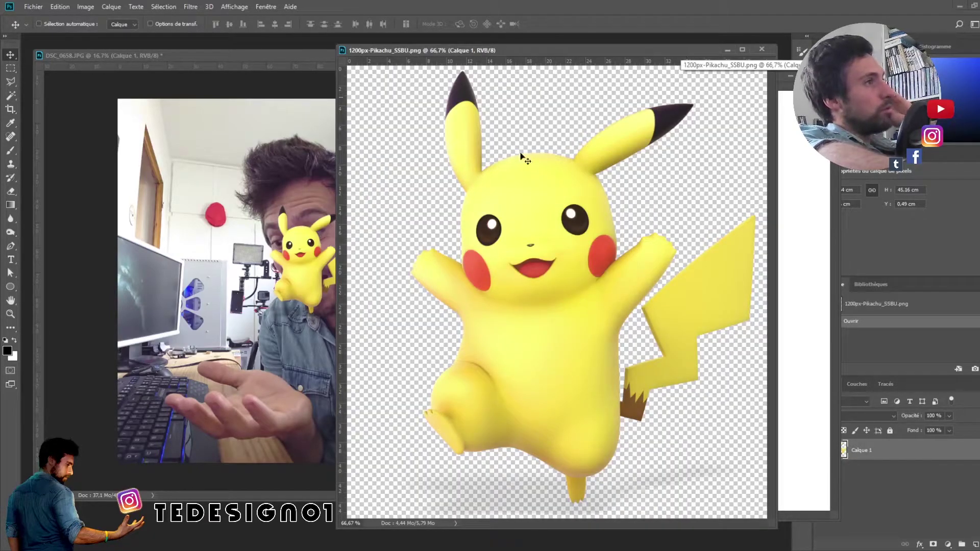
pyautogui.click(729, 50)
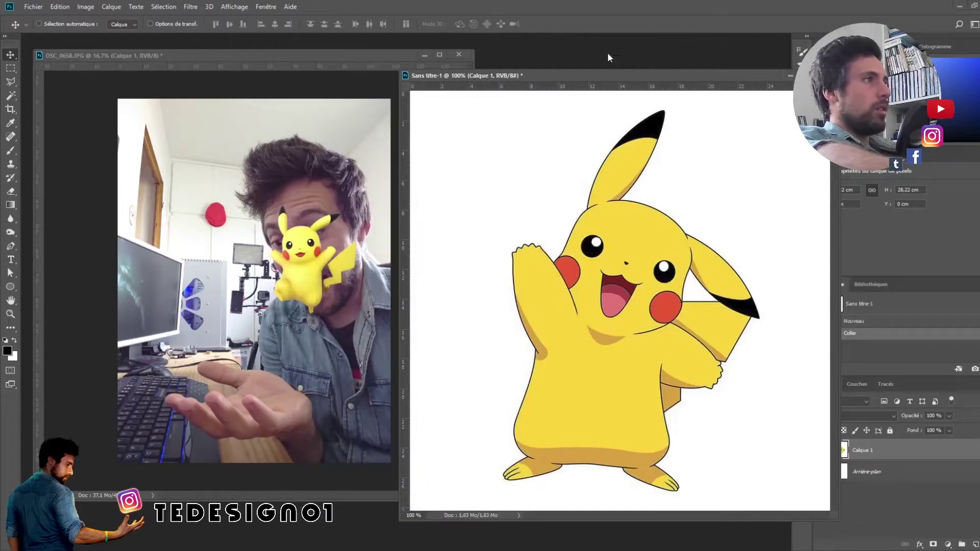
pyautogui.click(363, 62)
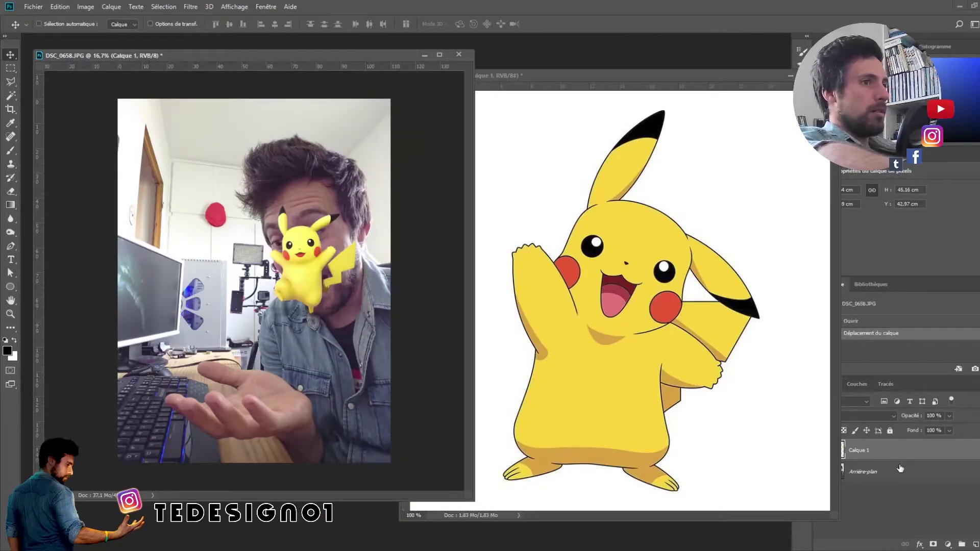
pyautogui.click(890, 323)
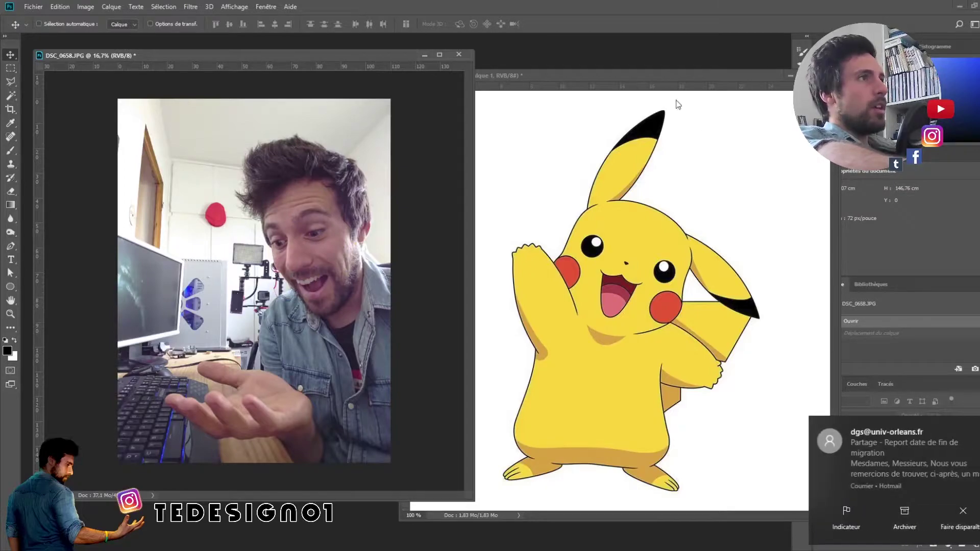
# Arrange the narrowed photo window and the cartoon Pikachu window side by side.
pyautogui.moveTo(504, 77); pyautogui.dragTo(393, 86)
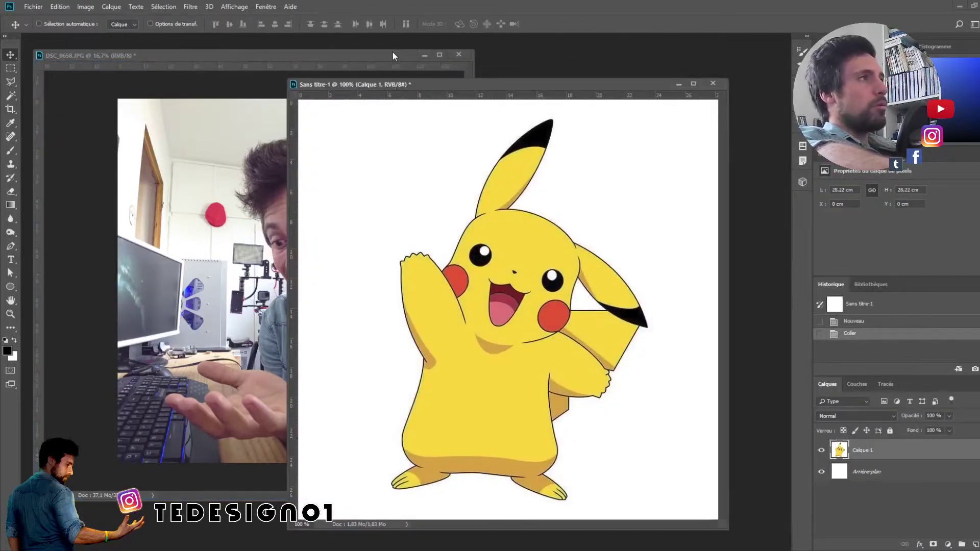
pyautogui.moveTo(392, 53); pyautogui.dragTo(388, 44)
pyautogui.moveTo(470, 70); pyautogui.dragTo(380, 70)
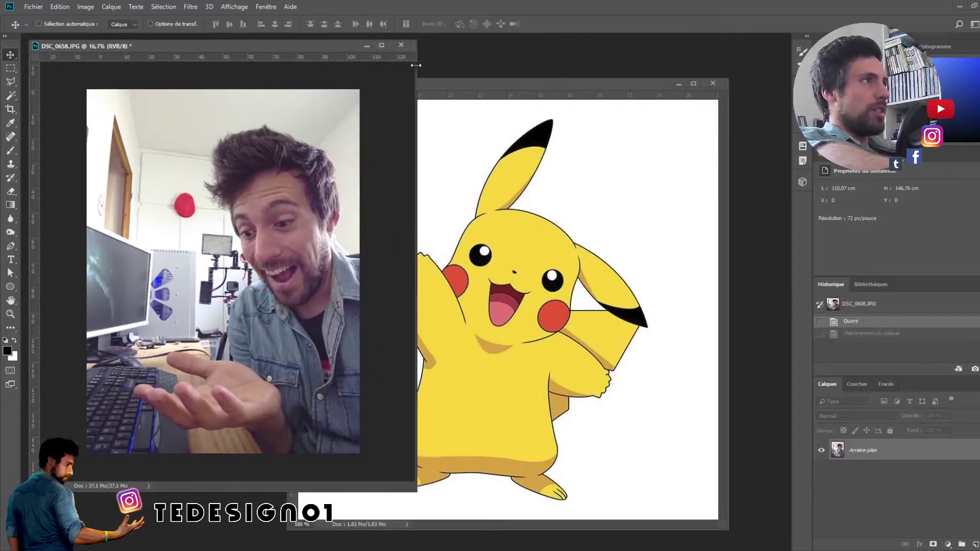
pyautogui.click(431, 88)
pyautogui.moveTo(431, 89); pyautogui.dragTo(445, 70)
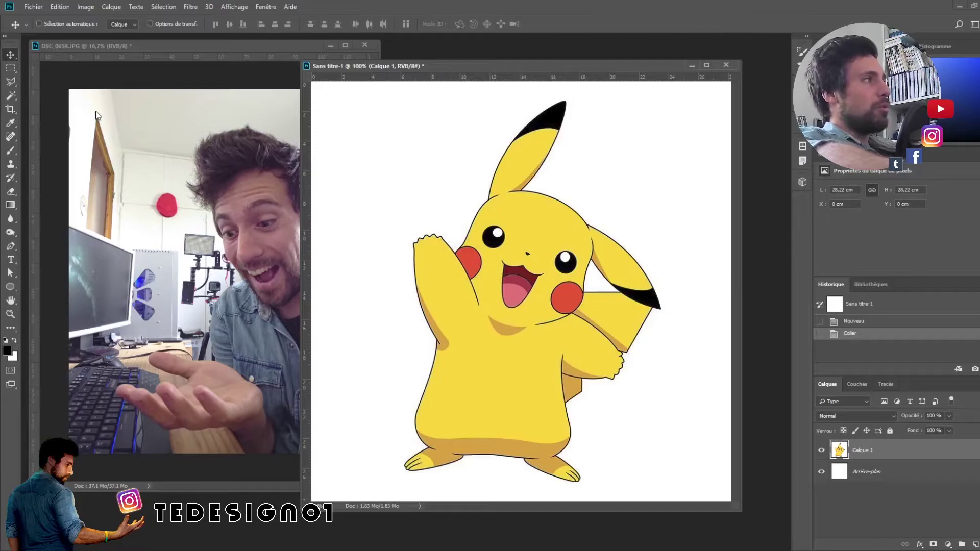
# Magic Wand–select the white background around the cartoon Pikachu and zoom in to check the ear edge.
pyautogui.click(16, 100)
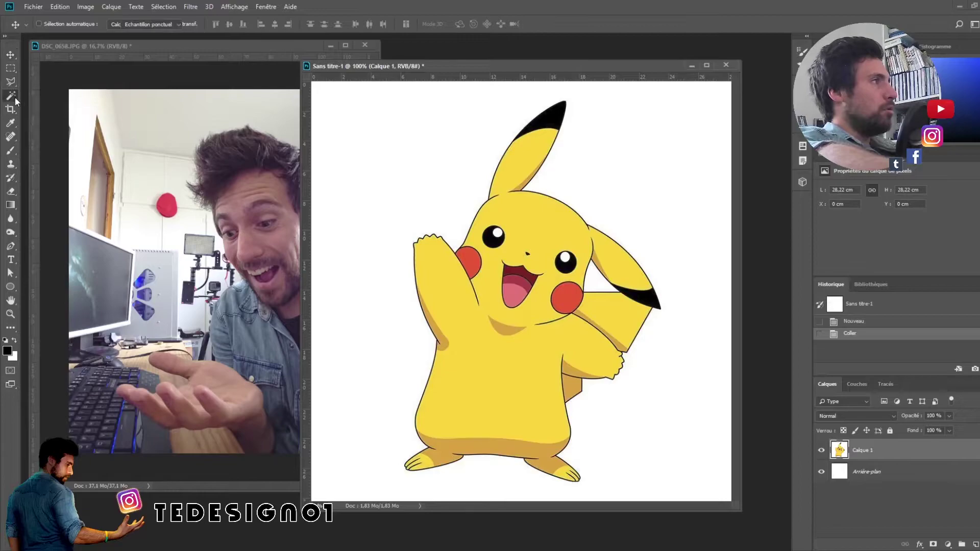
pyautogui.click(425, 203)
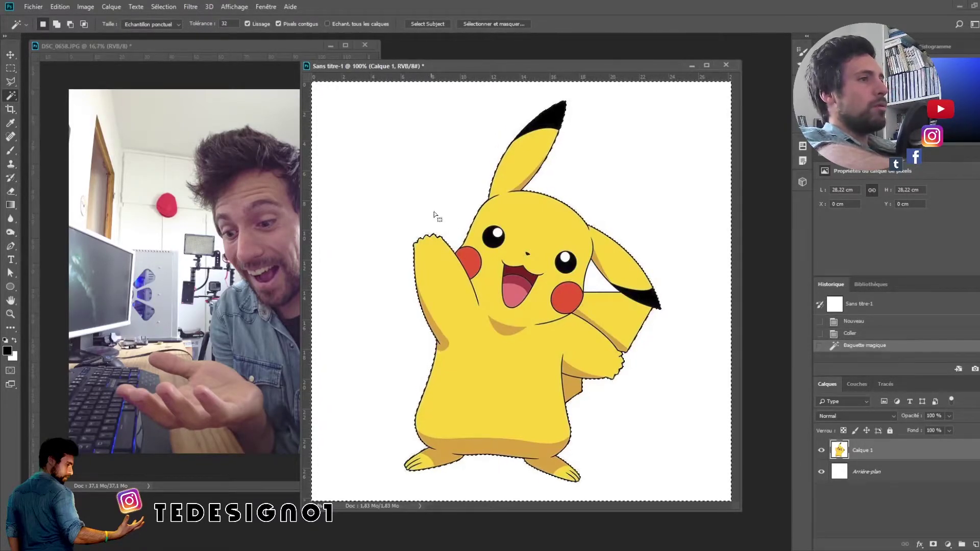
pyautogui.scroll(5, 479, 230)
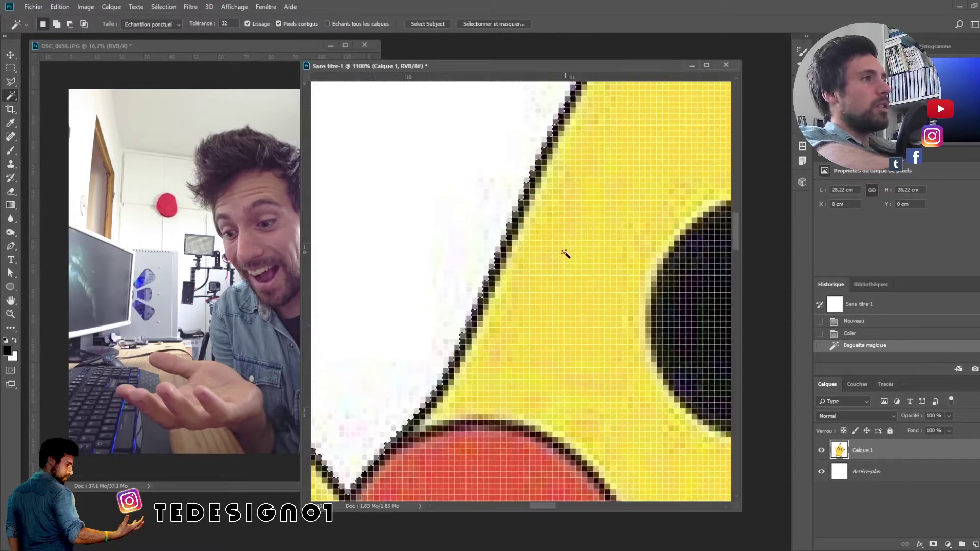
pyautogui.moveTo(408, 236); pyautogui.dragTo(591, 224)
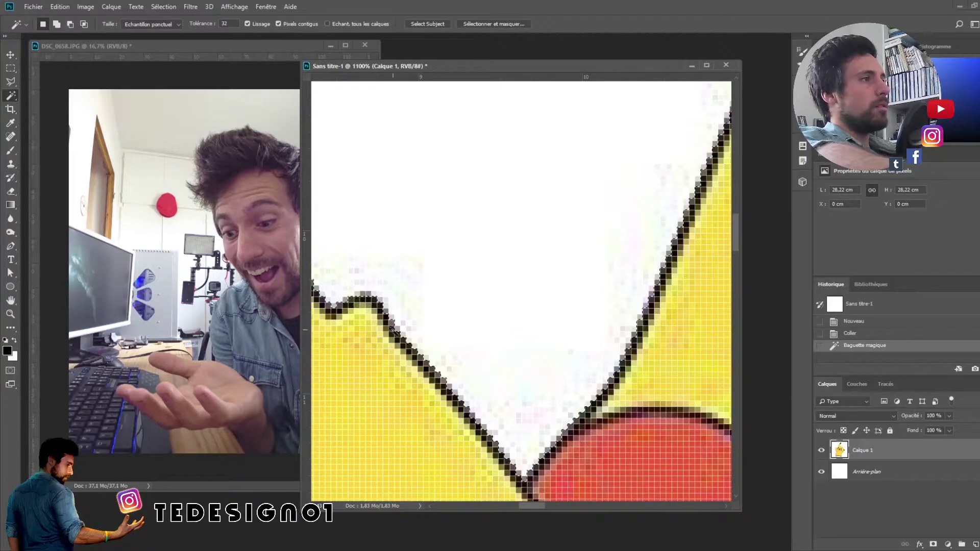
pyautogui.keyDown('alt'); pyautogui.click(563, 296); pyautogui.keyUp('alt')
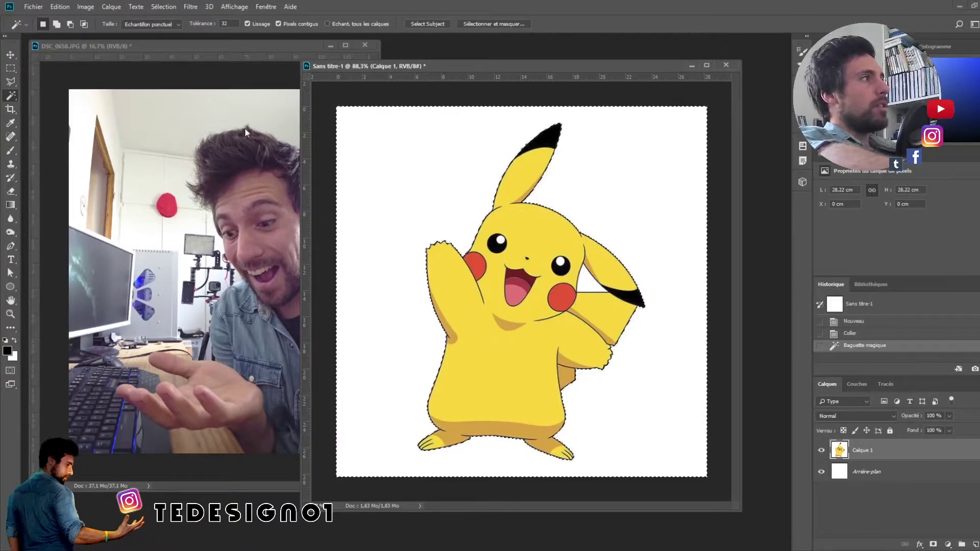
# Copy the selected background to a new layer, then revert to the selection in History.
pyautogui.rightClick(411, 180)
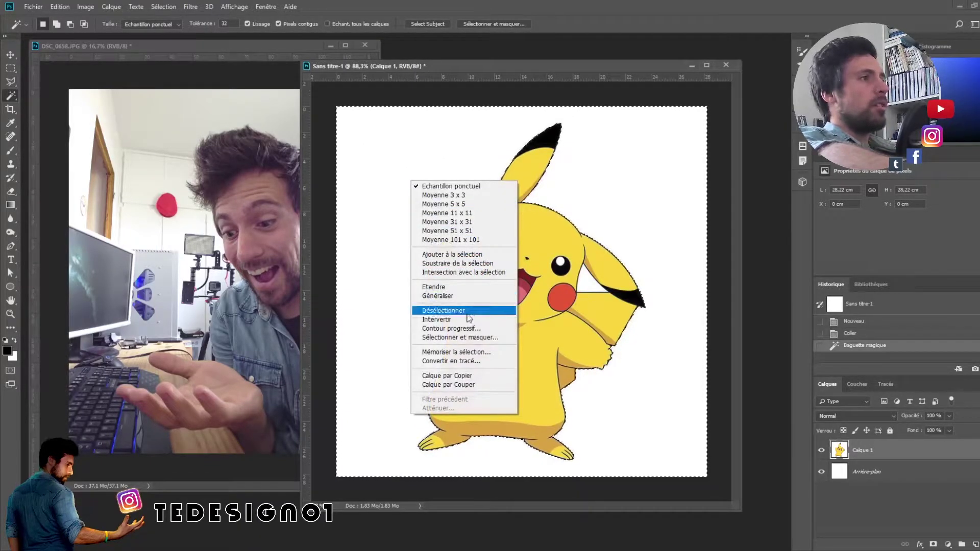
pyautogui.click(460, 376)
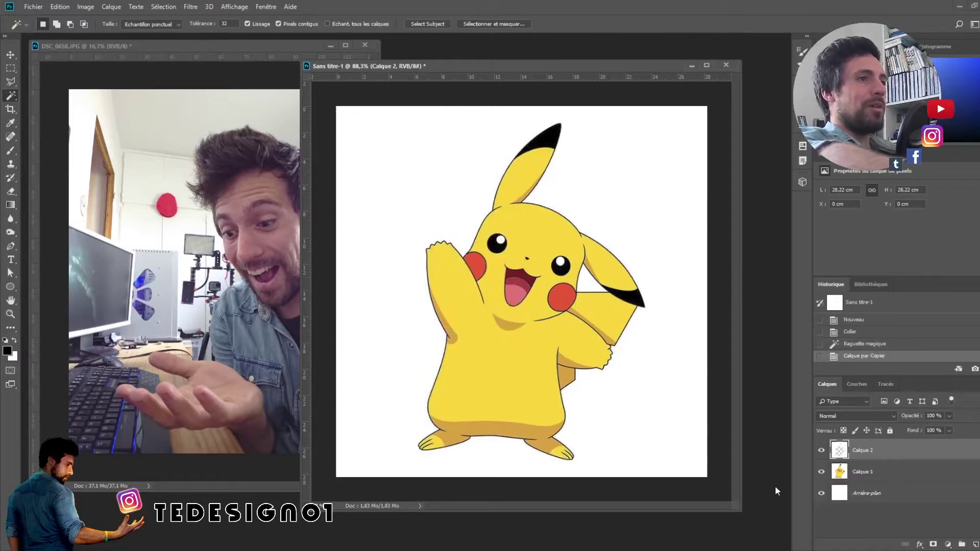
pyautogui.click(821, 472)
pyautogui.click(821, 495)
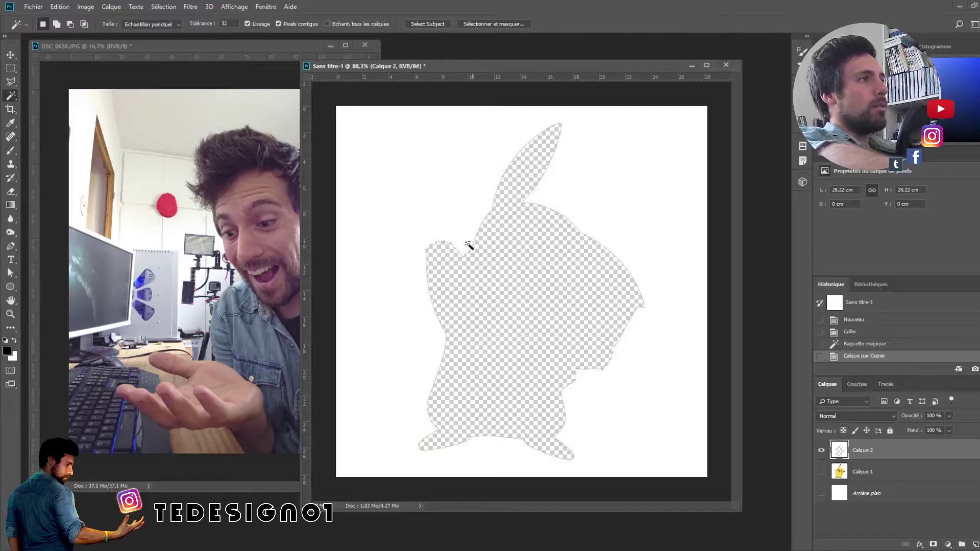
pyautogui.click(875, 345)
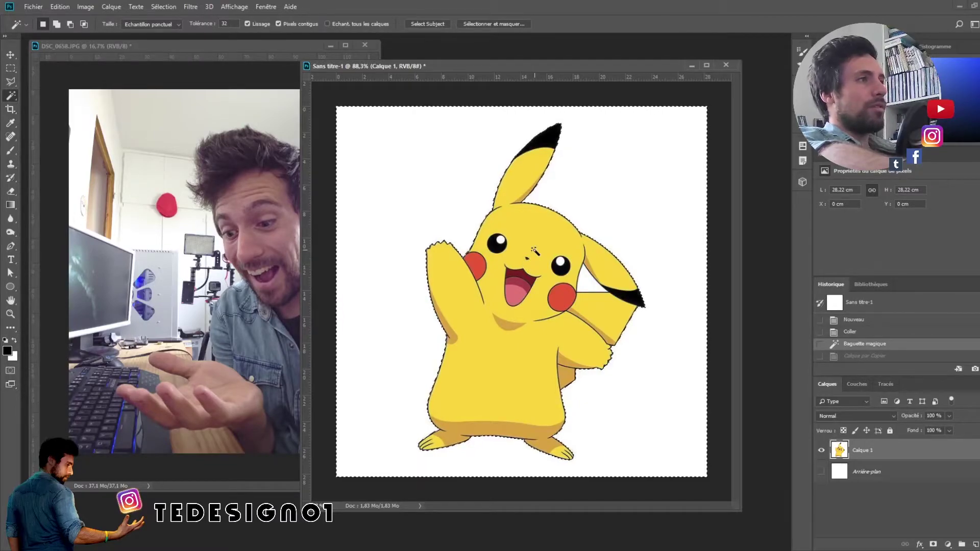
# Invert the selection, copy Pikachu to a new layer, and hide the white-backed Calque 1.
pyautogui.rightClick(572, 200)
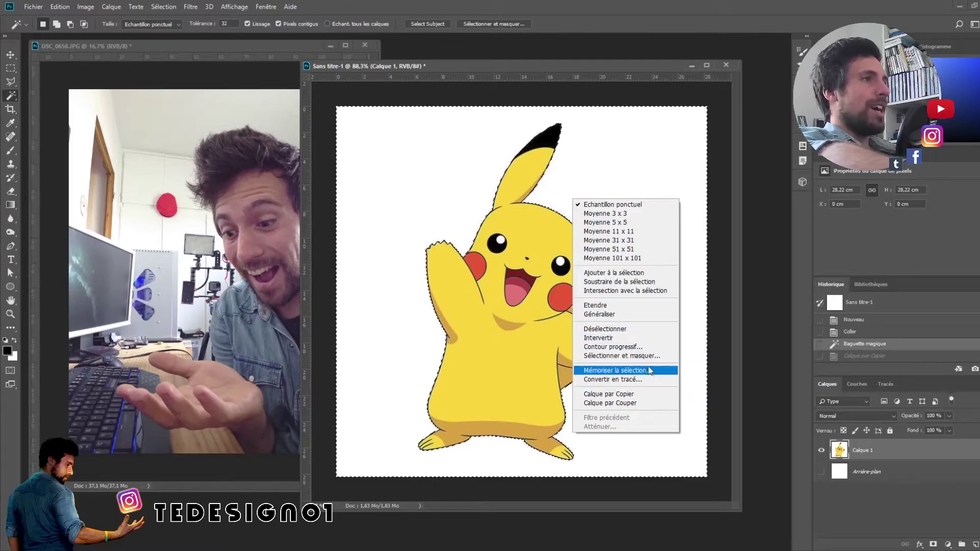
pyautogui.click(616, 339)
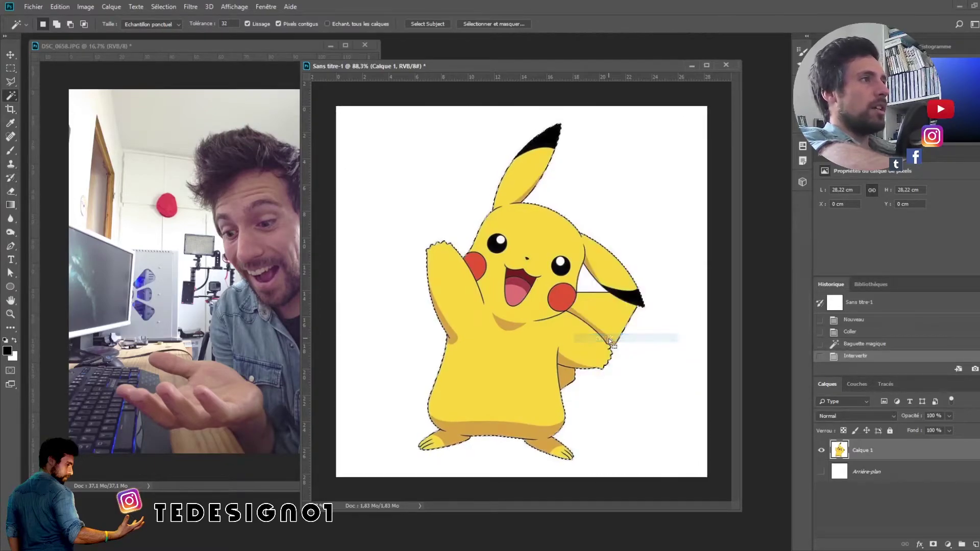
pyautogui.rightClick(516, 270)
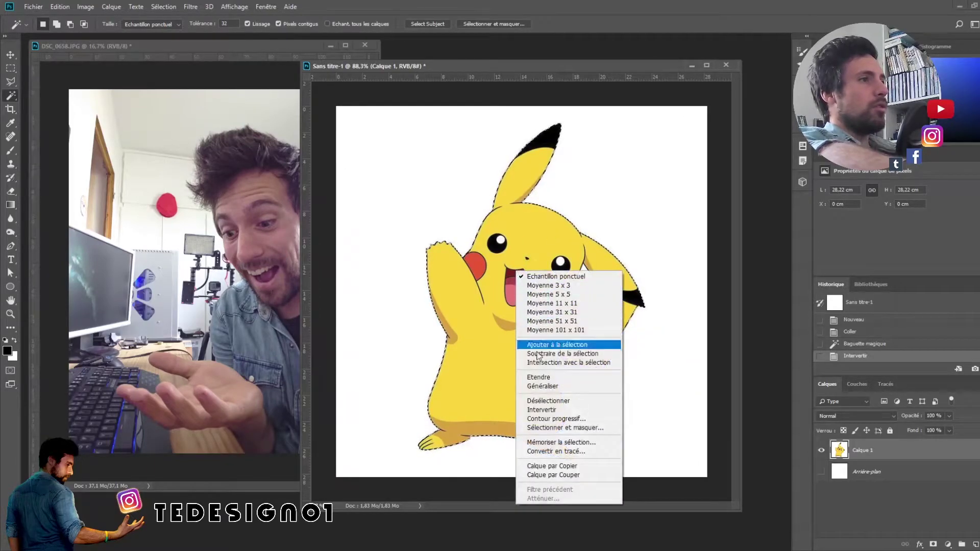
pyautogui.click(552, 466)
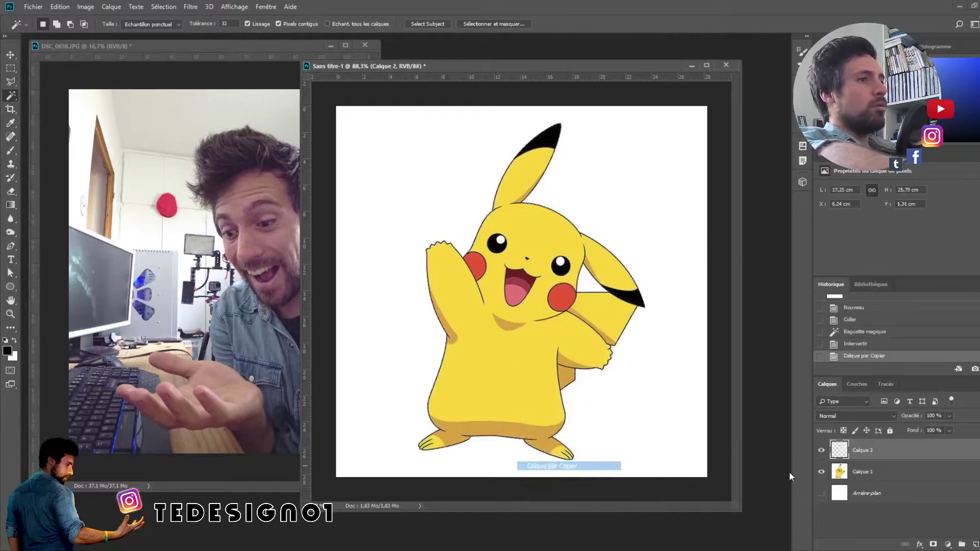
pyautogui.click(821, 472)
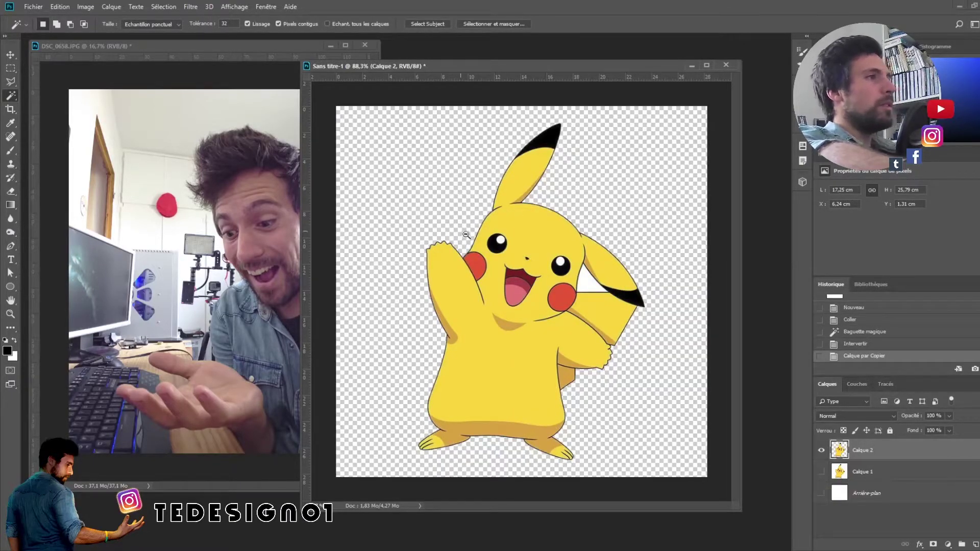
# Fit the canvas, then select and delete the white patch inside Pikachu's ear.
pyautogui.moveTo(467, 235); pyautogui.dragTo(538, 233)
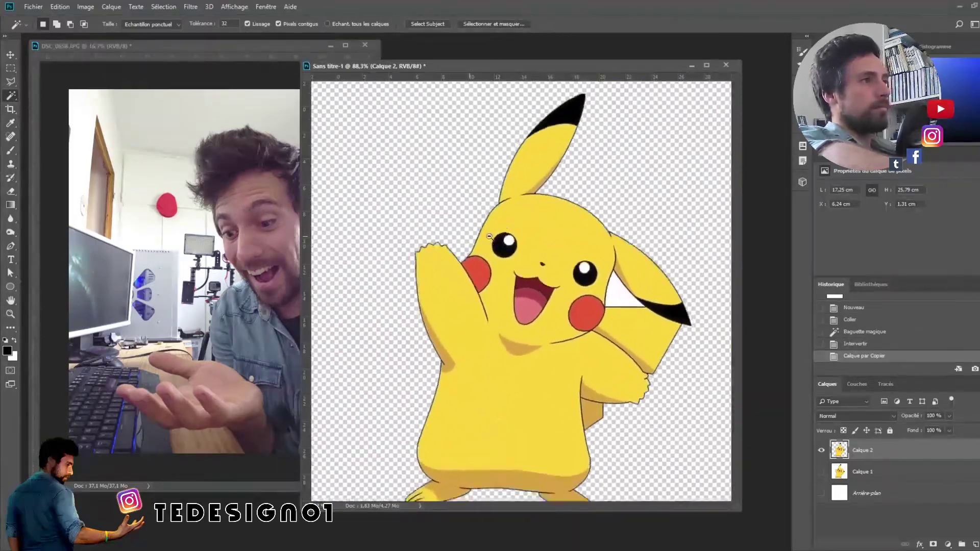
pyautogui.moveTo(540, 242); pyautogui.dragTo(448, 250)
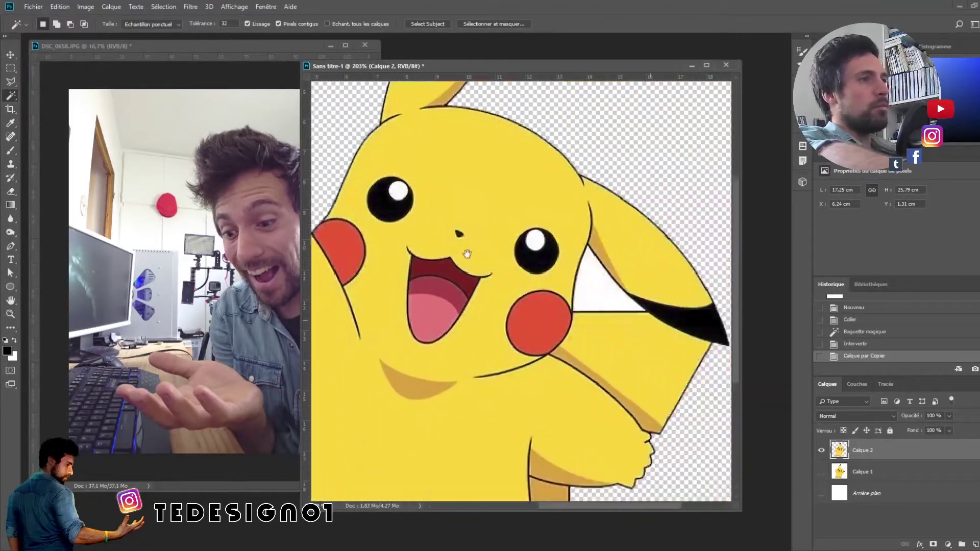
pyautogui.hotkey('ctrl', '0')
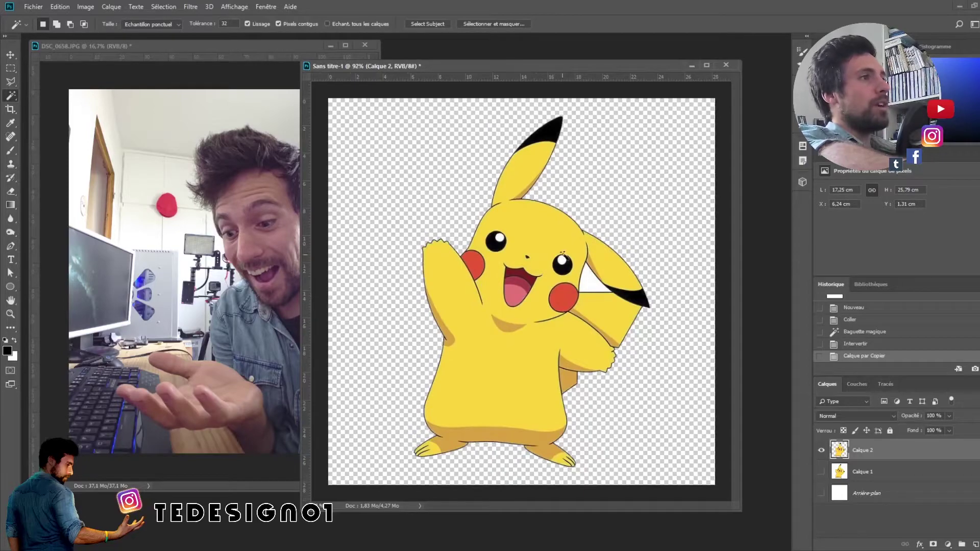
pyautogui.click(590, 284)
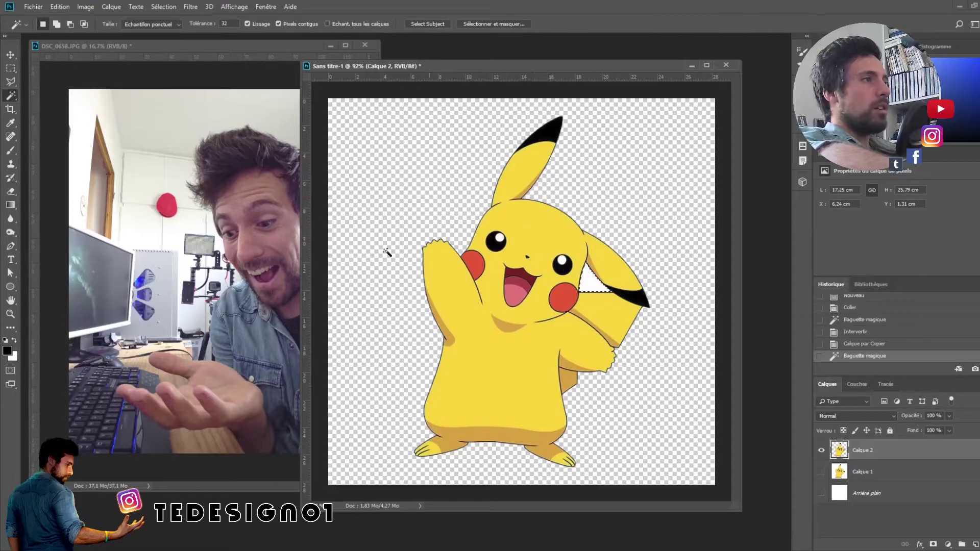
pyautogui.press('Delete')
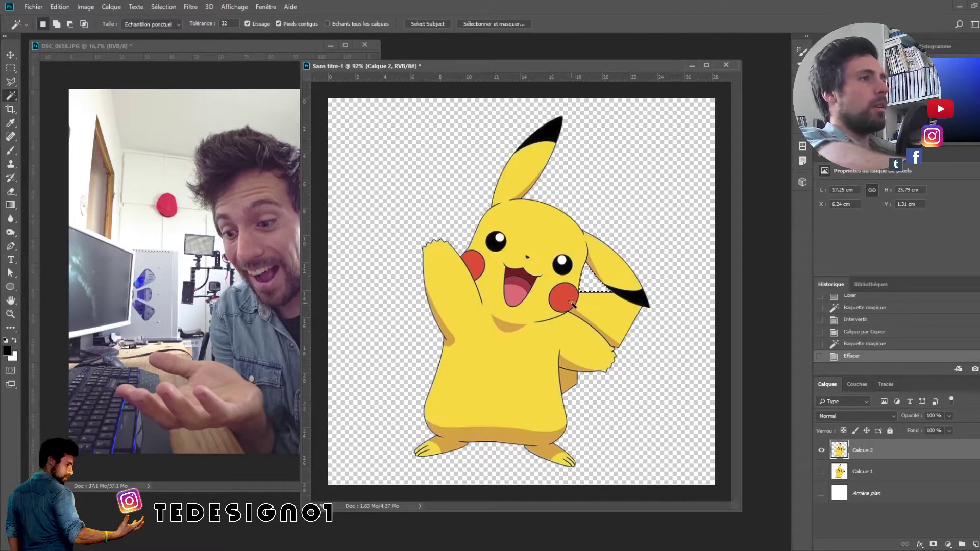
pyautogui.hotkey('ctrl', 'd')
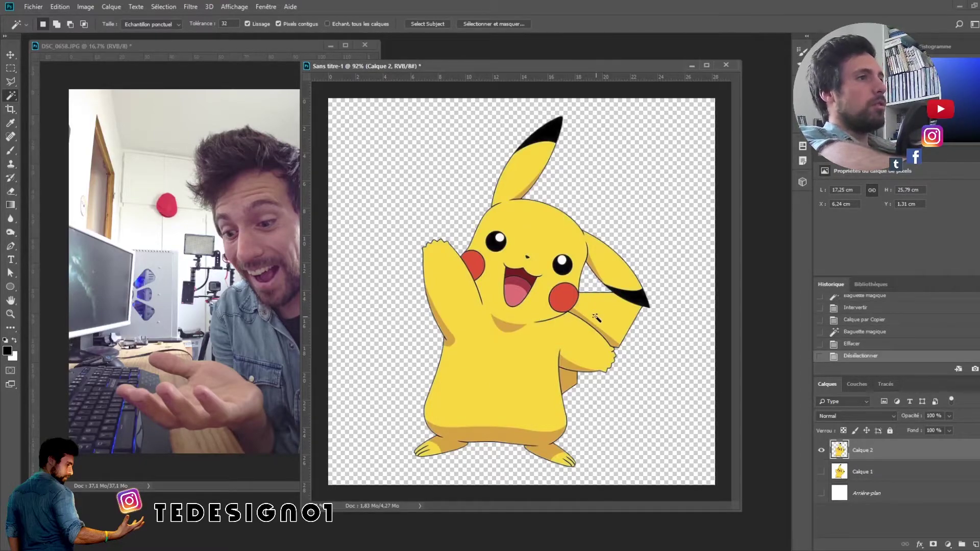
# Drag the cut-out Pikachu onto the man's palm in DSC_0658.JPG and start Free Transform.
pyautogui.click(10, 54)
pyautogui.moveTo(376, 311)
pyautogui.mouseDown()
pyautogui.moveTo(225, 325)
pyautogui.moveTo(197, 382)
pyautogui.mouseUp()
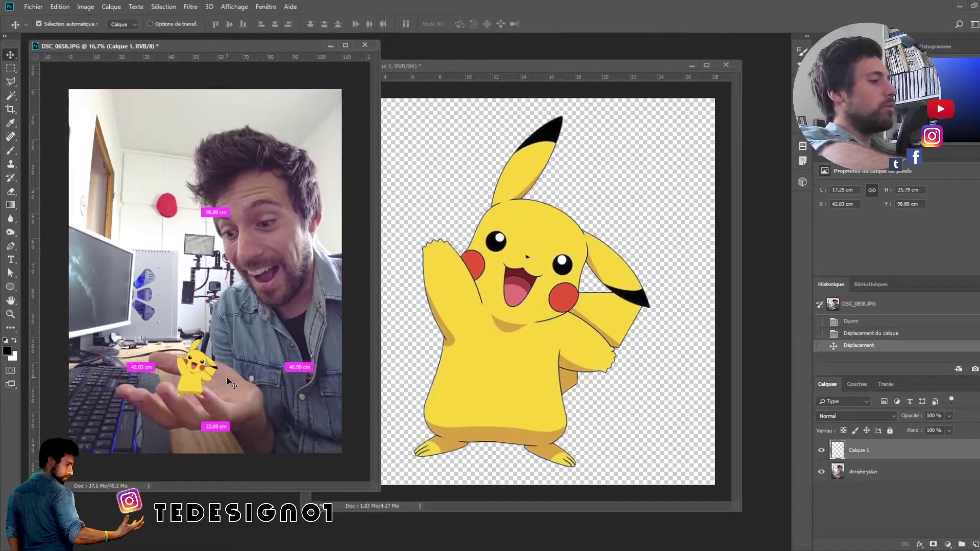
pyautogui.hotkey('ctrl', 't')
pyautogui.press('Return')
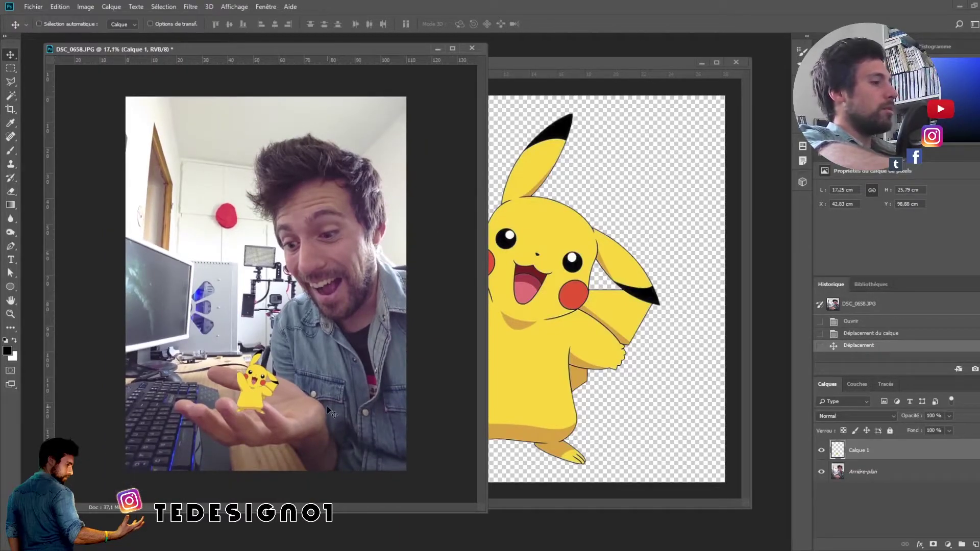
pyautogui.hotkey('ctrl', 't')
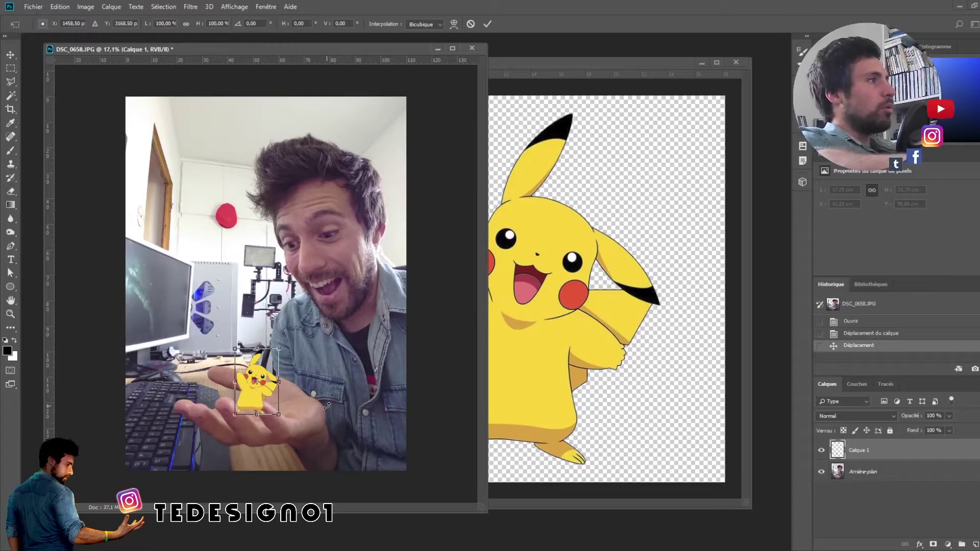
# Stretch Pikachu across the man's chest, then revert to the small size via History.
pyautogui.click(60, 7)
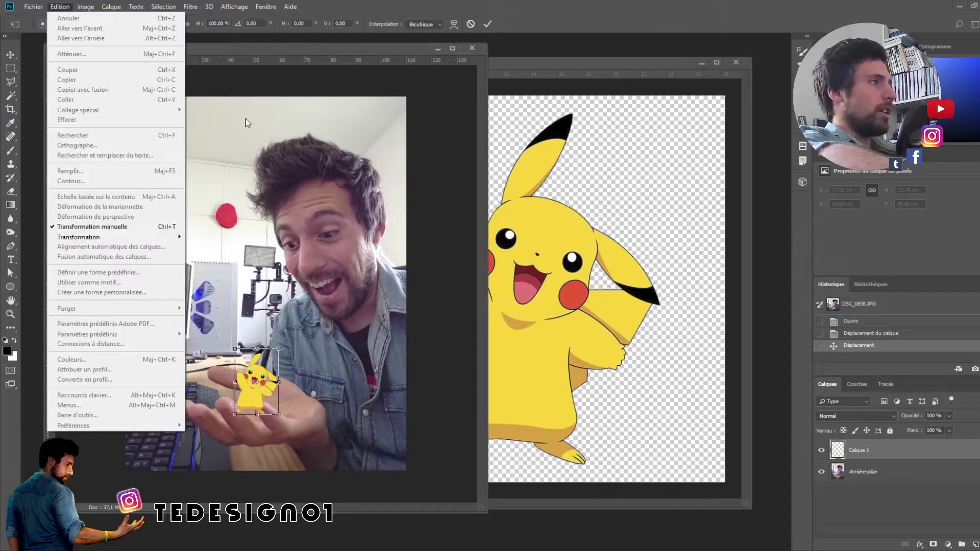
pyautogui.click(166, 227)
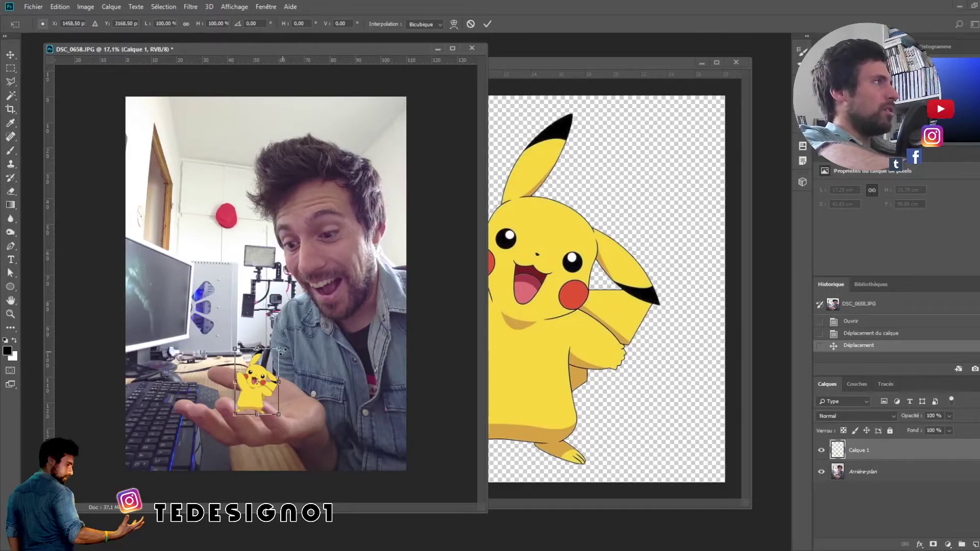
pyautogui.moveTo(280, 348)
pyautogui.mouseDown()
pyautogui.moveTo(372, 325)
pyautogui.moveTo(326, 351)
pyautogui.mouseUp()
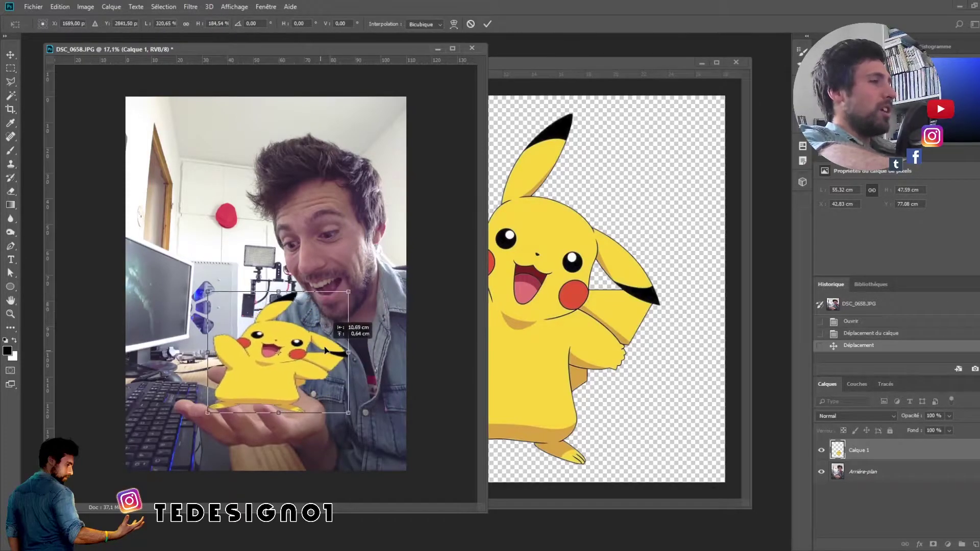
pyautogui.press('Return')
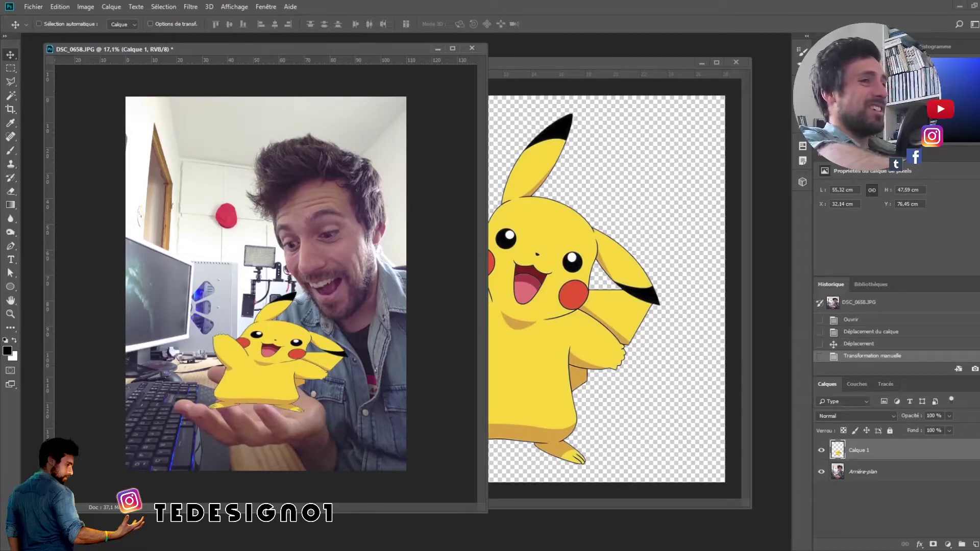
pyautogui.click(840, 344)
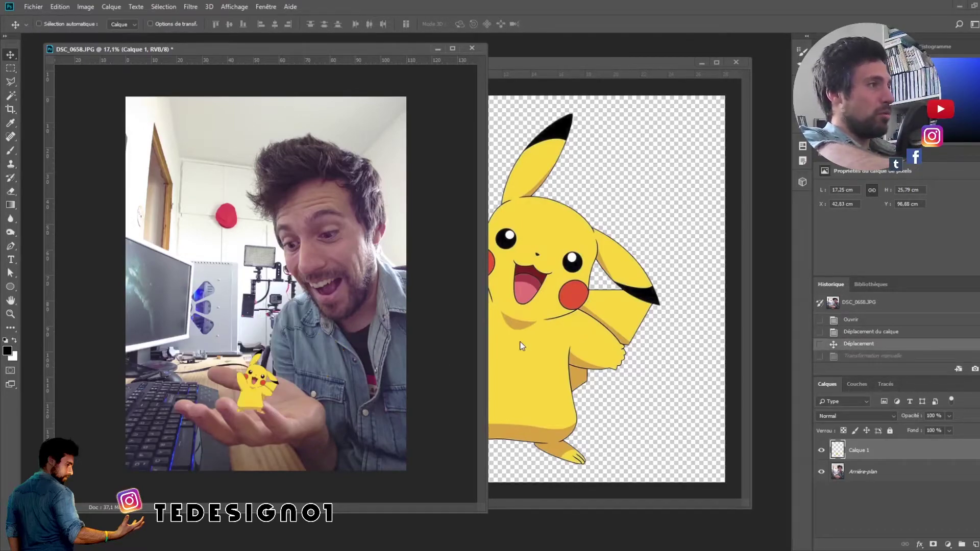
# Scale Pikachu proportionally to about 210% on the palm and minimize the Pikachu document.
pyautogui.hotkey('ctrl', 't')
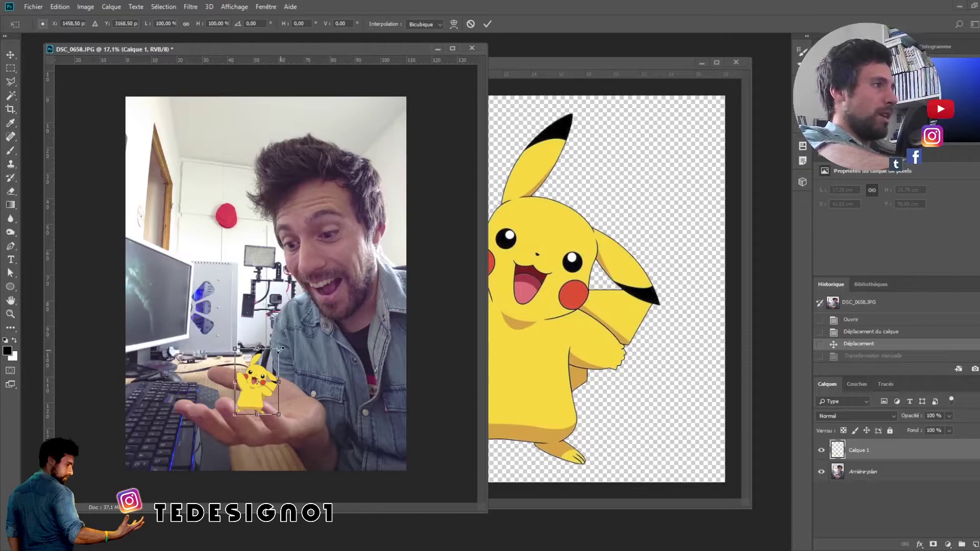
pyautogui.moveTo(280, 349)
pyautogui.mouseDown()
pyautogui.moveTo(346, 252)
pyautogui.moveTo(286, 309)
pyautogui.mouseUp()
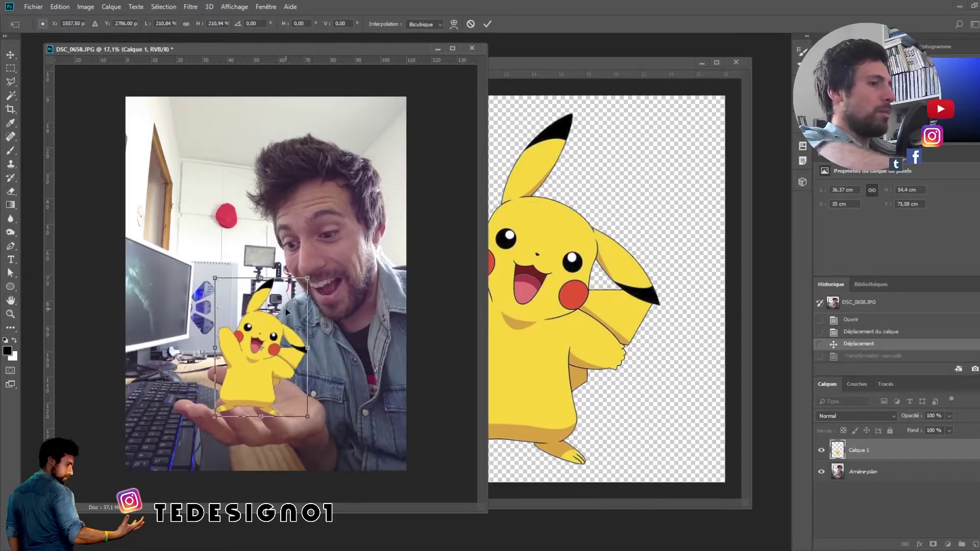
pyautogui.press('Return')
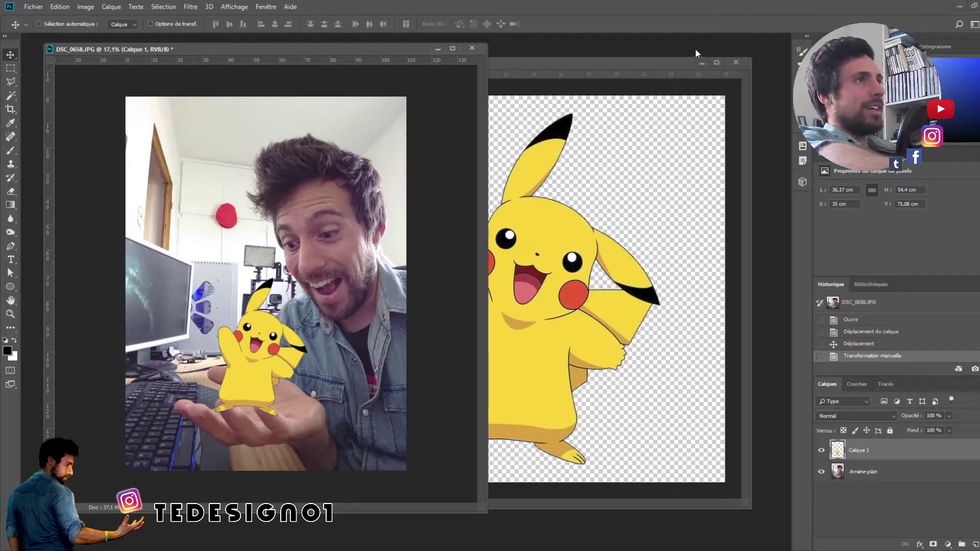
pyautogui.click(701, 62)
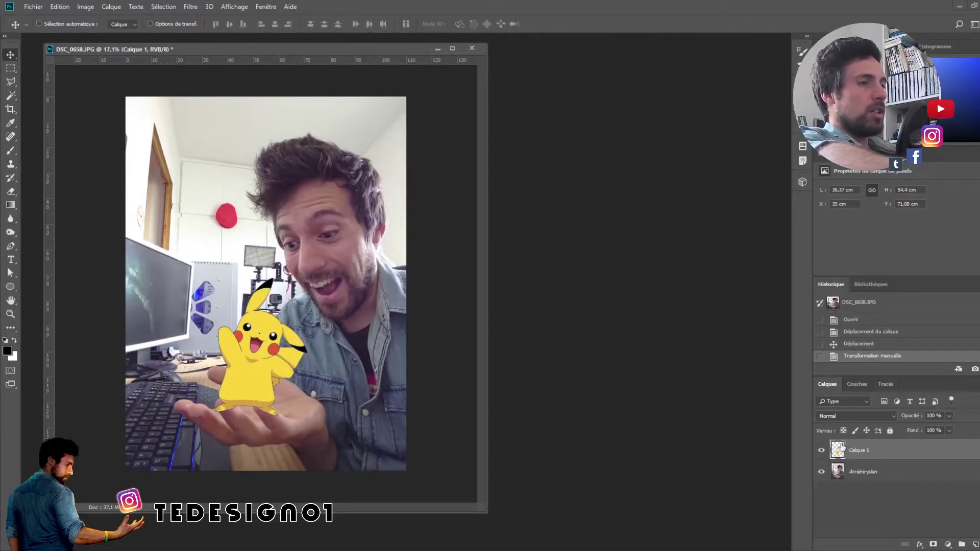
# Toggle layer visibility to compare, move the photo window right, and hide Calque 1.
pyautogui.click(820, 475)
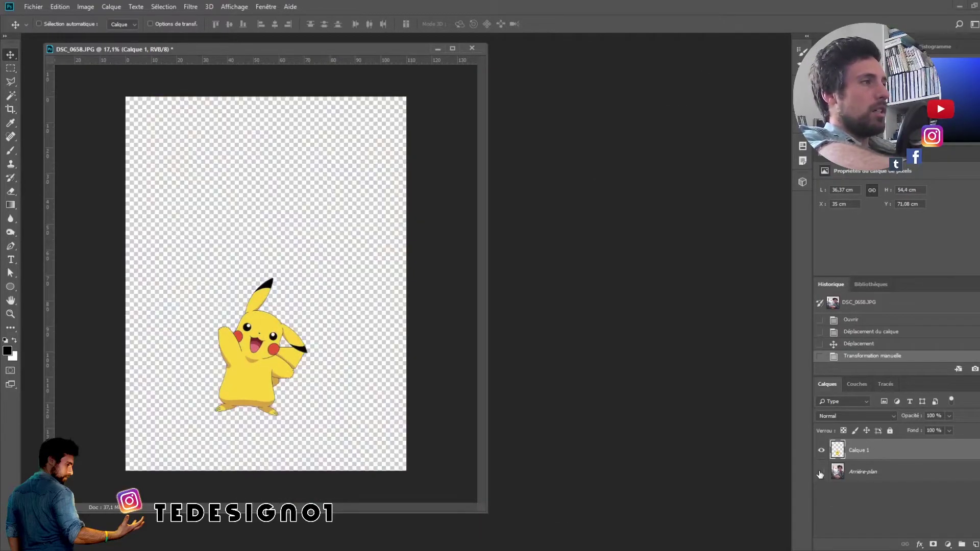
pyautogui.click(862, 474)
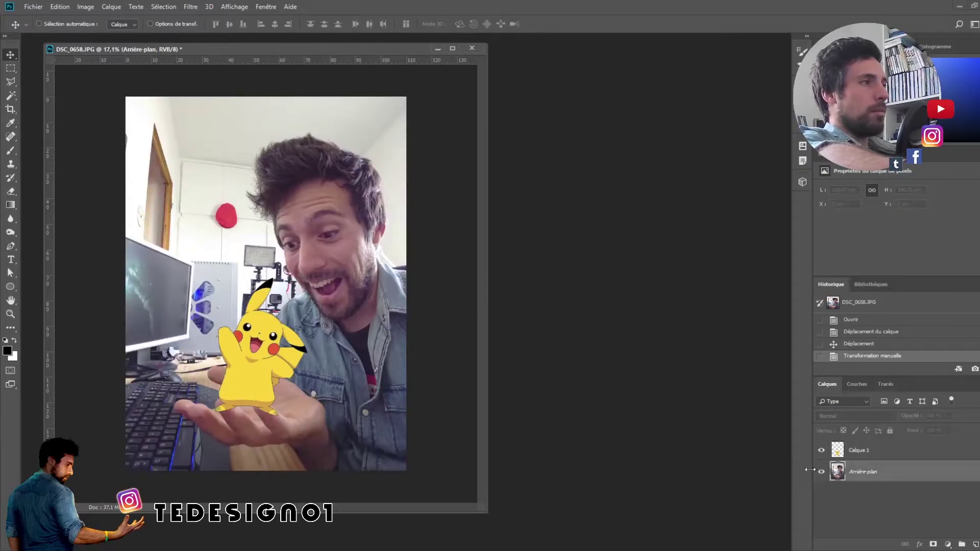
pyautogui.click(821, 450)
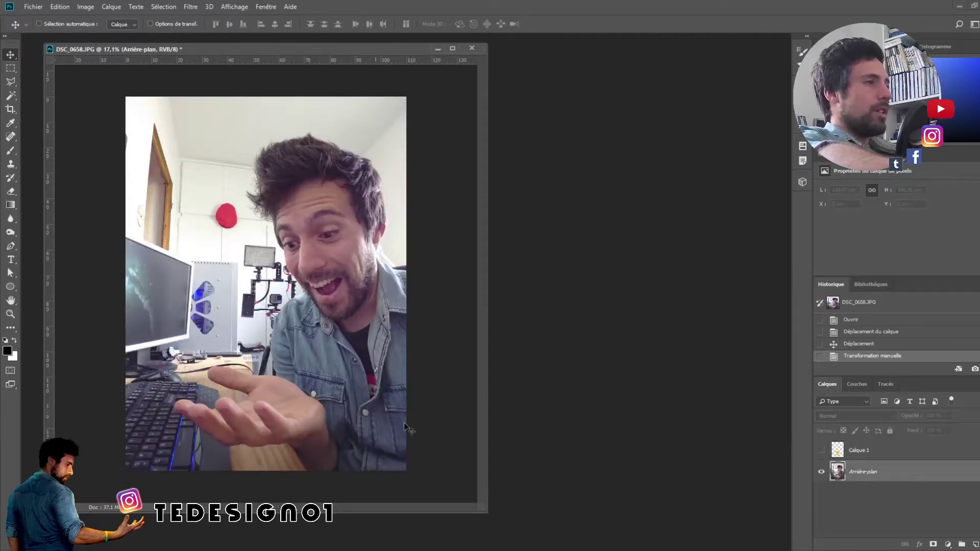
pyautogui.click(820, 450)
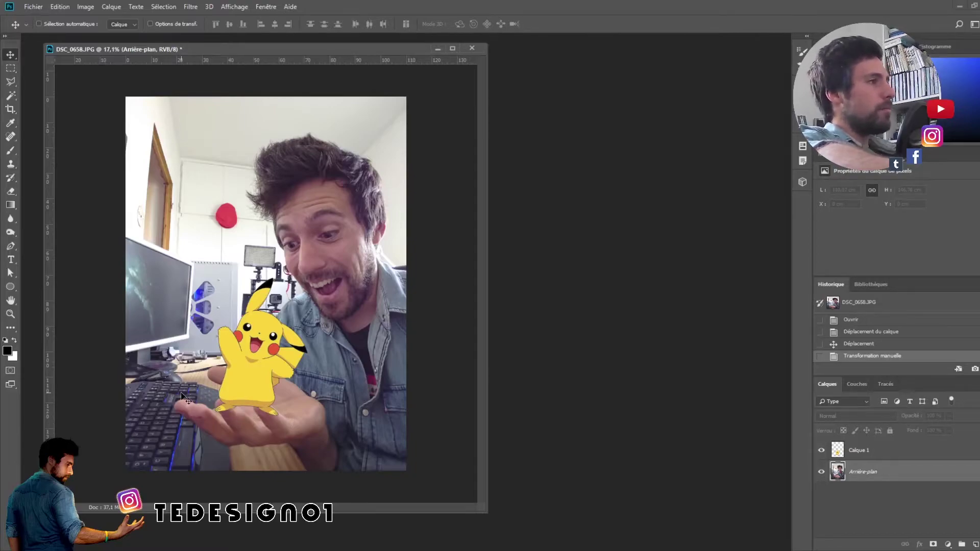
pyautogui.moveTo(274, 49); pyautogui.dragTo(370, 49)
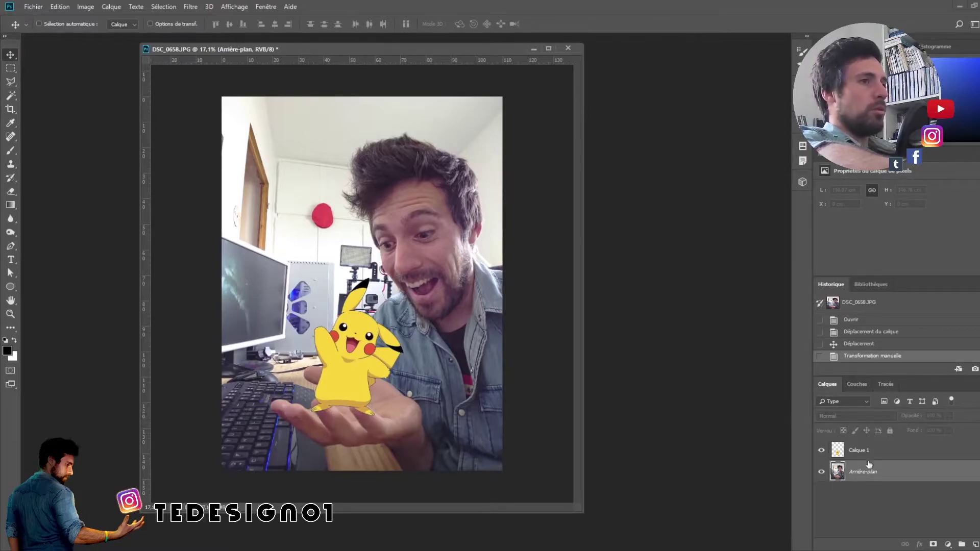
pyautogui.click(821, 450)
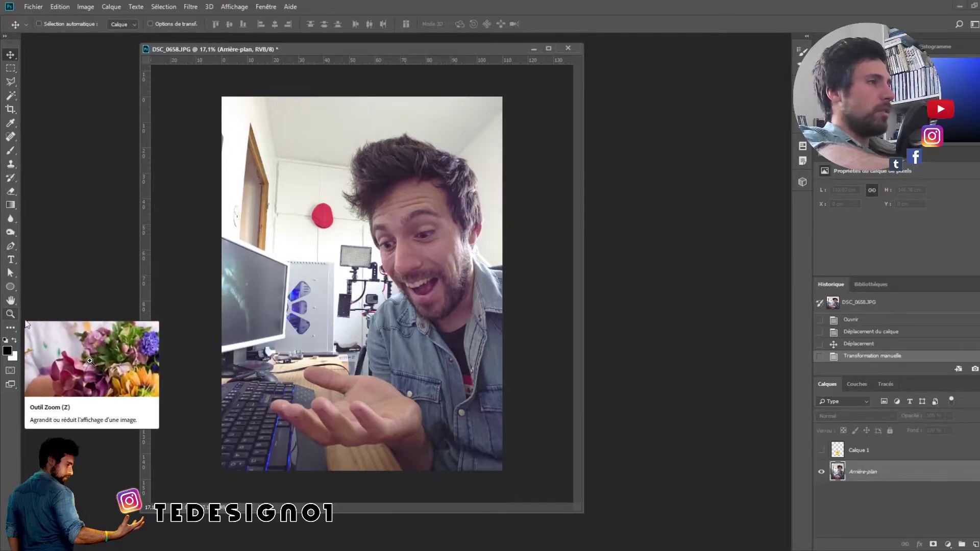
pyautogui.click(9, 315)
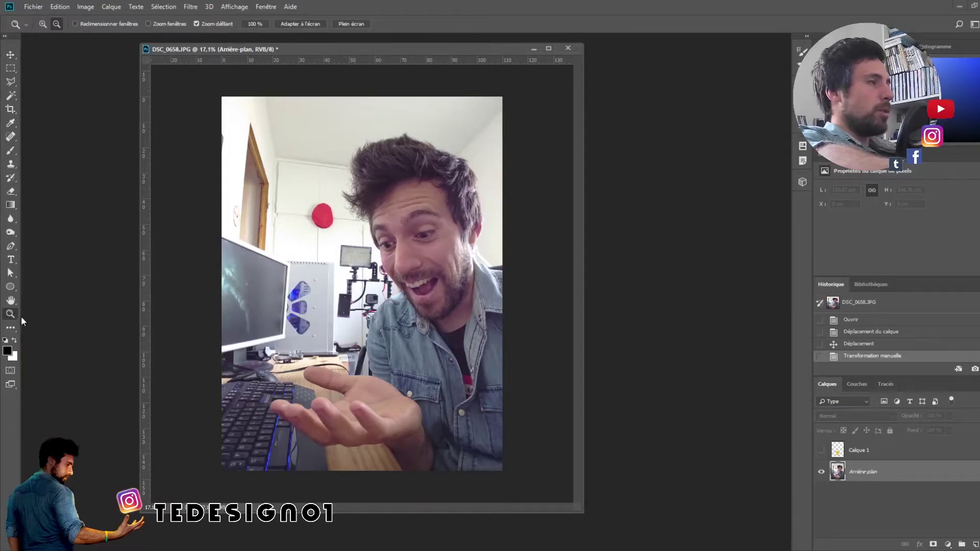
pyautogui.click(11, 207)
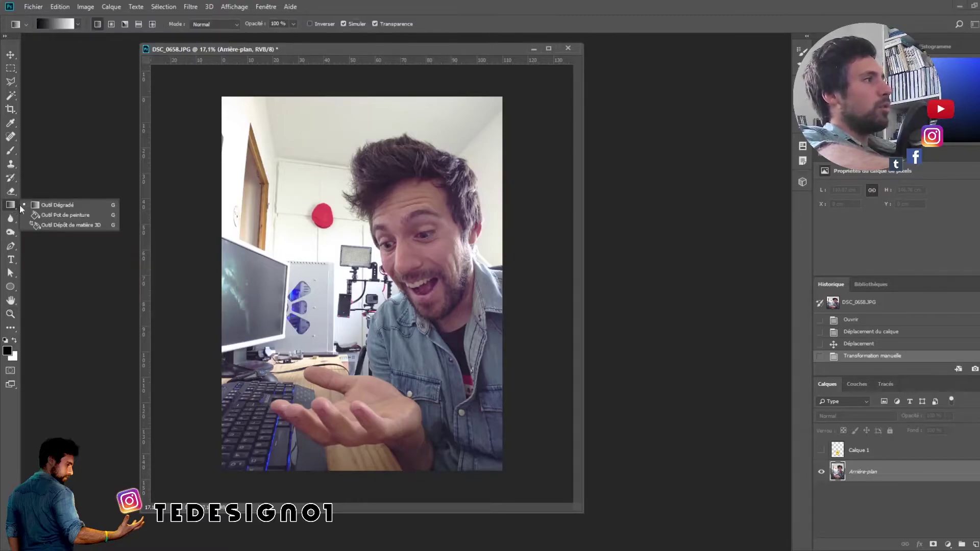
pyautogui.click(10, 218)
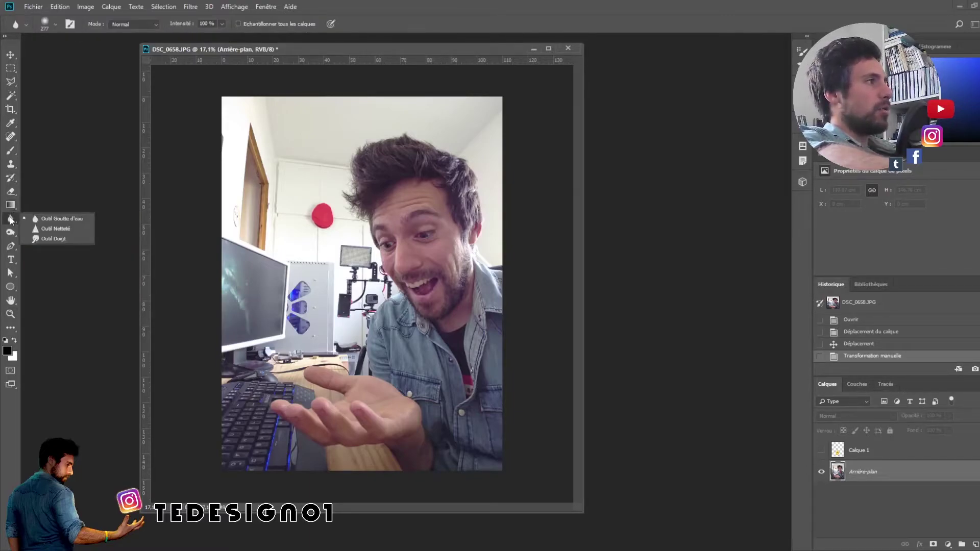
pyautogui.click(12, 154)
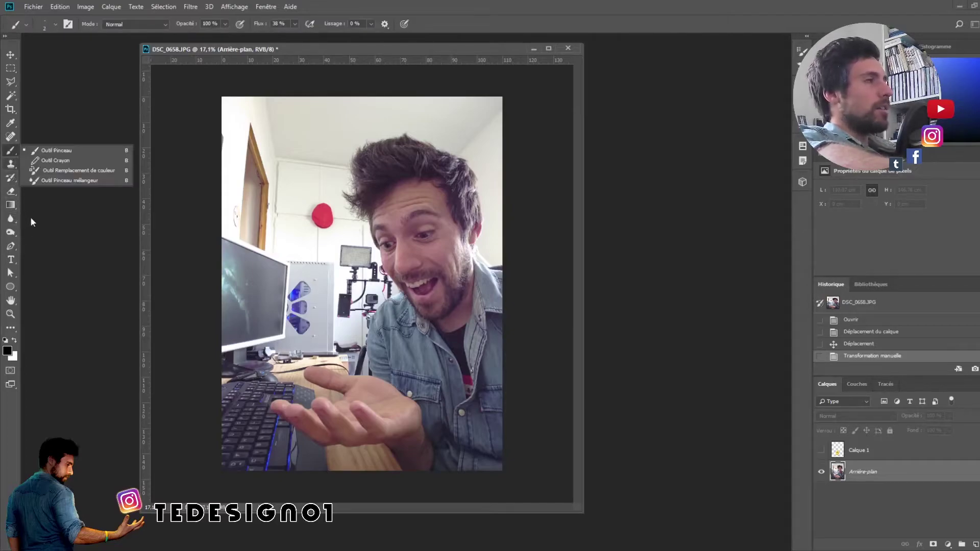
pyautogui.click(48, 259)
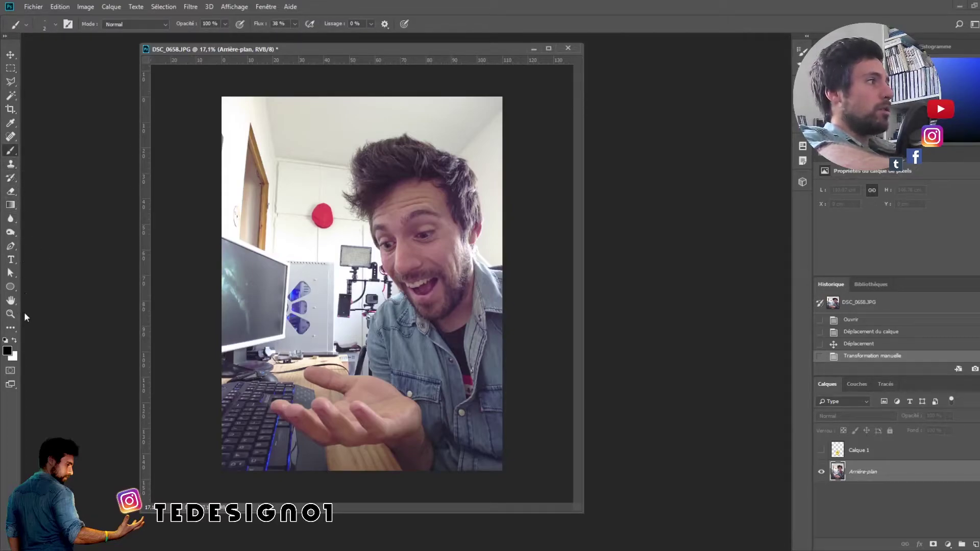
pyautogui.click(11, 314)
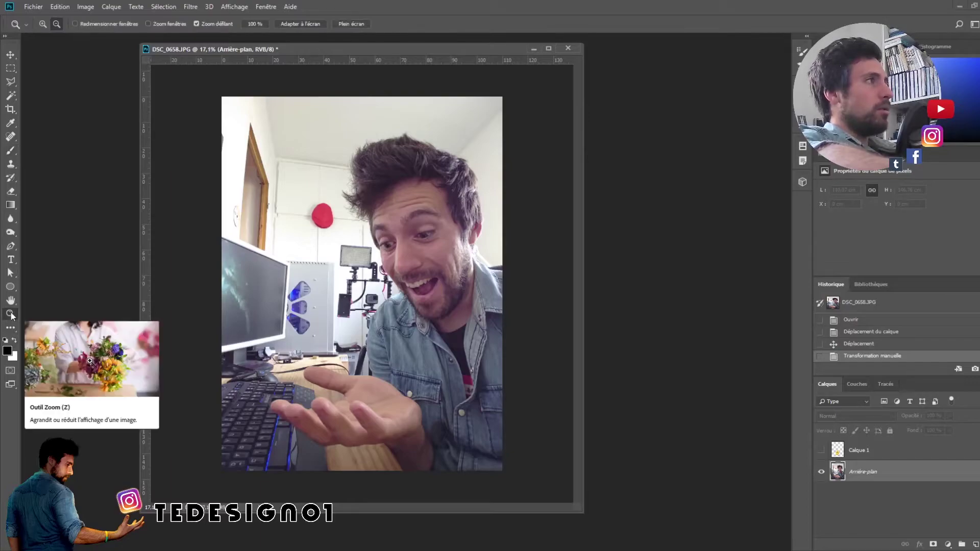
pyautogui.click(56, 26)
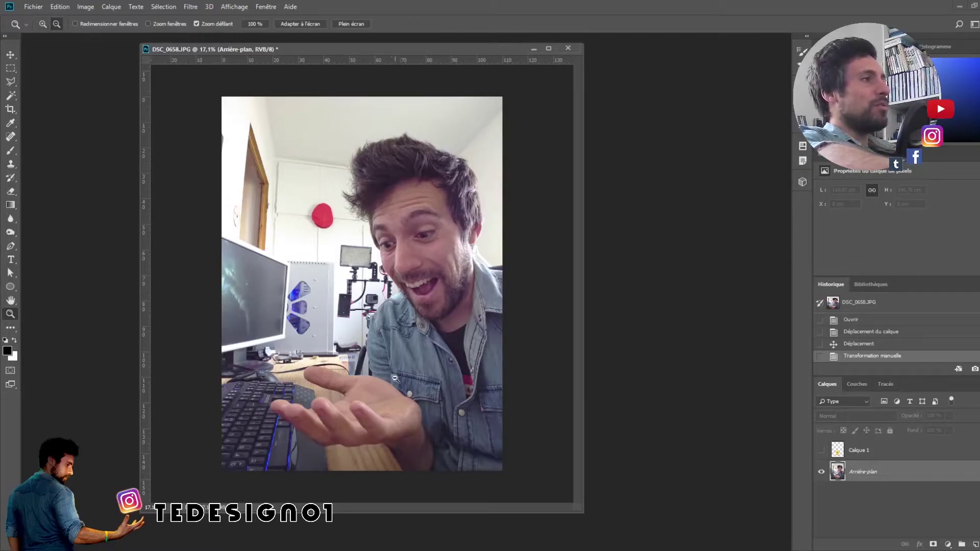
pyautogui.moveTo(391, 377)
pyautogui.mouseDown()
pyautogui.moveTo(328, 310)
pyautogui.moveTo(429, 299)
pyautogui.mouseUp()
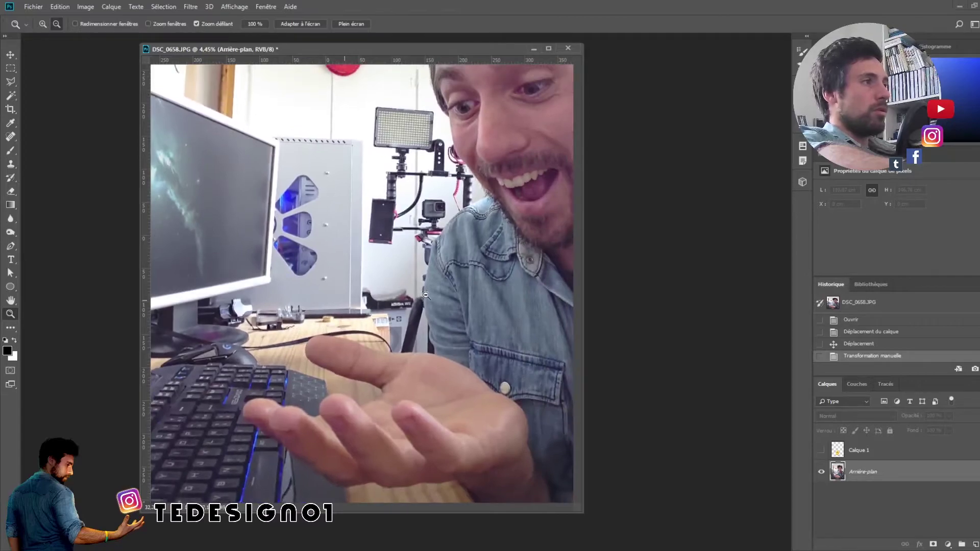
pyautogui.moveTo(425, 295); pyautogui.dragTo(187, 206)
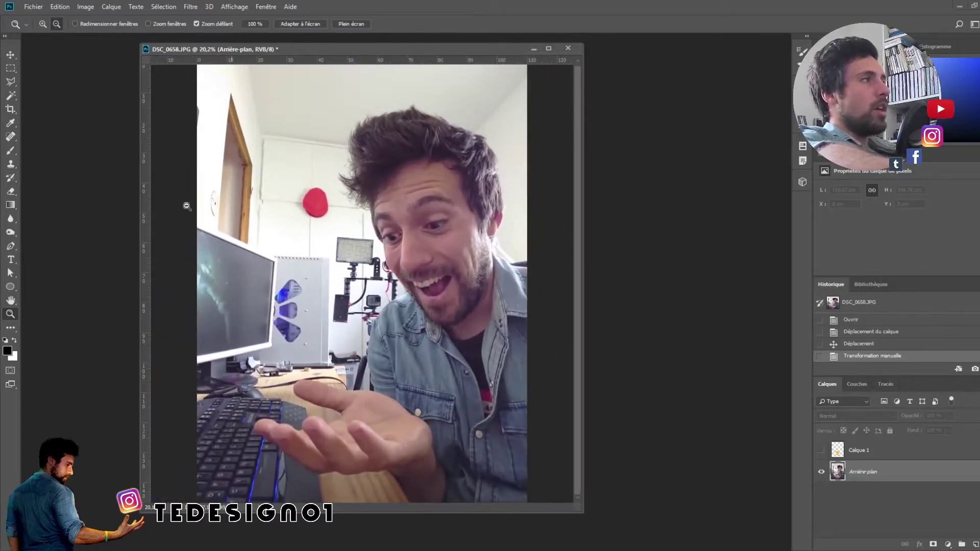
pyautogui.press('v')
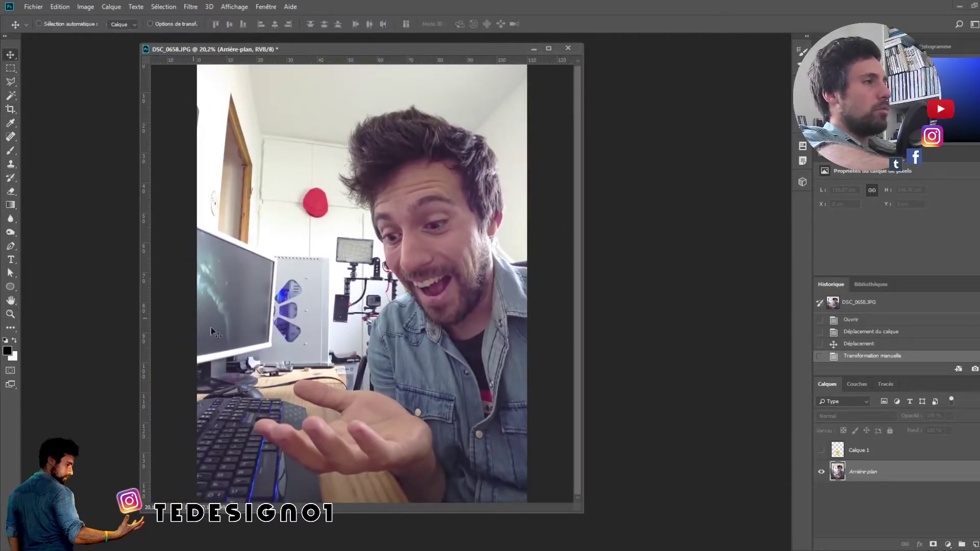
pyautogui.moveTo(439, 415); pyautogui.dragTo(418, 384)
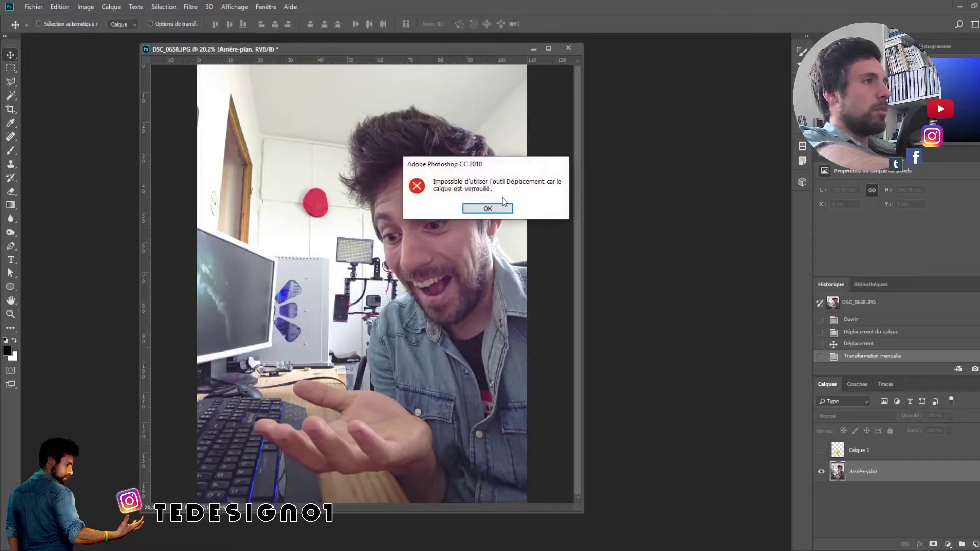
pyautogui.click(497, 208)
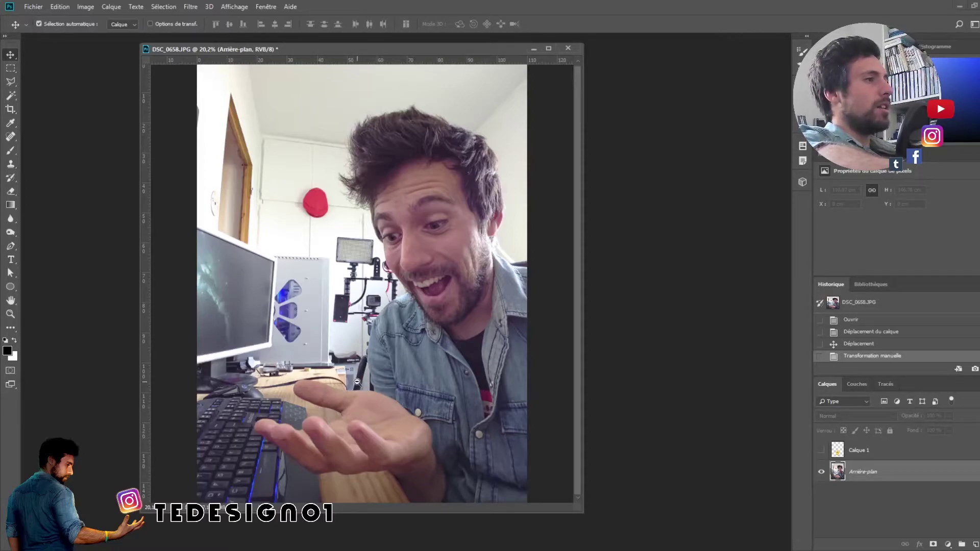
pyautogui.press('ctrl')
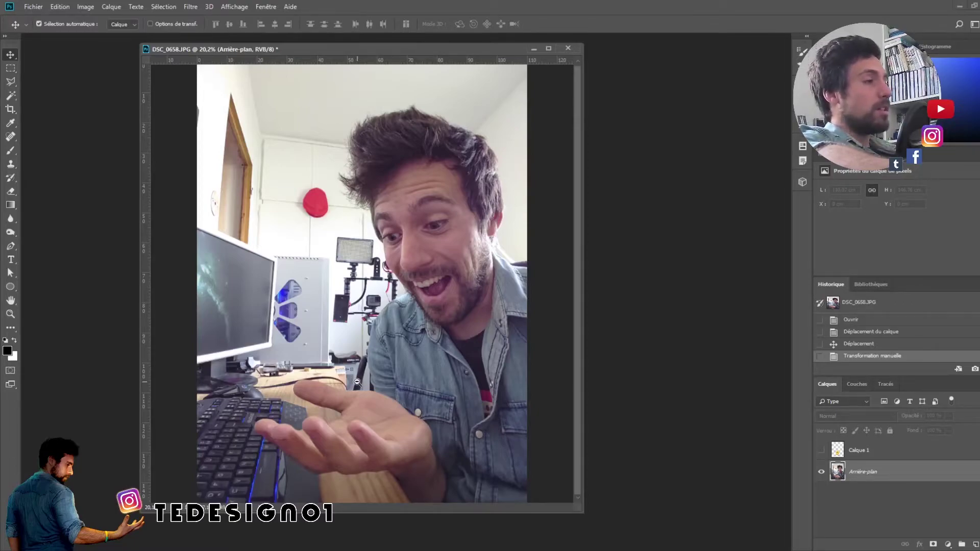
pyautogui.press('ctrl')
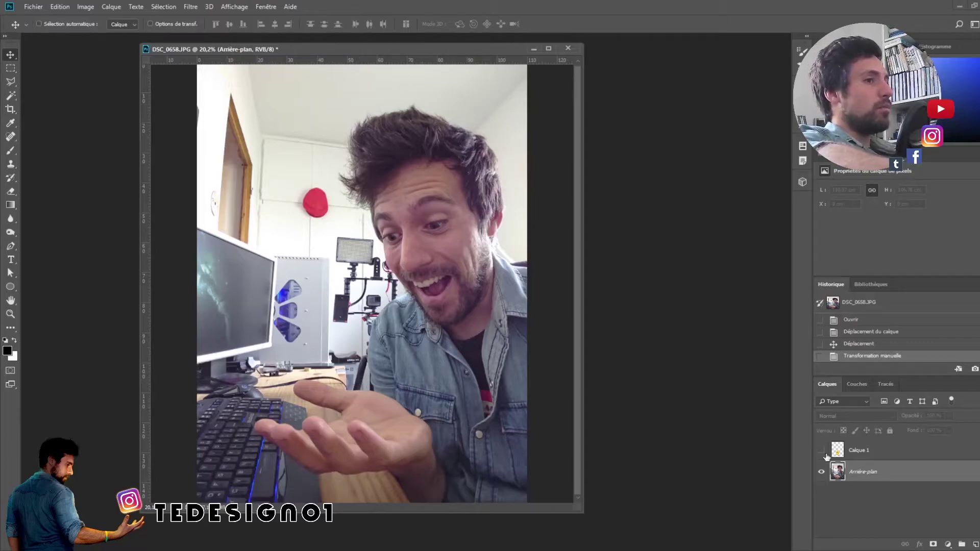
pyautogui.click(822, 450)
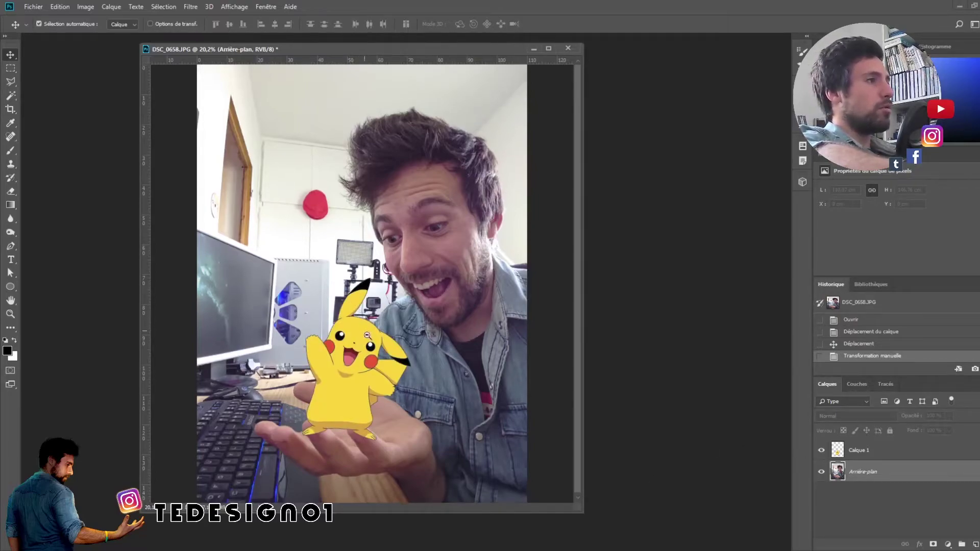
pyautogui.scroll(5, 353, 270)
pyautogui.moveTo(456, 252)
pyautogui.mouseDown()
pyautogui.moveTo(384, 247)
pyautogui.moveTo(539, 371)
pyautogui.moveTo(339, 226)
pyautogui.moveTo(446, 78)
pyautogui.moveTo(454, 36)
pyautogui.mouseUp()
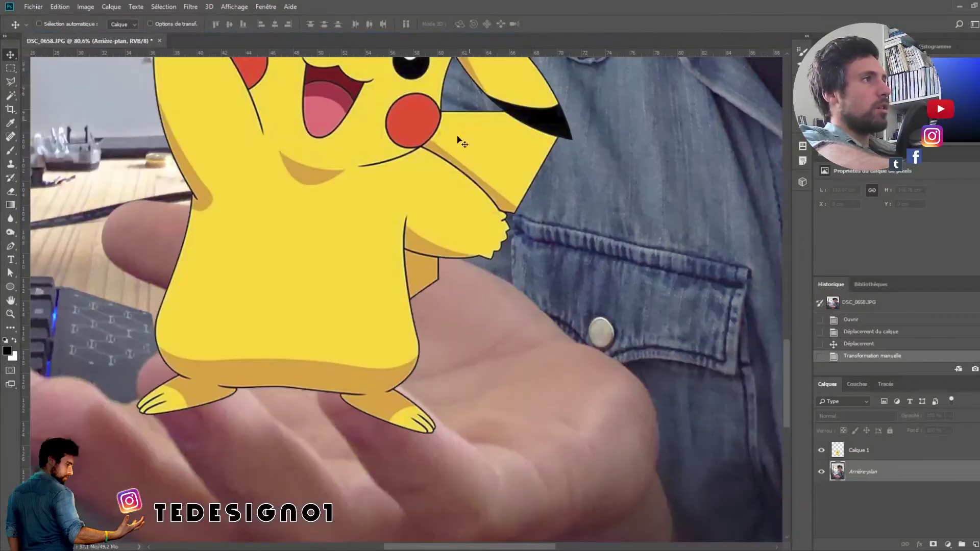
pyautogui.moveTo(457, 139); pyautogui.dragTo(534, 317)
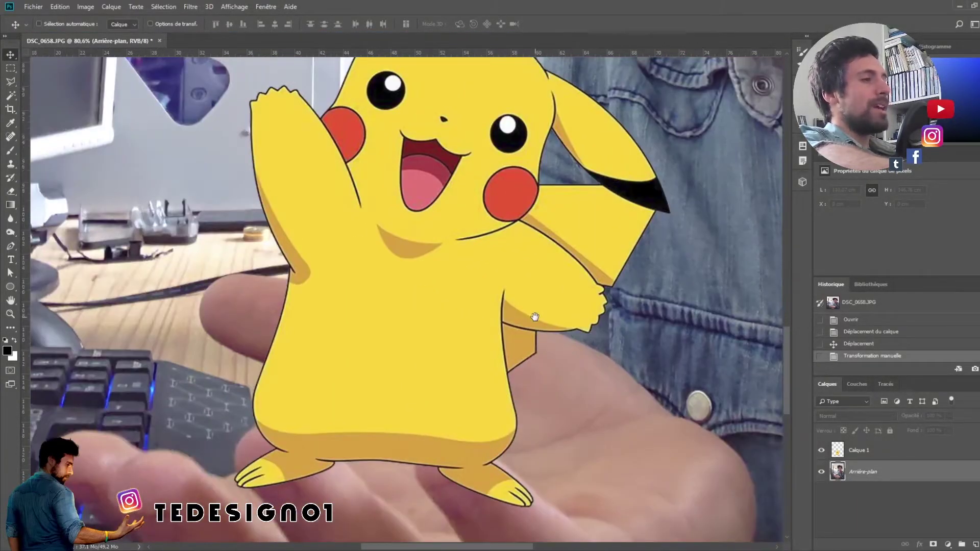
pyautogui.moveTo(440, 420); pyautogui.dragTo(509, 351)
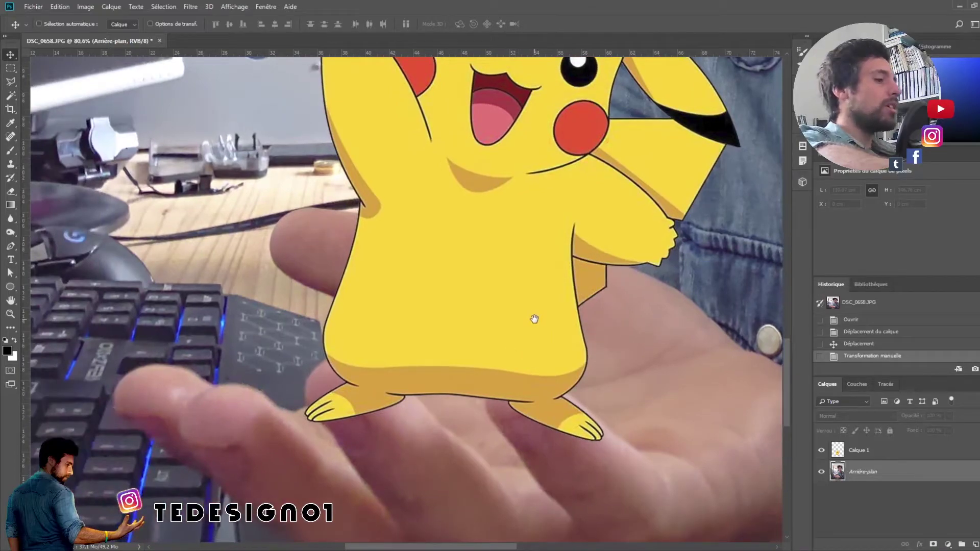
pyautogui.hotkey('ctrl', 'alt')
pyautogui.scroll(-4, 532, 225)
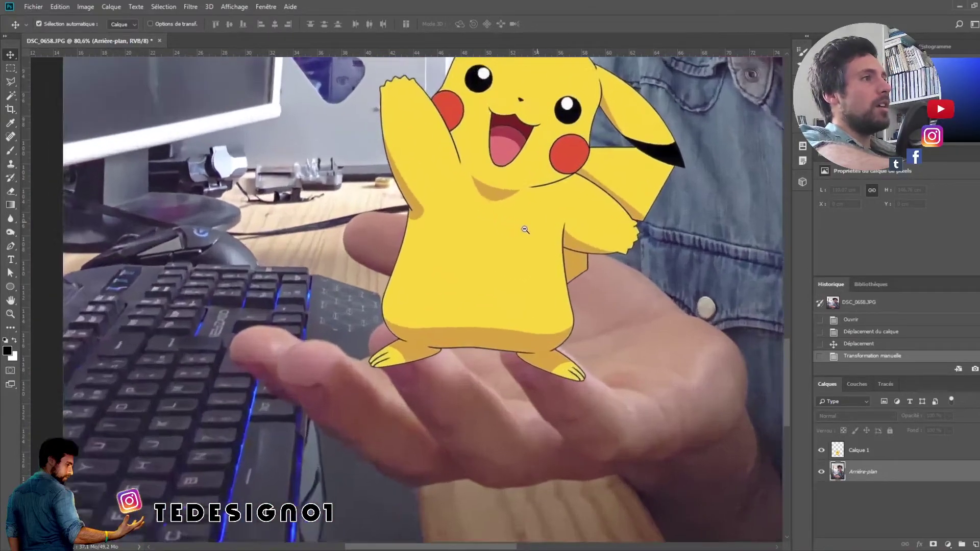
pyautogui.scroll(2, 533, 226)
pyautogui.scroll(3, 534, 226)
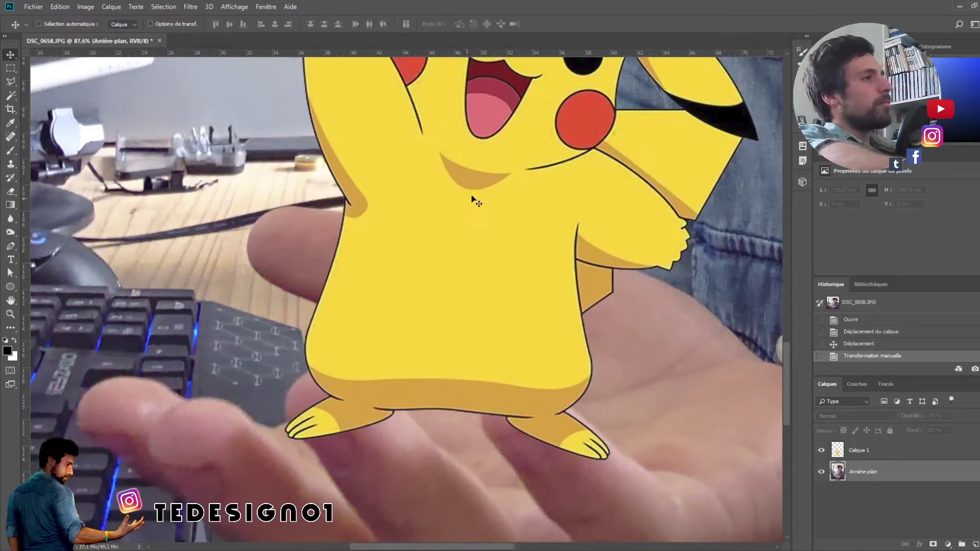
pyautogui.hscroll(2, 476, 201)
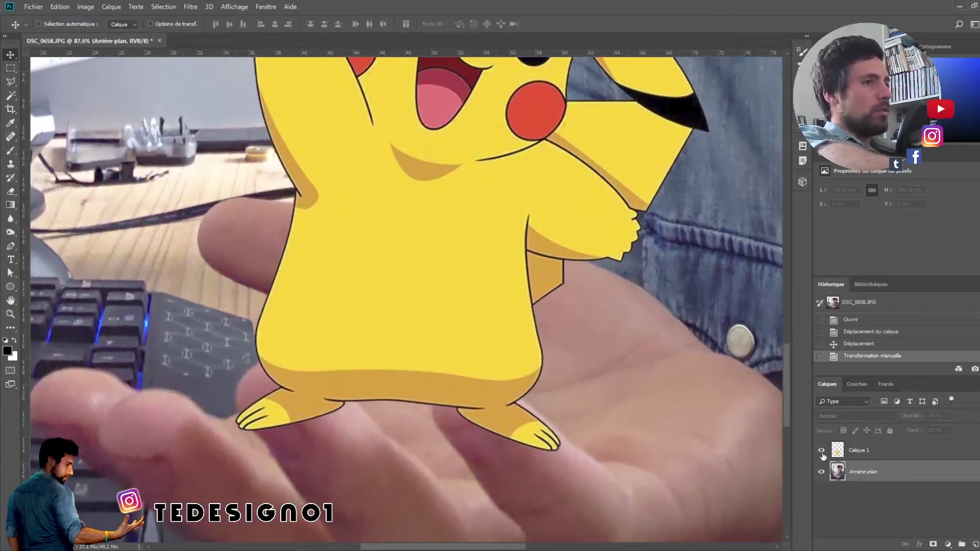
pyautogui.click(821, 451)
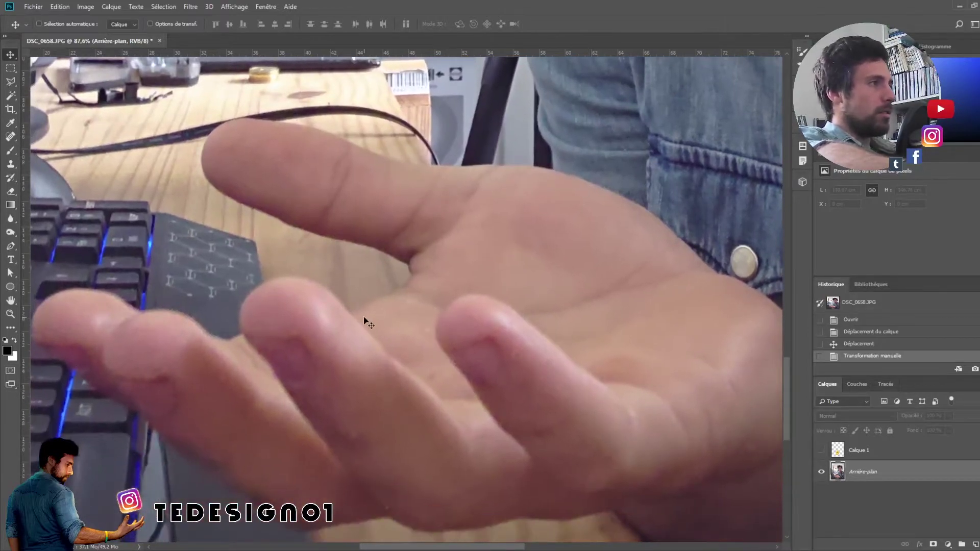
pyautogui.scroll(2, 341, 368)
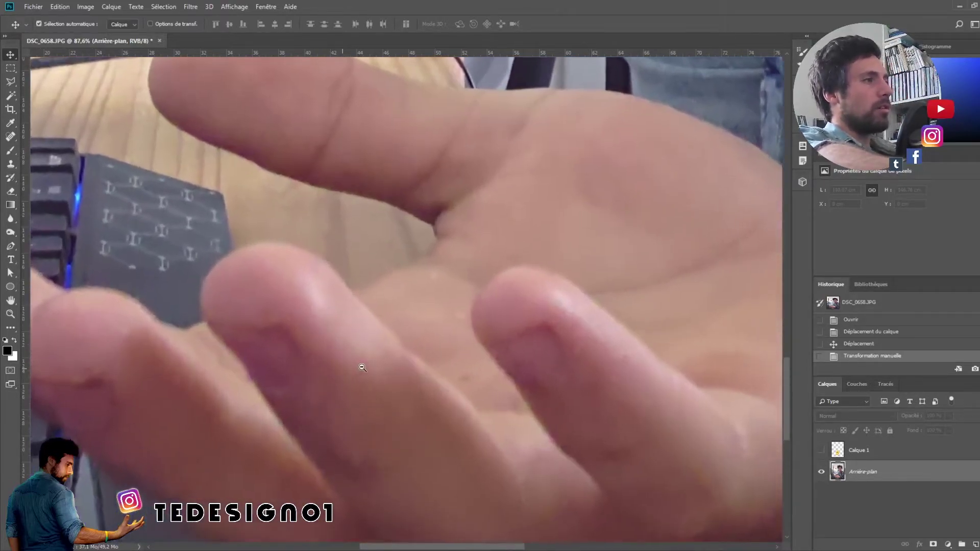
pyautogui.scroll(1, 341, 367)
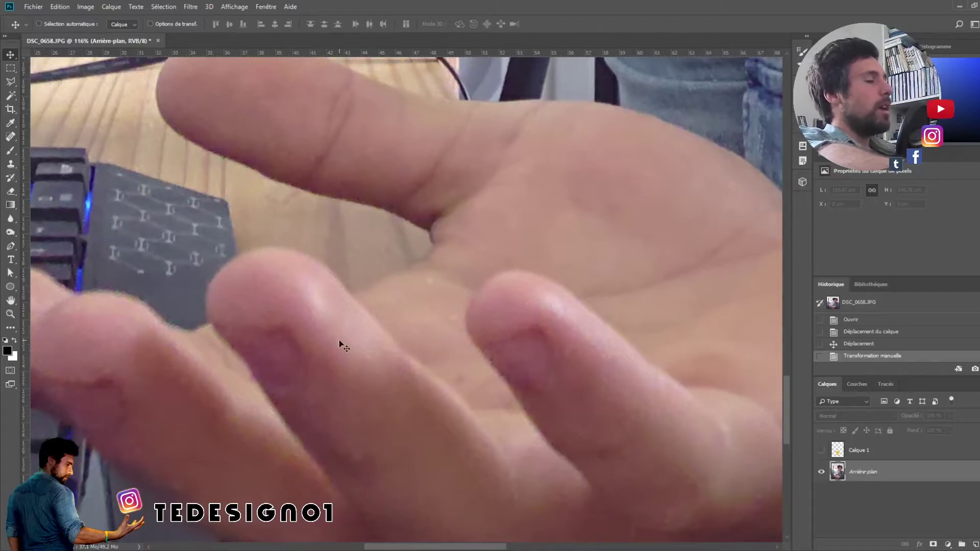
pyautogui.click(11, 95)
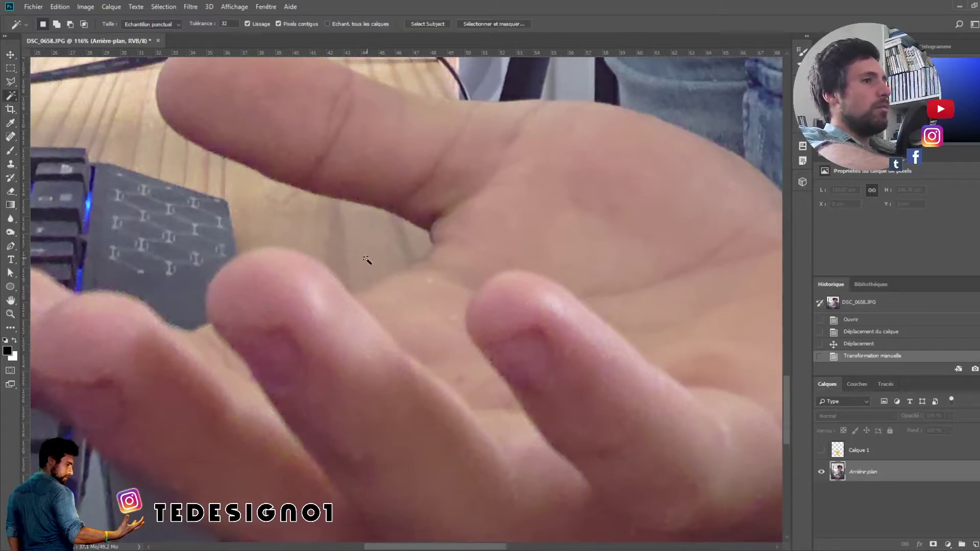
pyautogui.click(278, 331)
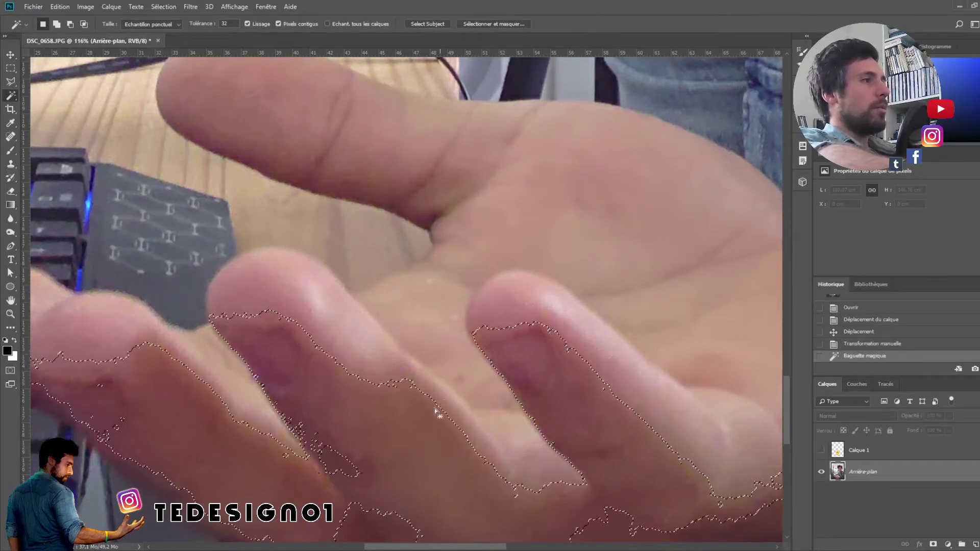
pyautogui.moveTo(394, 373); pyautogui.dragTo(426, 296)
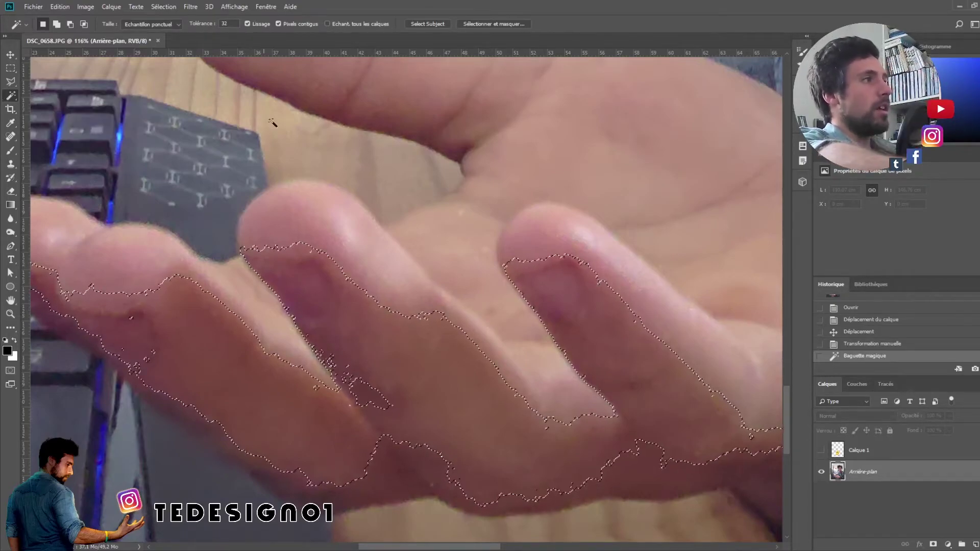
pyautogui.click(343, 229)
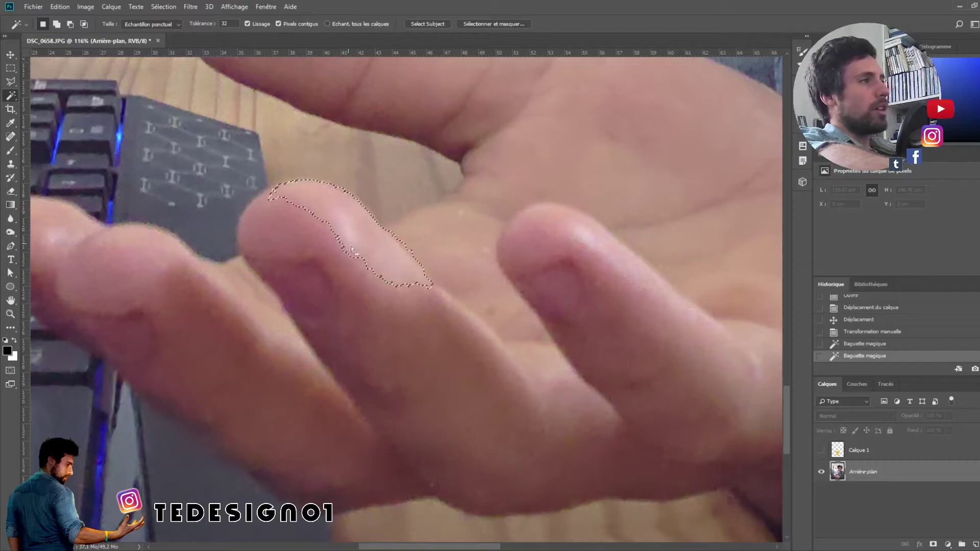
pyautogui.click(286, 236)
pyautogui.click(338, 227)
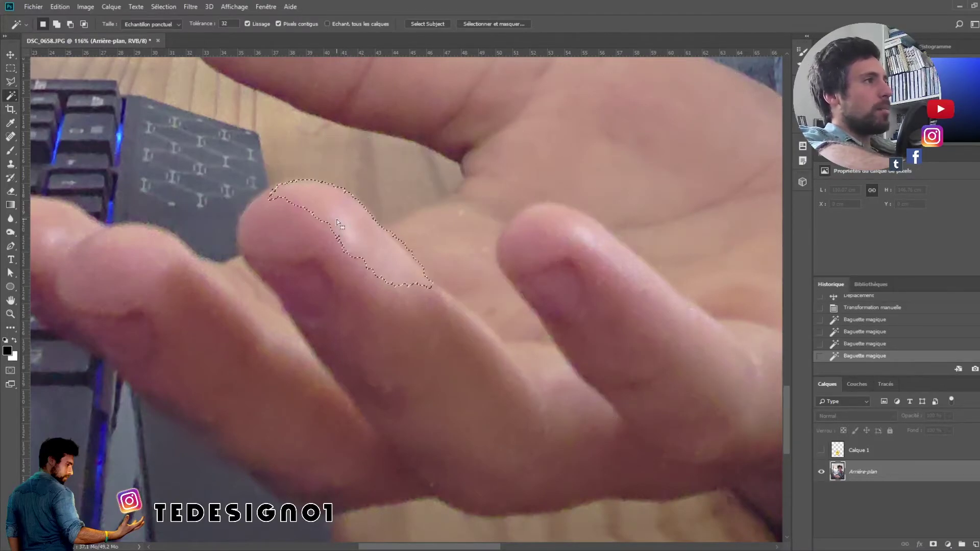
pyautogui.hotkey('ctrl', 'd')
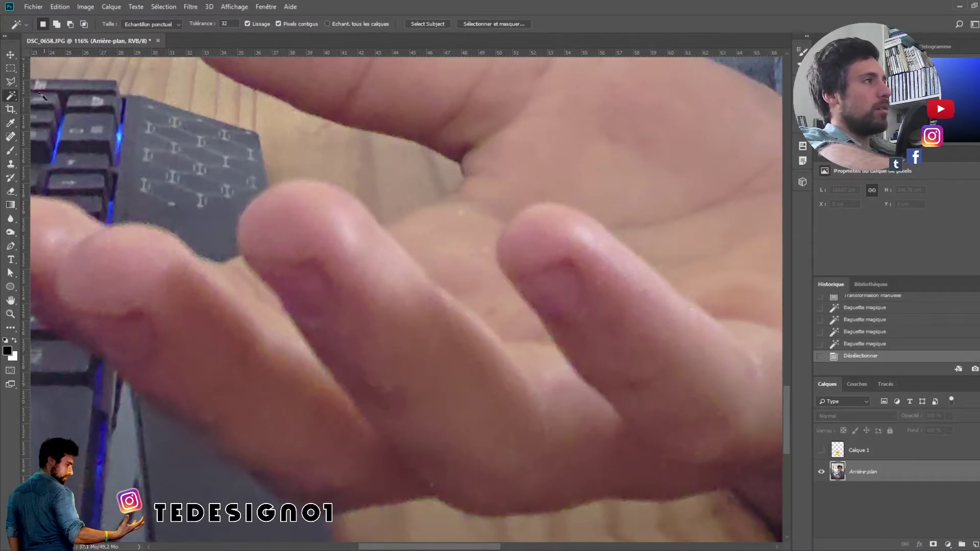
pyautogui.rightClick(12, 97)
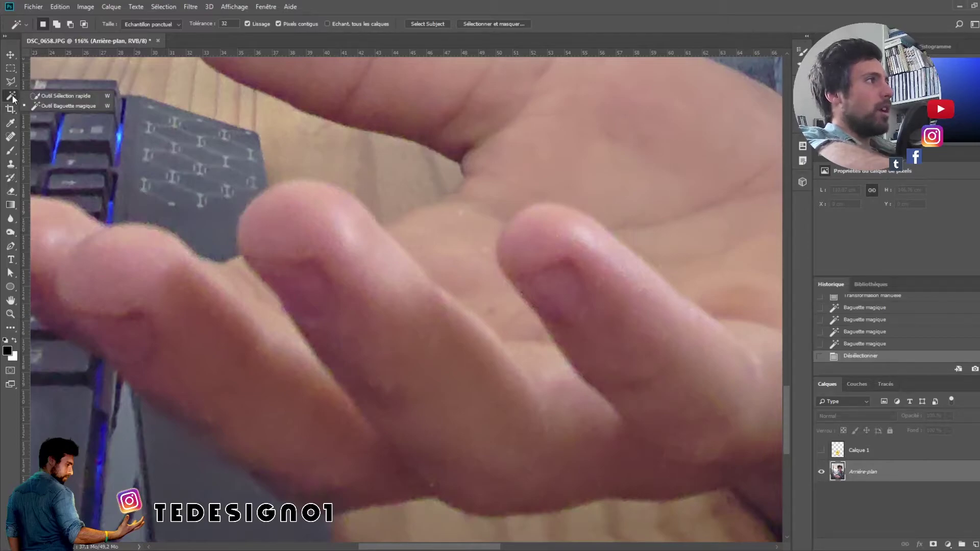
# Quick-select the raised finger from its tip down, removing the gap at the finger notch.
pyautogui.click(61, 96)
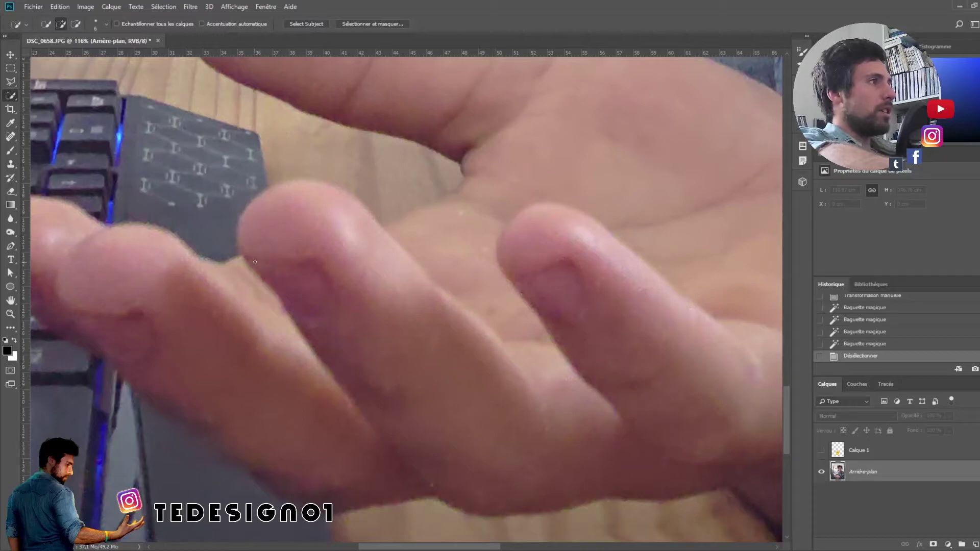
pyautogui.moveTo(240, 225); pyautogui.dragTo(362, 218)
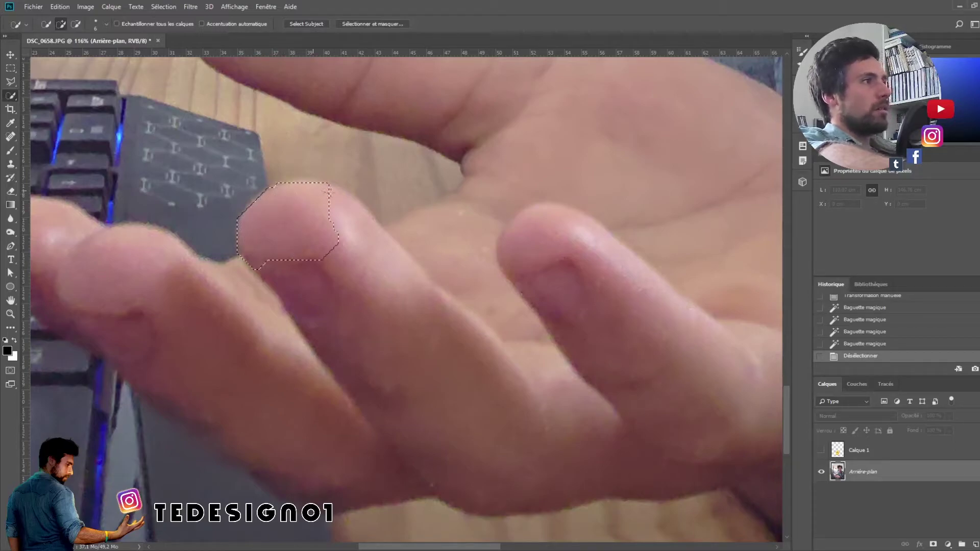
pyautogui.moveTo(411, 289)
pyautogui.mouseDown()
pyautogui.moveTo(501, 366)
pyautogui.moveTo(422, 318)
pyautogui.mouseUp()
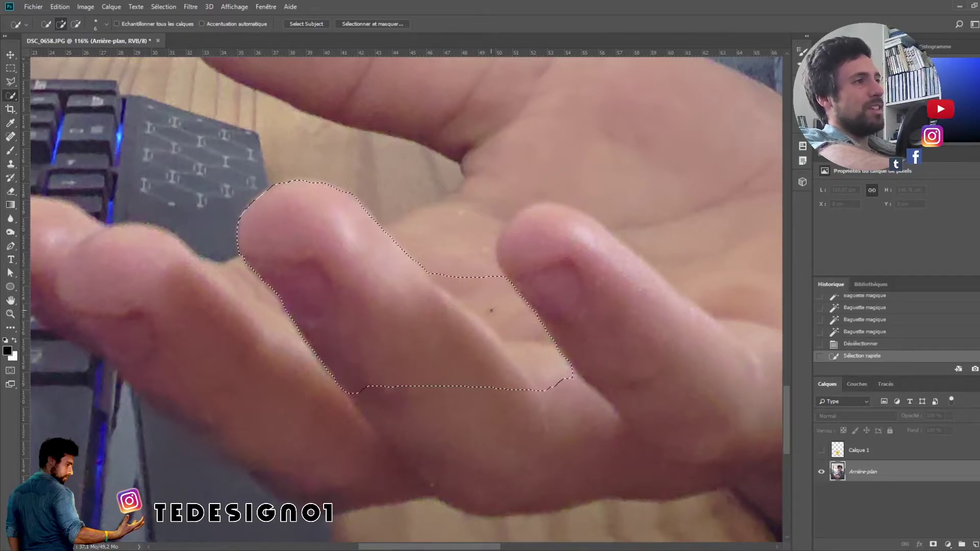
pyautogui.moveTo(443, 285)
pyautogui.mouseDown()
pyautogui.moveTo(548, 339)
pyautogui.moveTo(531, 367)
pyautogui.mouseUp()
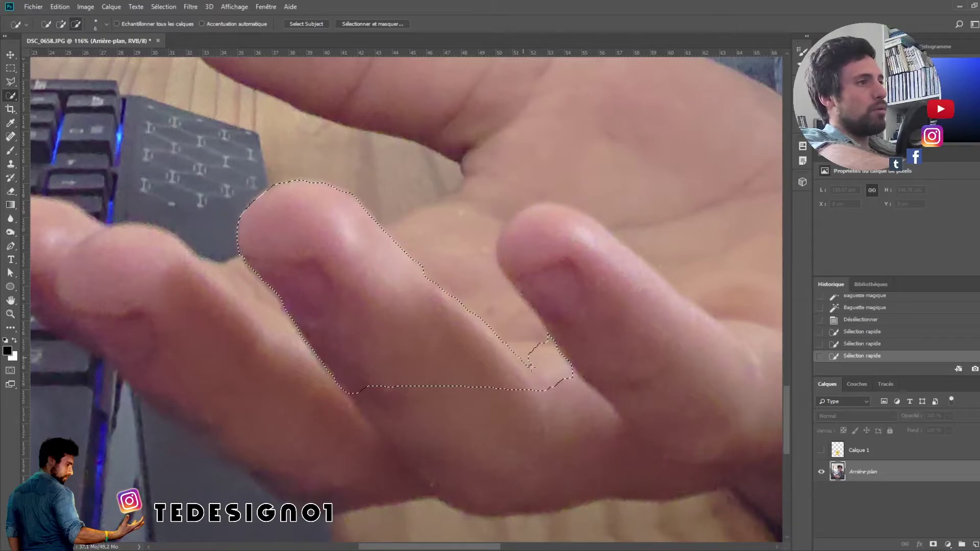
pyautogui.moveTo(557, 384); pyautogui.dragTo(566, 366)
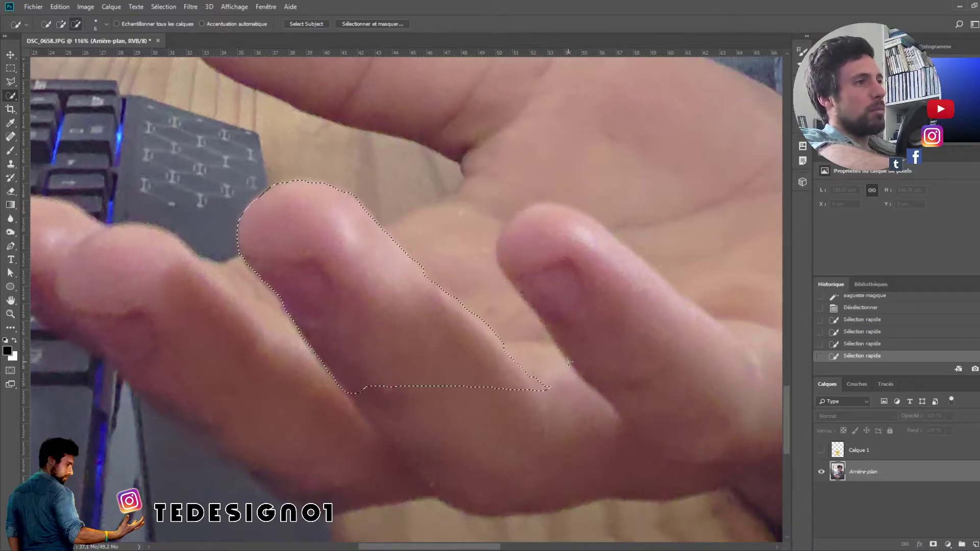
pyautogui.keyDown('alt'); pyautogui.click(568, 362); pyautogui.keyUp('alt')
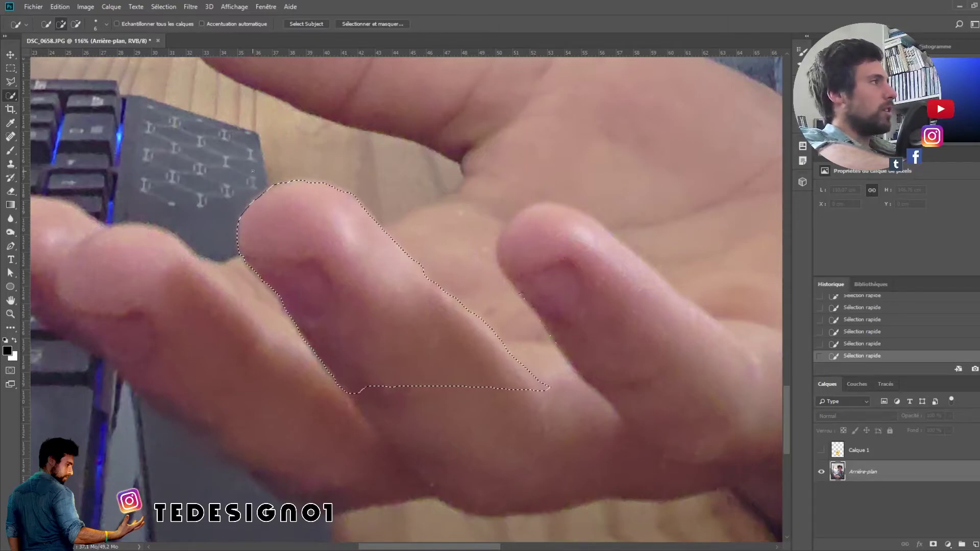
# Extend the finger selection along its underside and pull in the lower-left edge.
pyautogui.rightClick(9, 98)
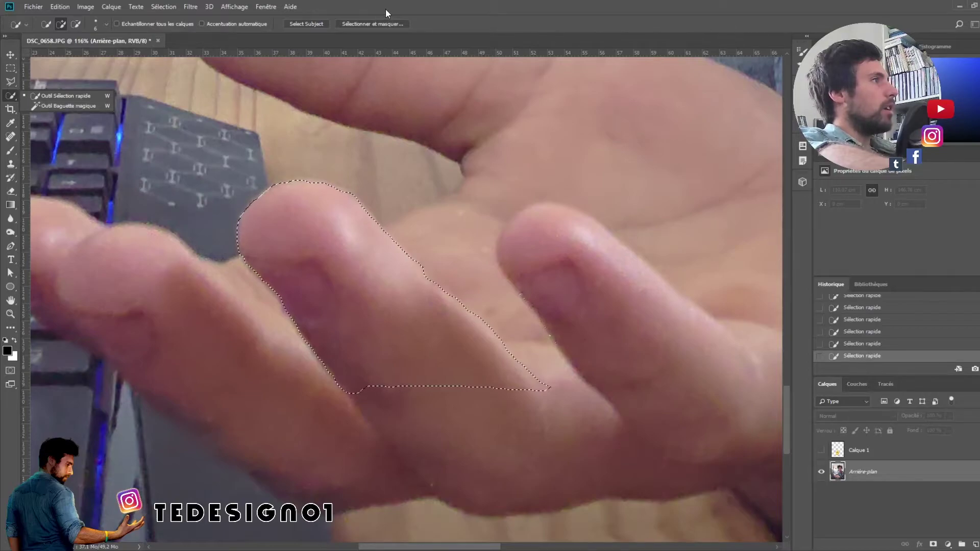
pyautogui.click(415, 5)
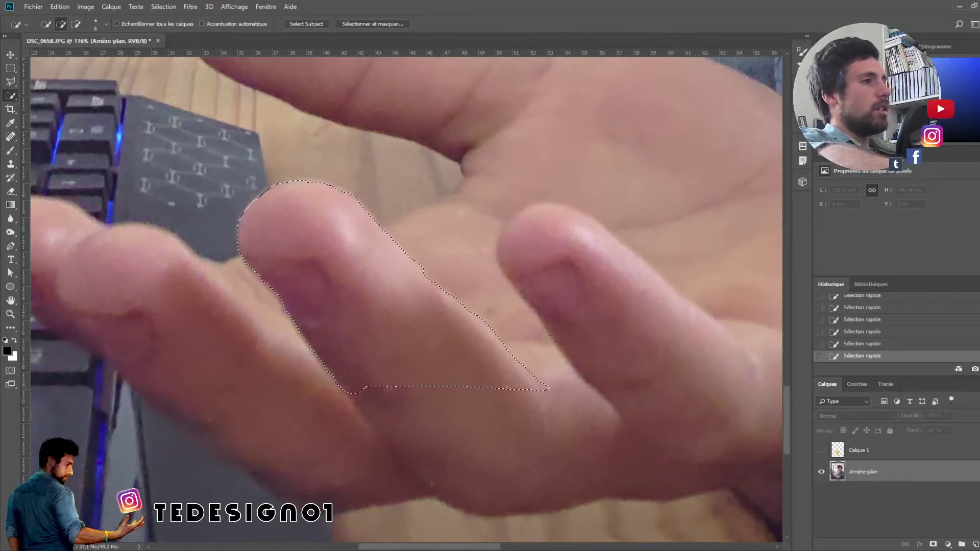
pyautogui.moveTo(531, 392); pyautogui.dragTo(517, 417)
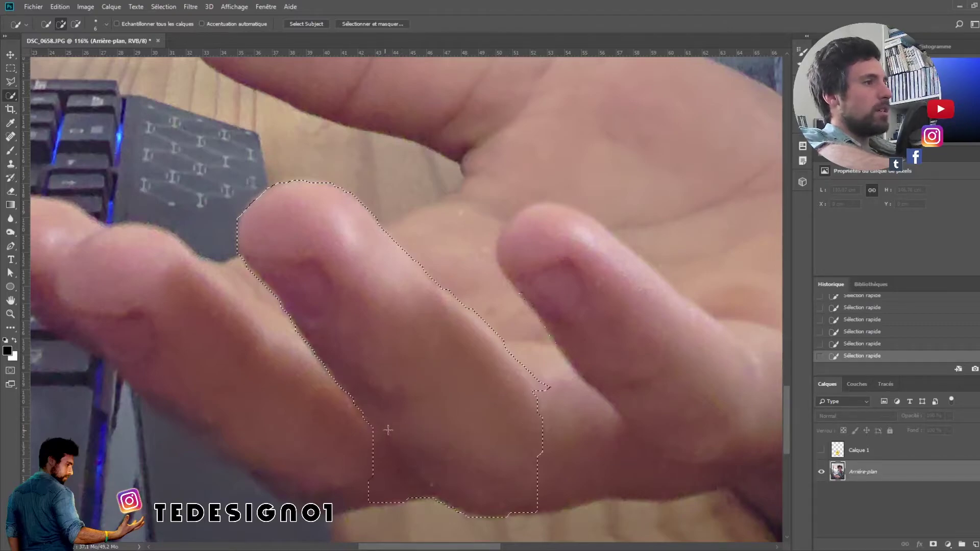
pyautogui.moveTo(388, 430); pyautogui.dragTo(408, 452)
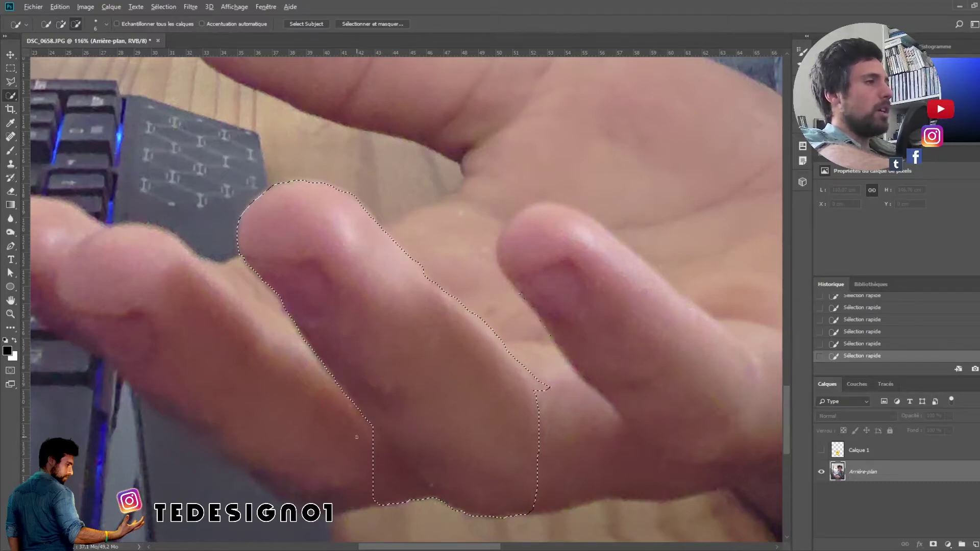
pyautogui.press('alt')
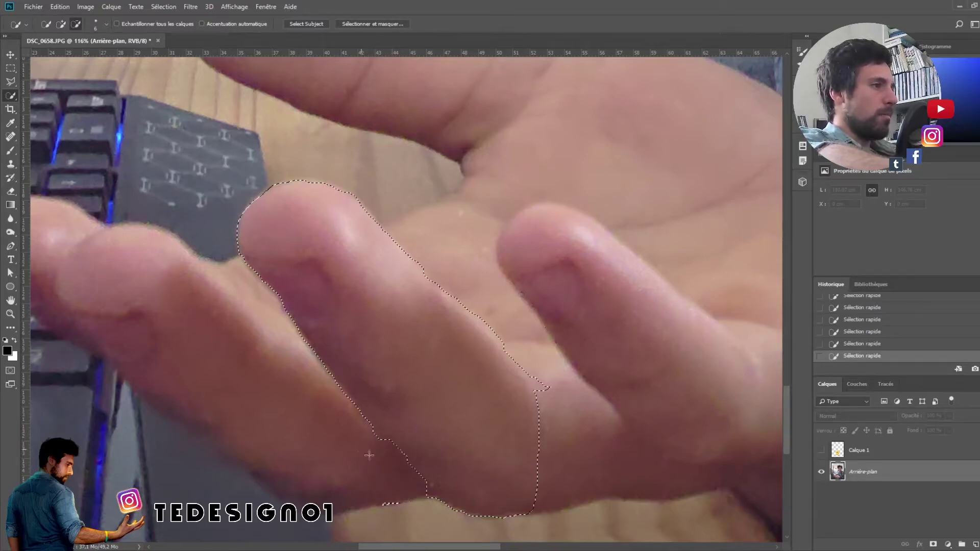
pyautogui.moveTo(384, 496)
pyautogui.mouseDown()
pyautogui.moveTo(388, 437)
pyautogui.moveTo(429, 485)
pyautogui.mouseUp()
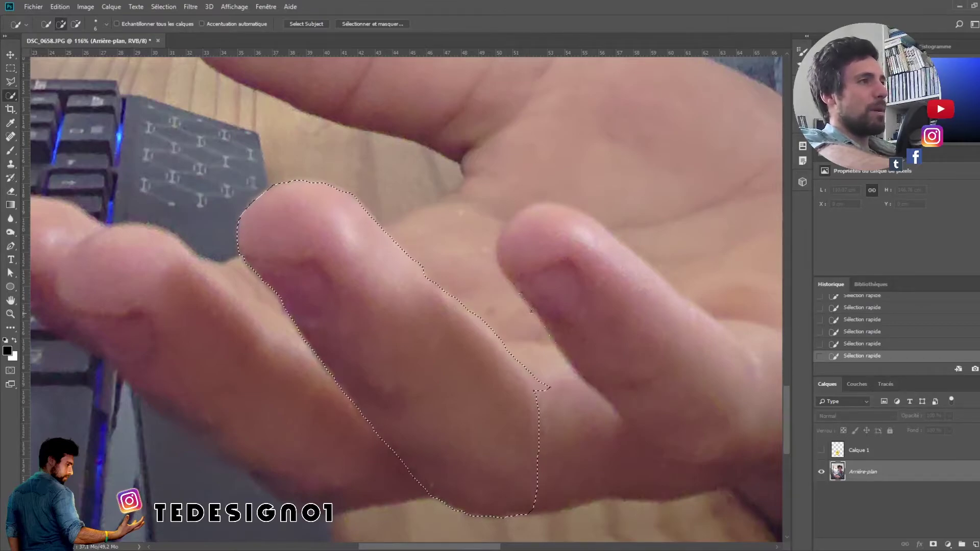
pyautogui.click(10, 82)
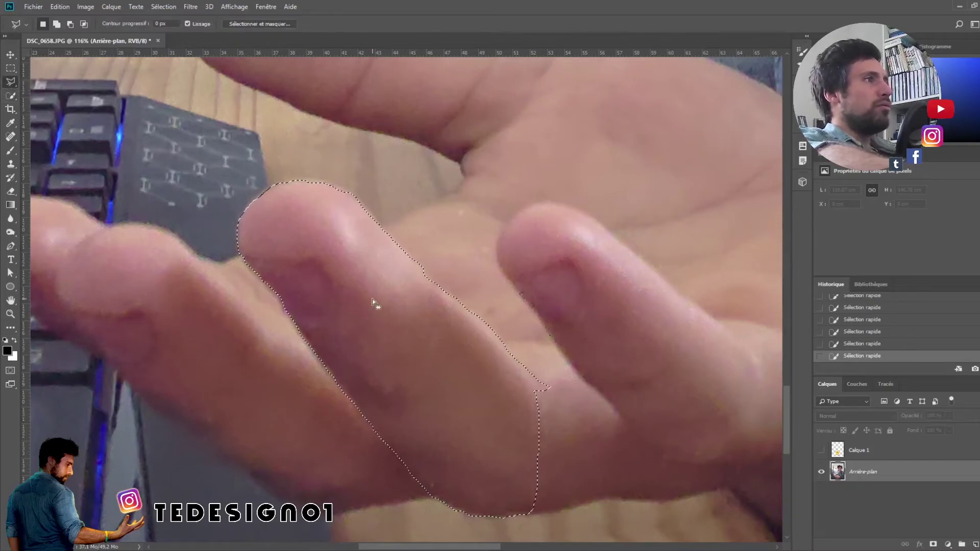
# Clear the automatic Quick Selection and switch to the Polygonal Lasso tool.
pyautogui.hotkey('ctrl', 'd')
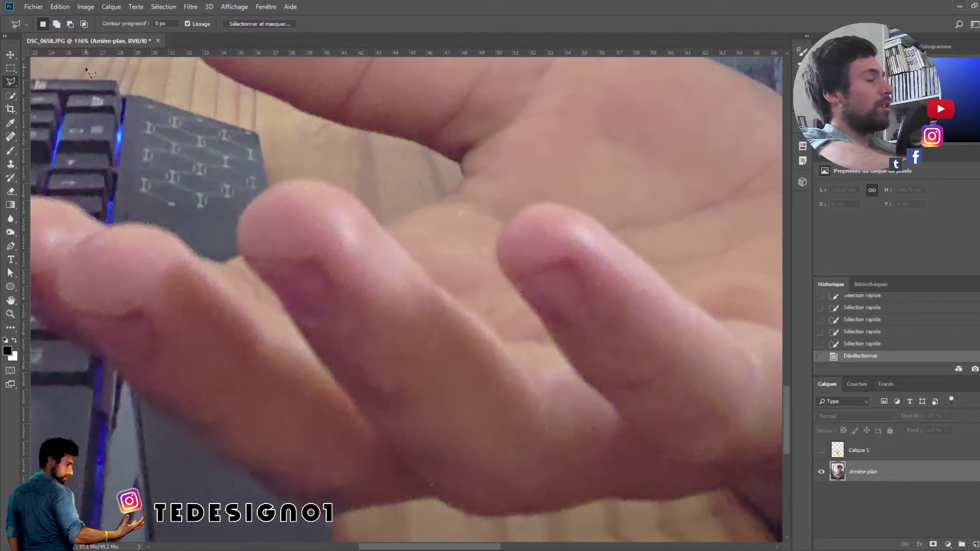
pyautogui.click(11, 96)
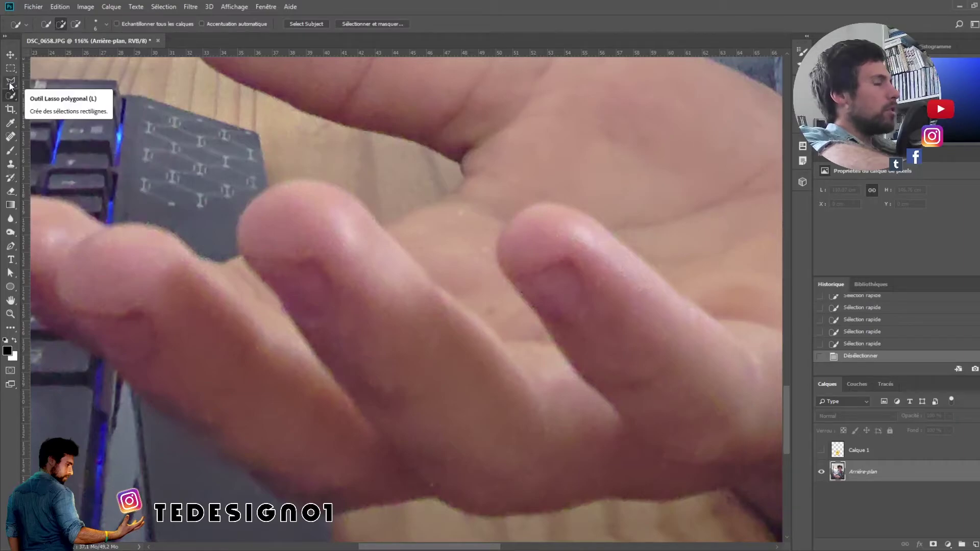
pyautogui.click(11, 82)
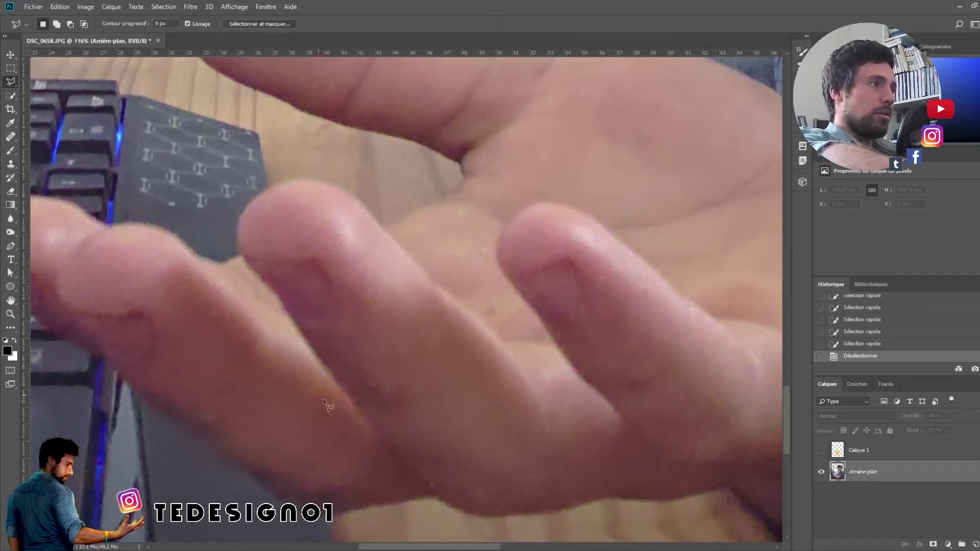
# Trace the raised finger from its base, around the rounded tip, and back down to the palm.
pyautogui.click(363, 415)
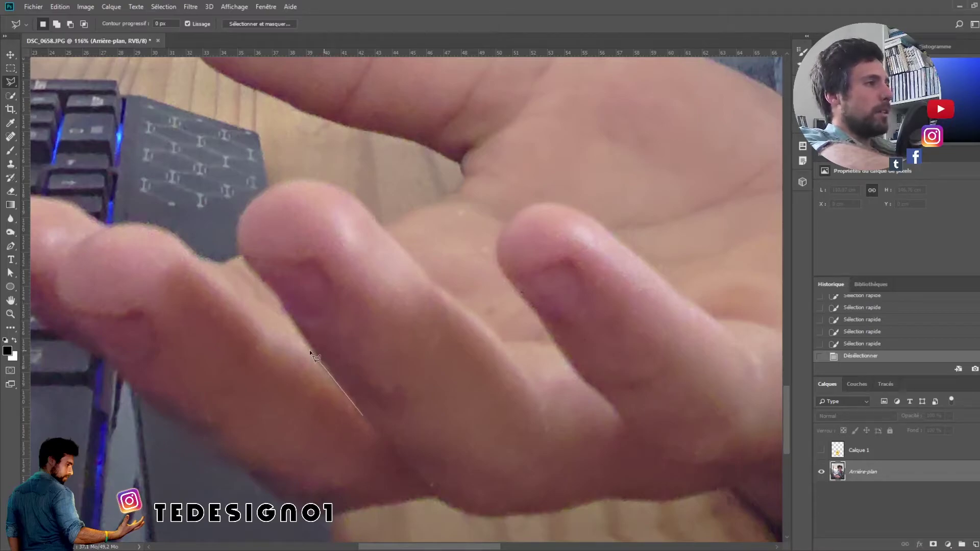
pyautogui.click(280, 301)
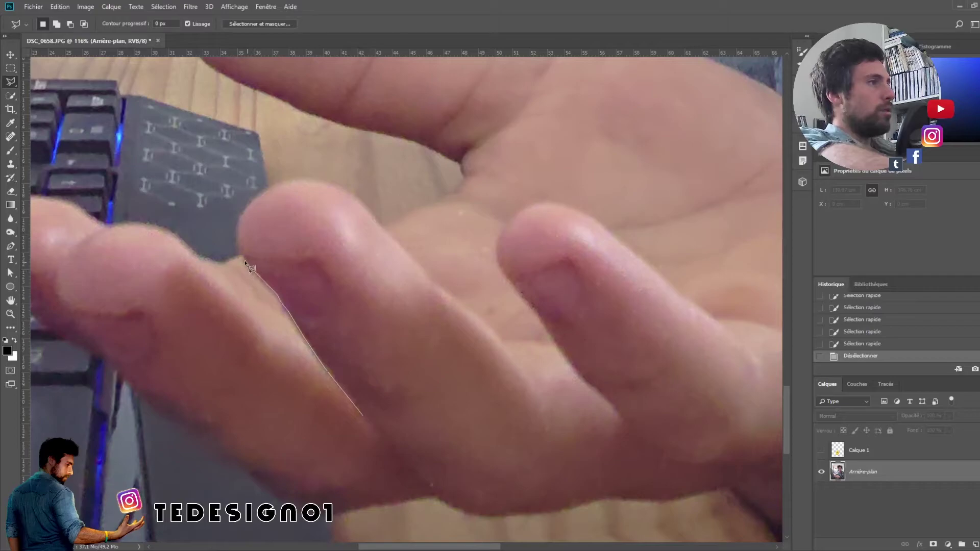
pyautogui.click(243, 256)
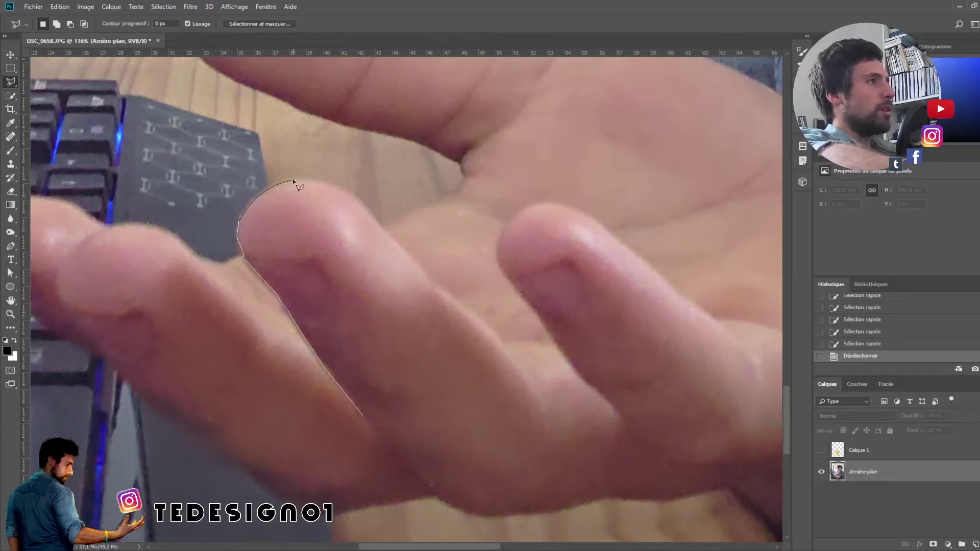
pyautogui.moveTo(292, 180); pyautogui.dragTo(321, 182)
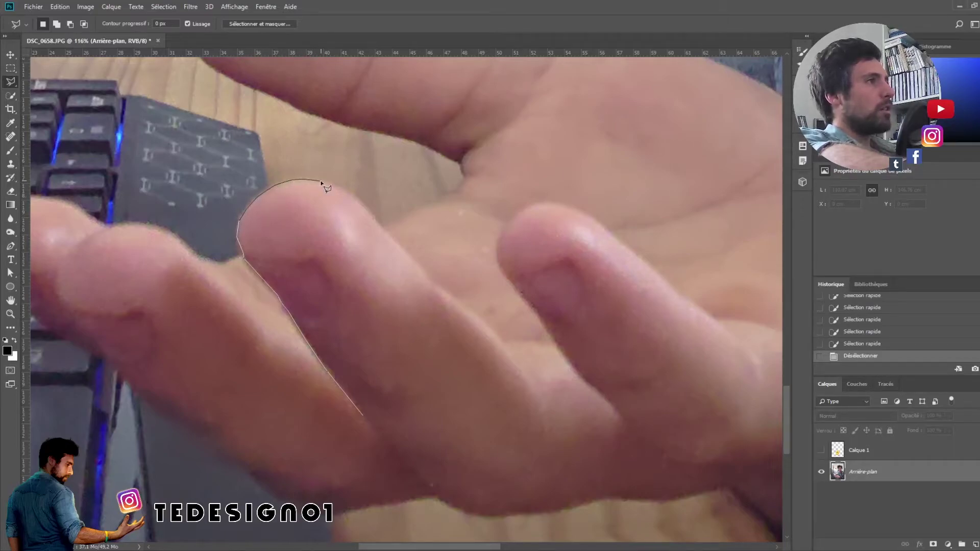
pyautogui.moveTo(321, 181)
pyautogui.mouseDown()
pyautogui.moveTo(357, 197)
pyautogui.moveTo(374, 219)
pyautogui.mouseUp()
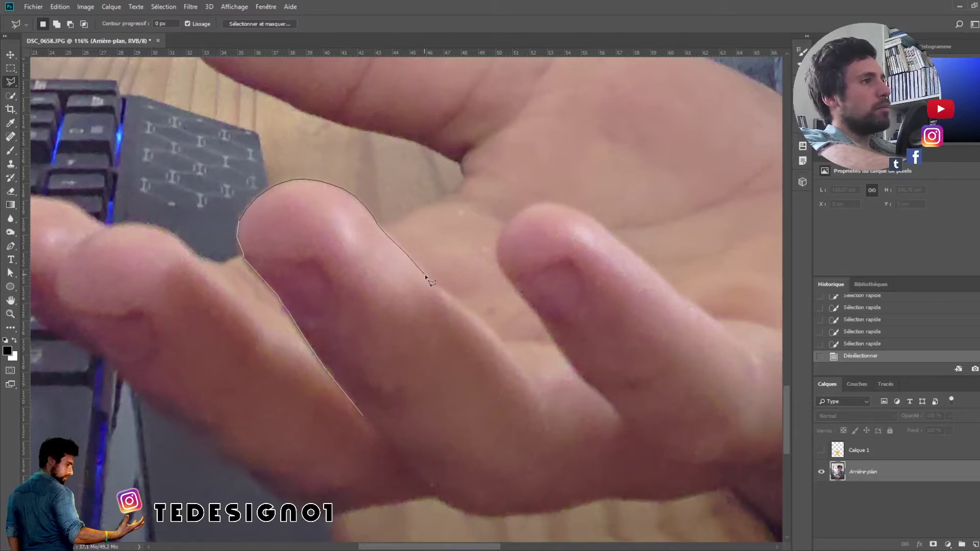
pyautogui.moveTo(425, 276); pyautogui.dragTo(527, 378)
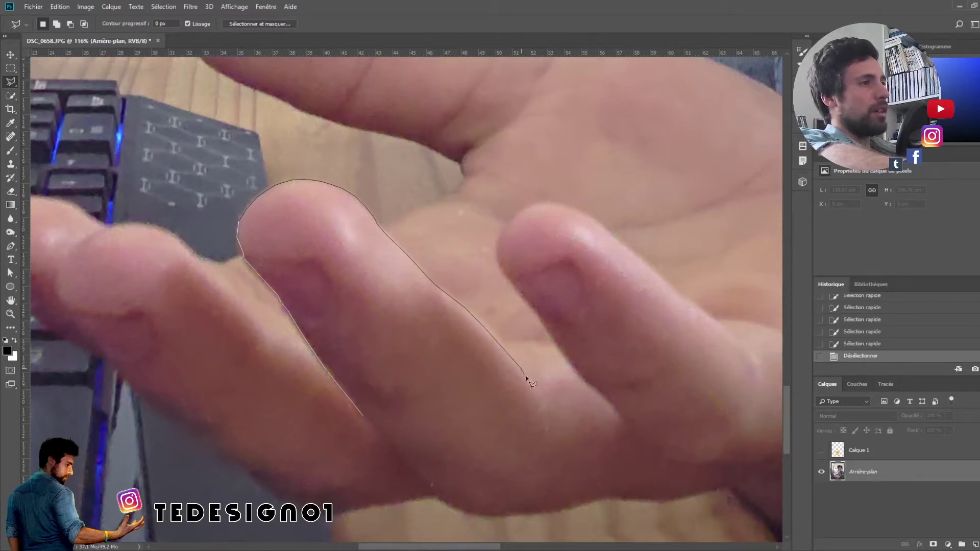
pyautogui.click(130, 244)
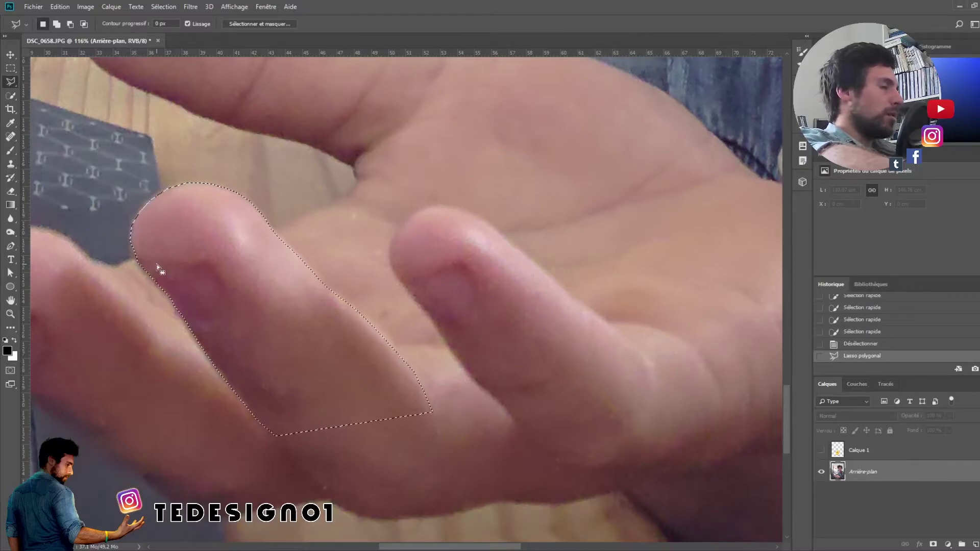
# Subtract a notch from the lower edge of the fingertip selection.
pyautogui.press('shift')
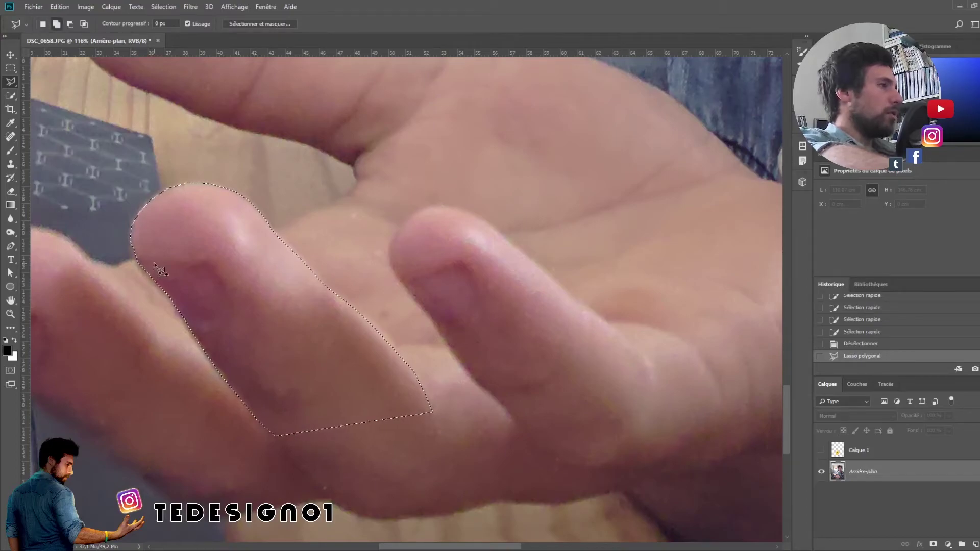
pyautogui.press('shift')
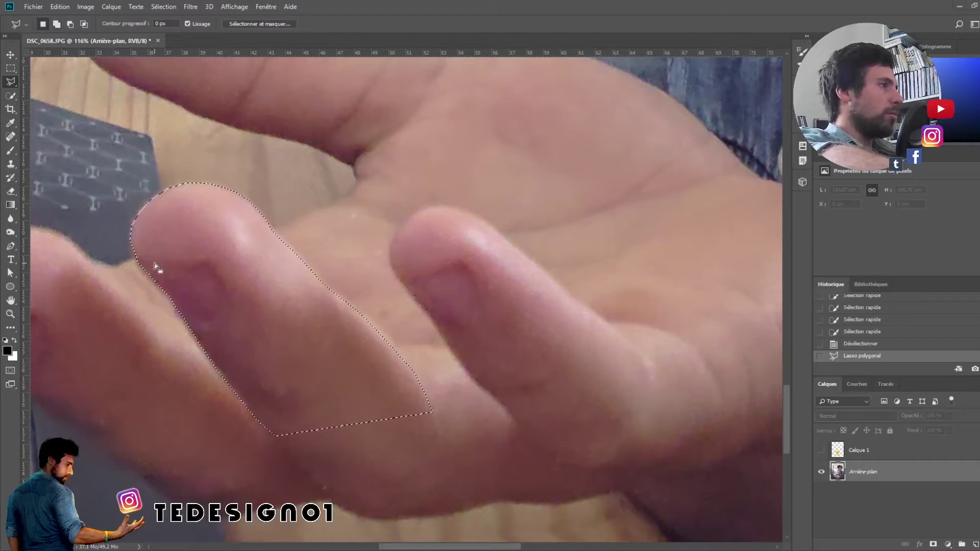
pyautogui.press('shift')
pyautogui.press('shift')
pyautogui.press('shift')
pyautogui.press('Escape')
pyautogui.press('alt')
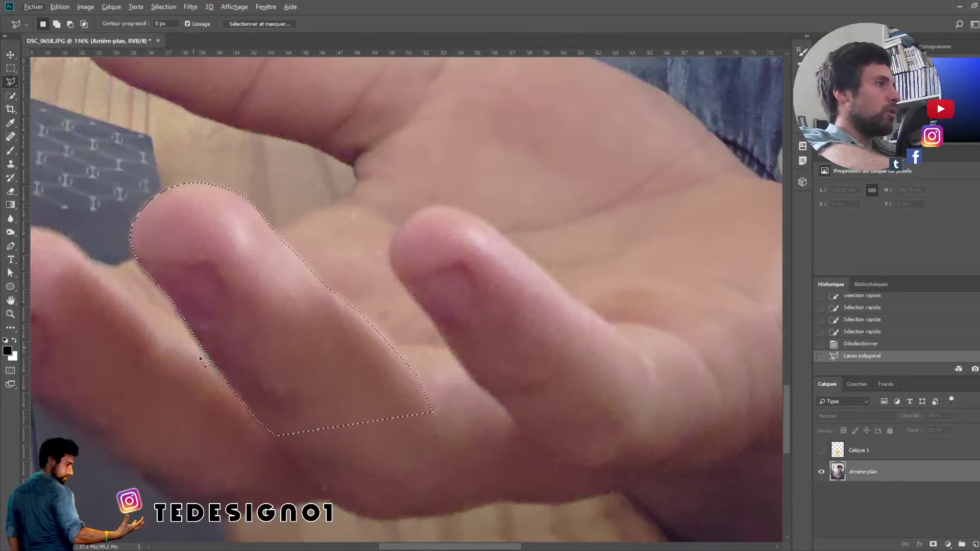
pyautogui.press('alt')
pyautogui.click(255, 428)
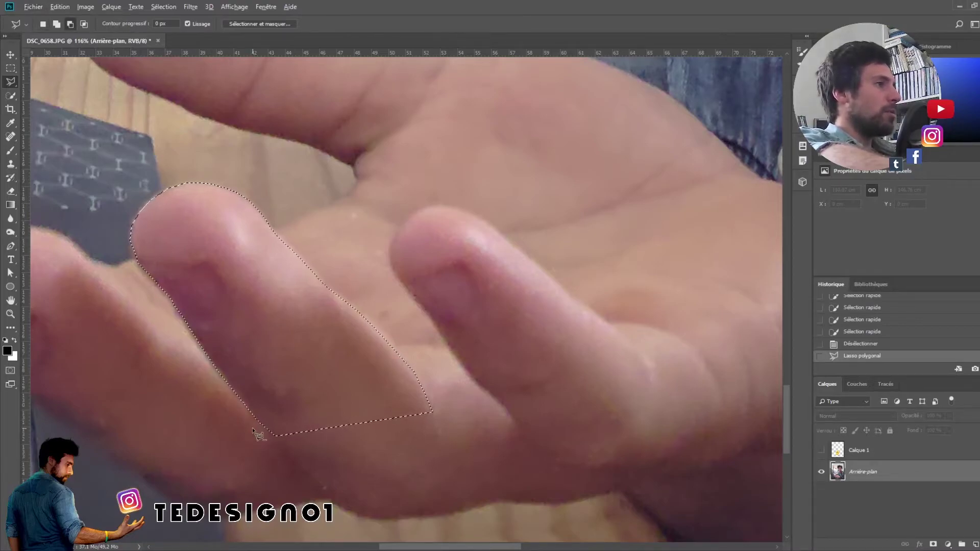
pyautogui.click(285, 420)
pyautogui.click(304, 454)
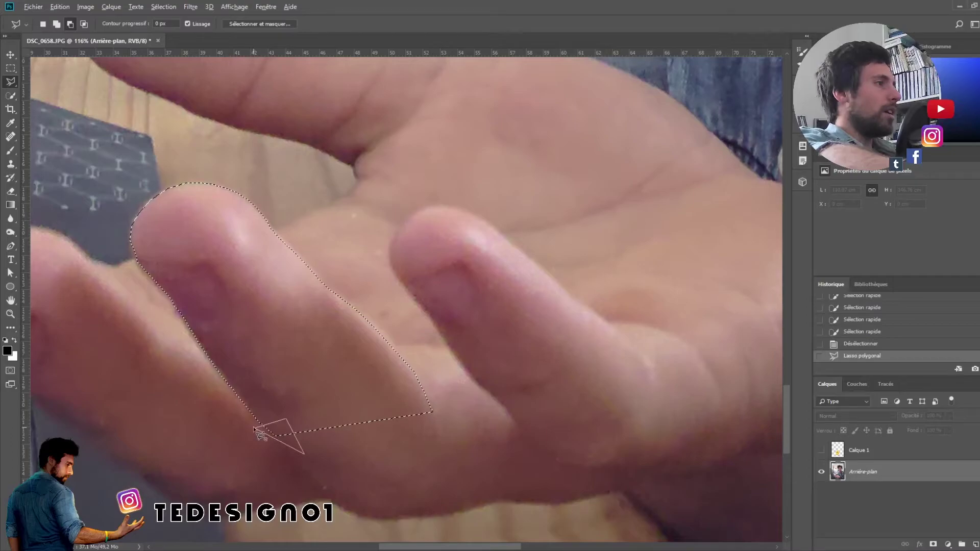
pyautogui.click(256, 428)
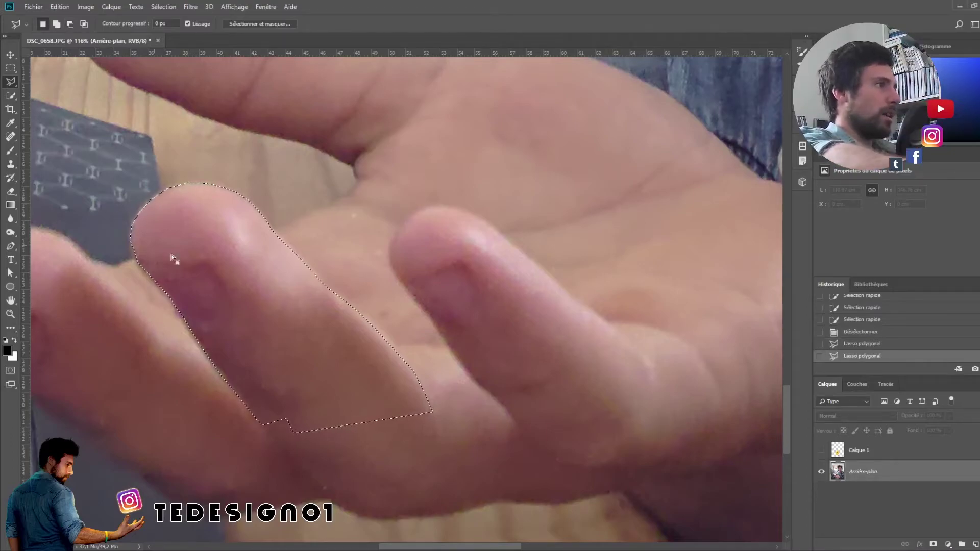
# Add an area at the fingertip's base so the selection reaches the bottom corner.
pyautogui.press('shift')
pyautogui.click(257, 416)
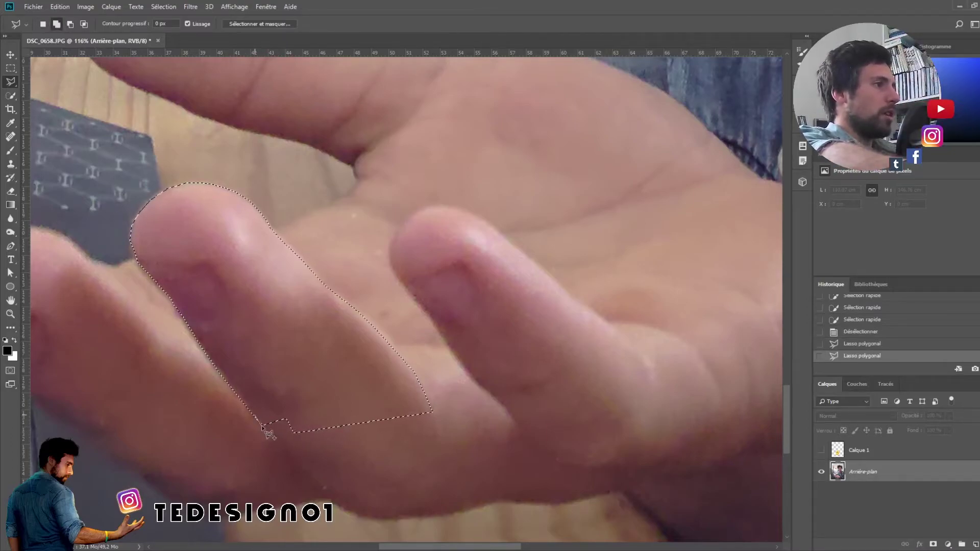
pyautogui.click(277, 442)
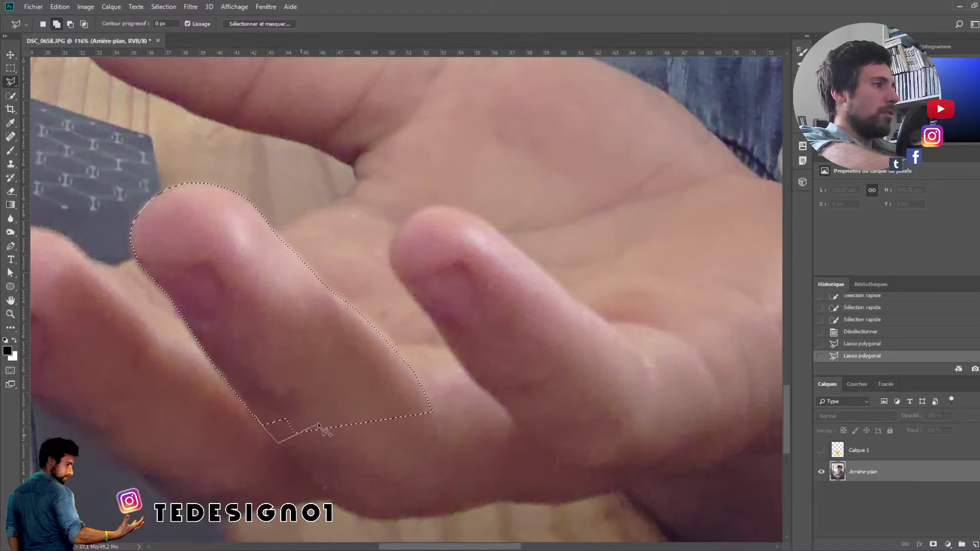
pyautogui.click(319, 422)
pyautogui.click(278, 391)
pyautogui.click(258, 413)
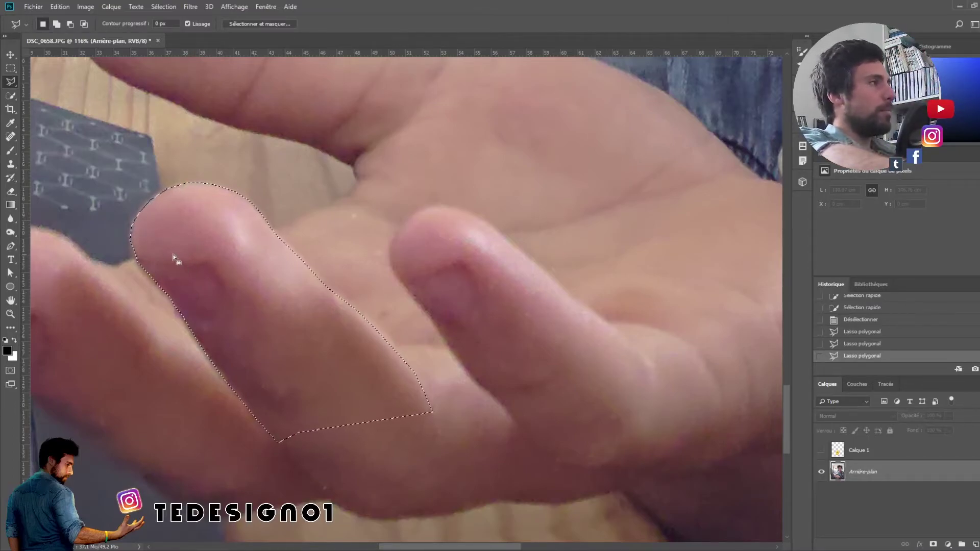
pyautogui.press('shift')
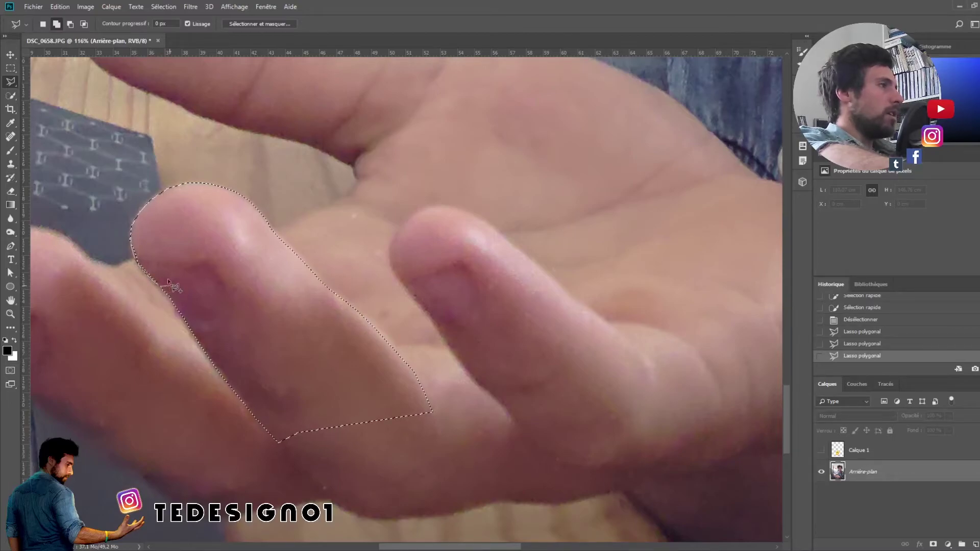
pyautogui.doubleClick(161, 238)
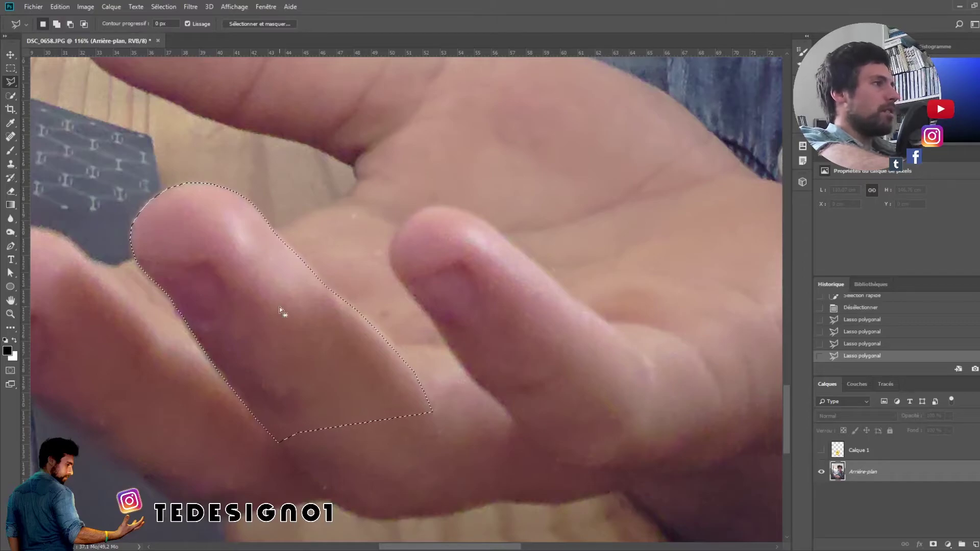
# Pan to the neighbouring finger and begin an added outline up its edge.
pyautogui.moveTo(437, 360); pyautogui.dragTo(310, 357)
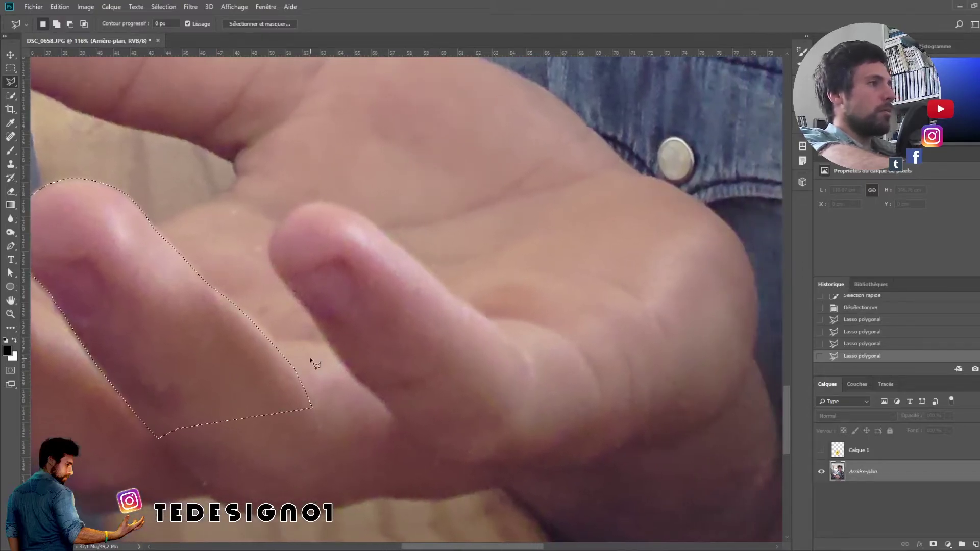
pyautogui.press('shift')
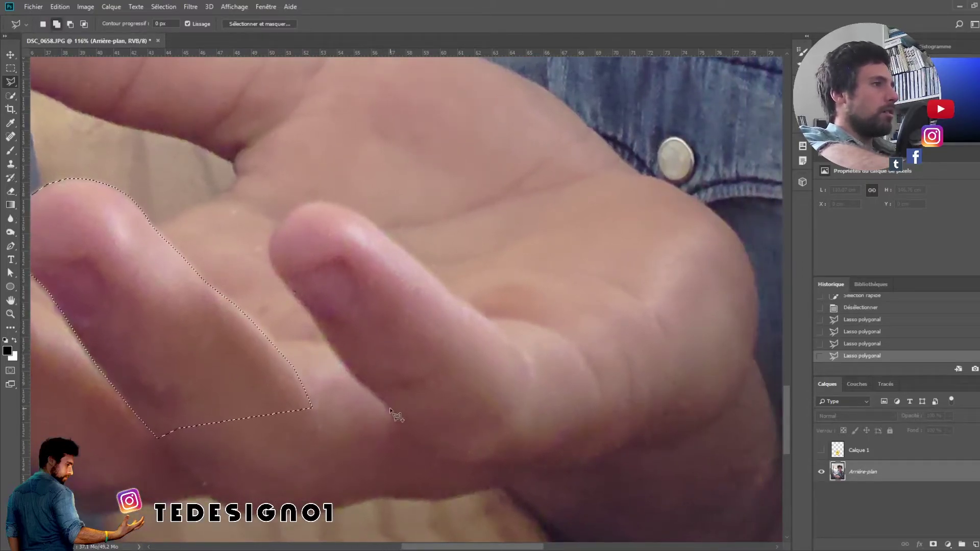
pyautogui.press('shift')
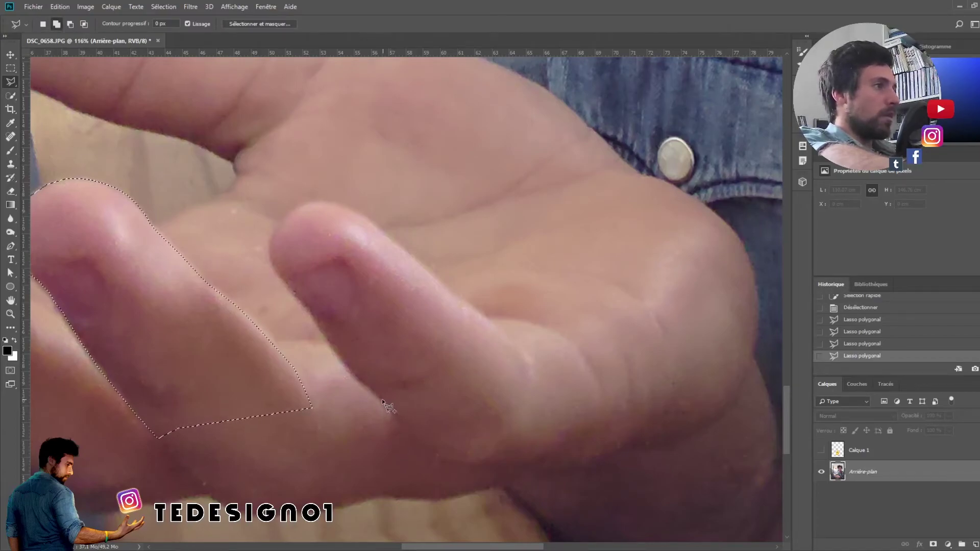
pyautogui.click(390, 411)
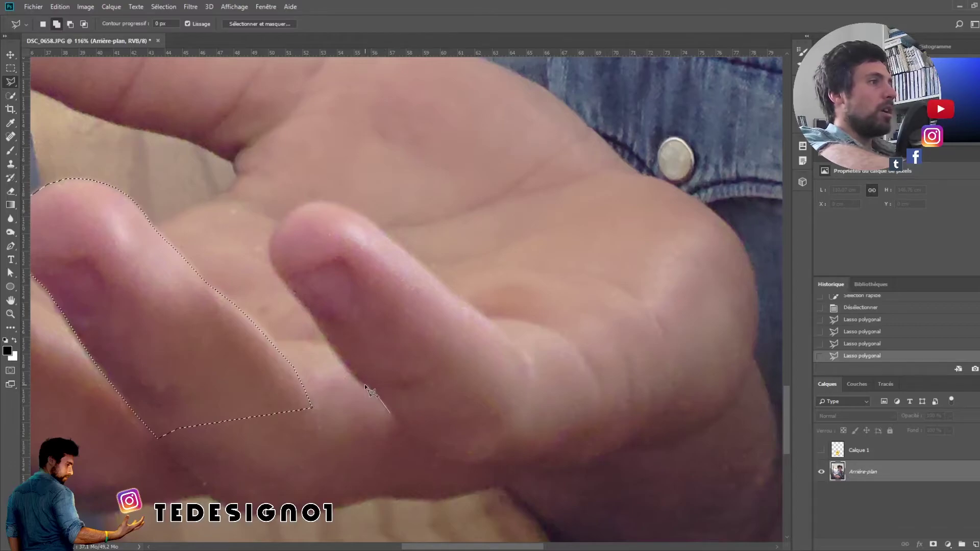
pyautogui.click(365, 385)
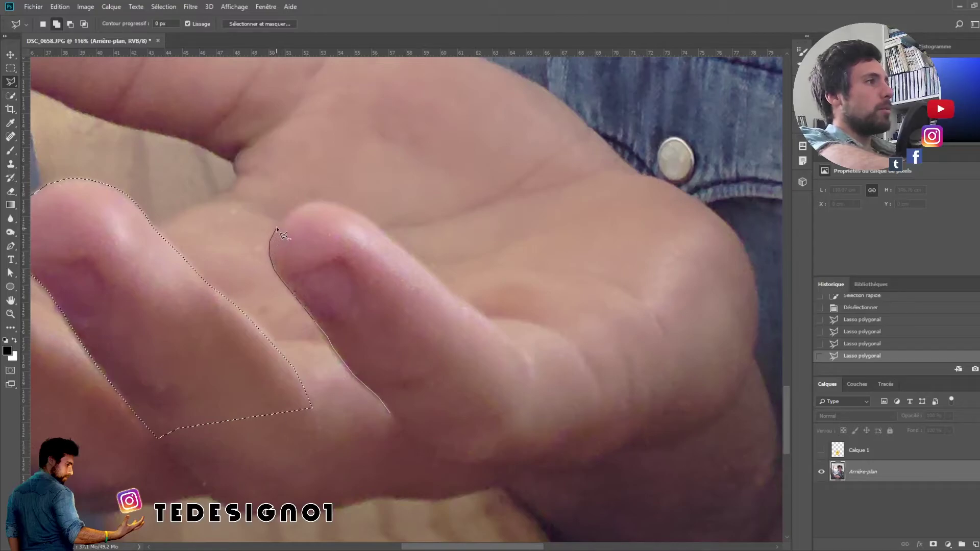
# Finish tracing around the second fingertip, adding it to the first finger's selection.
pyautogui.click(296, 209)
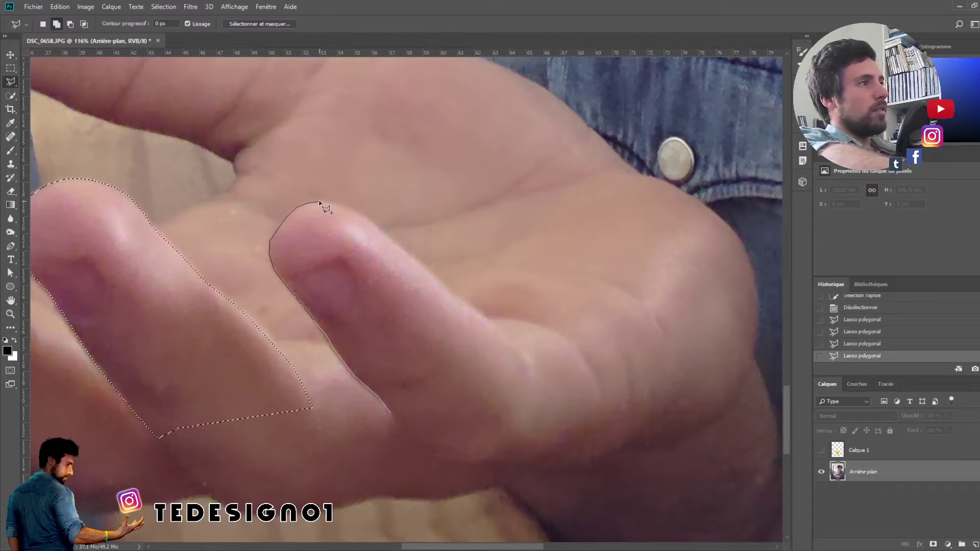
pyautogui.click(319, 202)
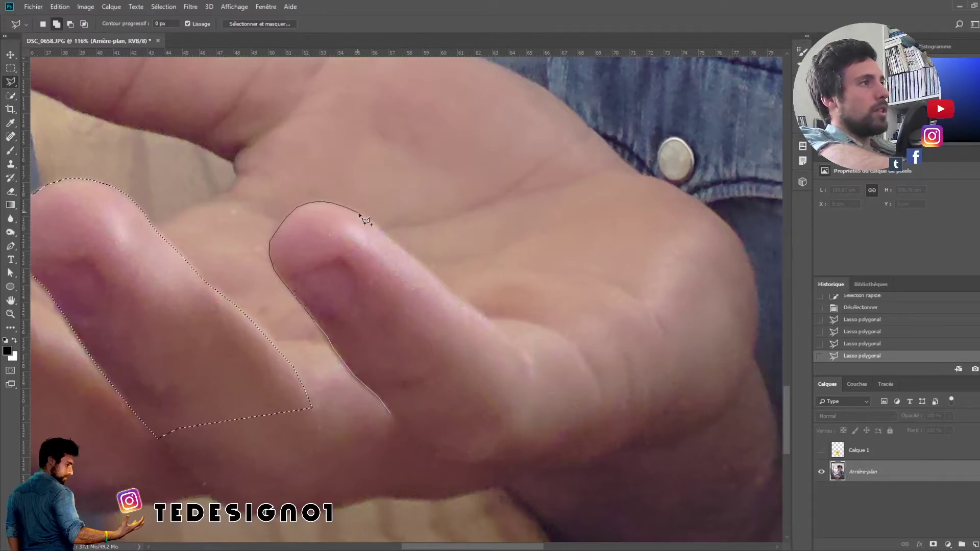
pyautogui.click(382, 234)
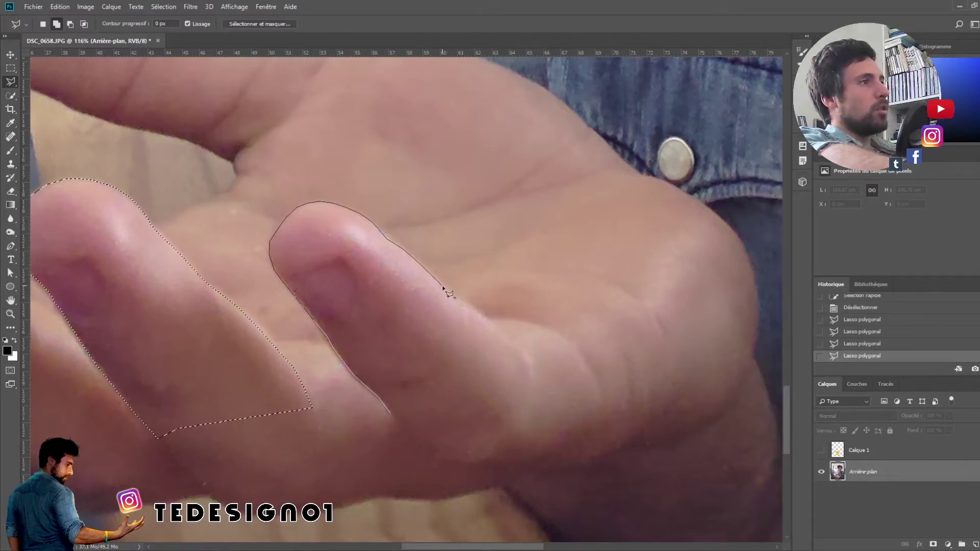
pyautogui.click(450, 295)
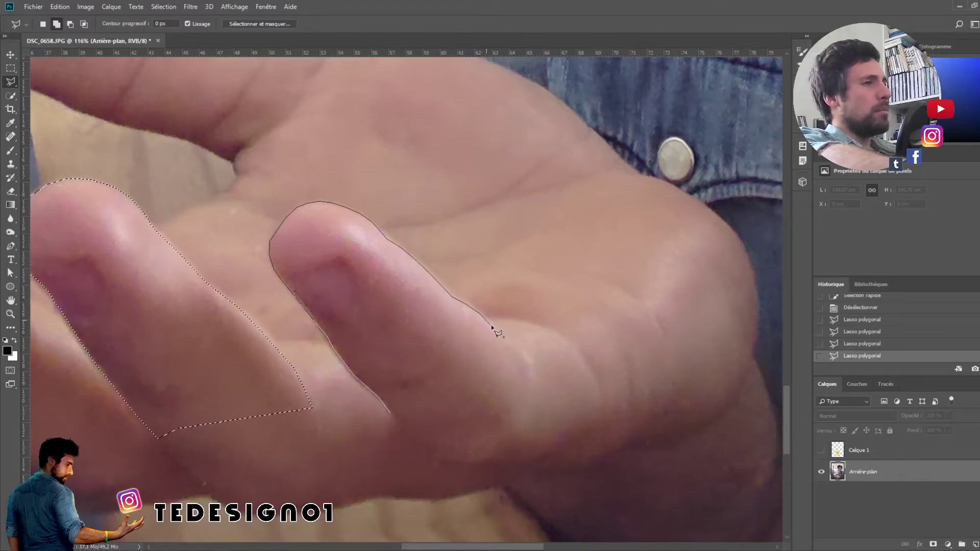
pyautogui.click(506, 338)
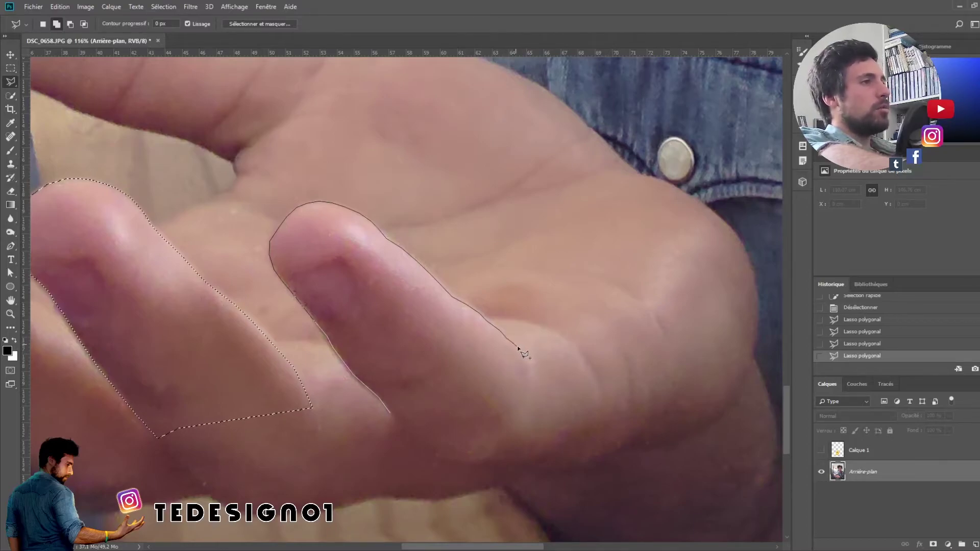
pyautogui.doubleClick(520, 352)
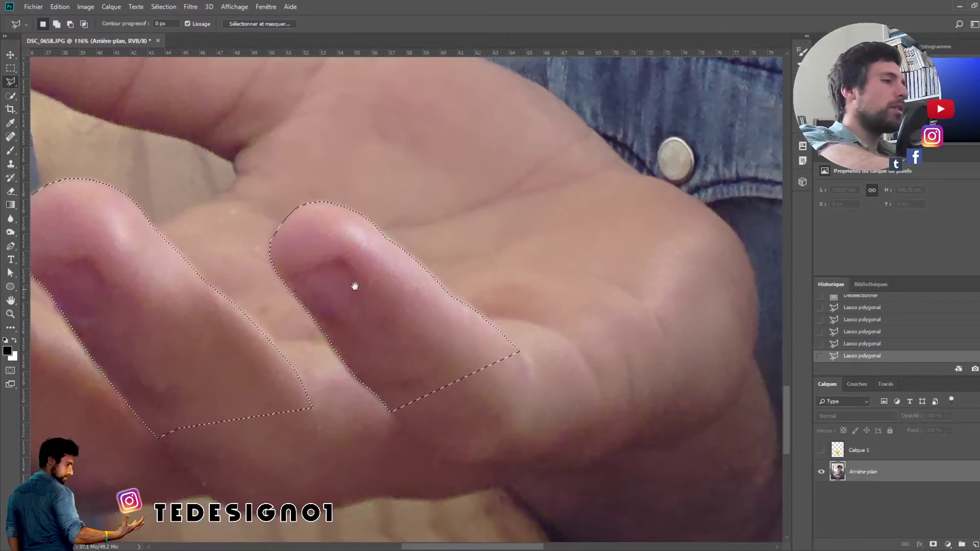
pyautogui.scroll(-3, 375, 294)
pyautogui.scroll(-2, 358, 276)
pyautogui.scroll(-2, 345, 265)
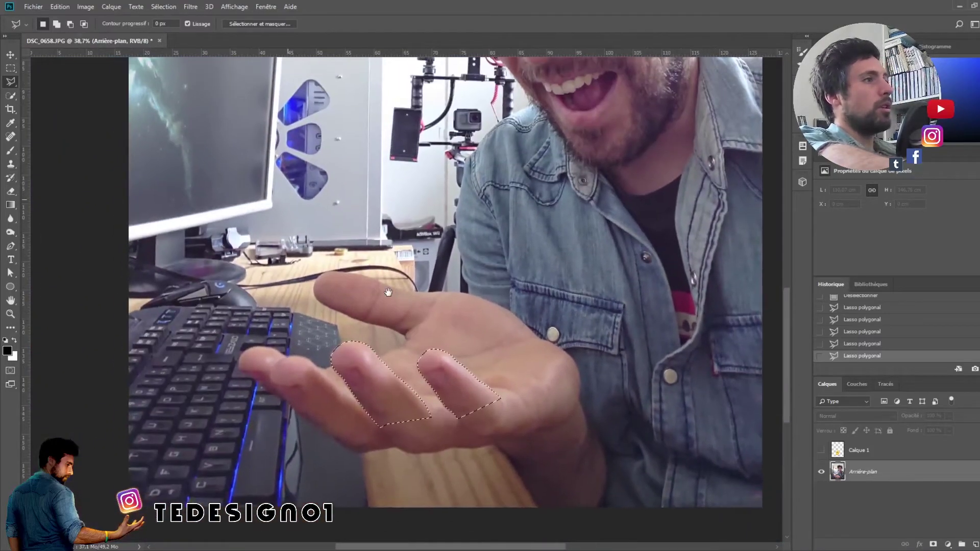
# Copy the selected fingertips to a new layer, Calque 2, and make Pikachu's Calque 1 visible again.
pyautogui.rightClick(367, 369)
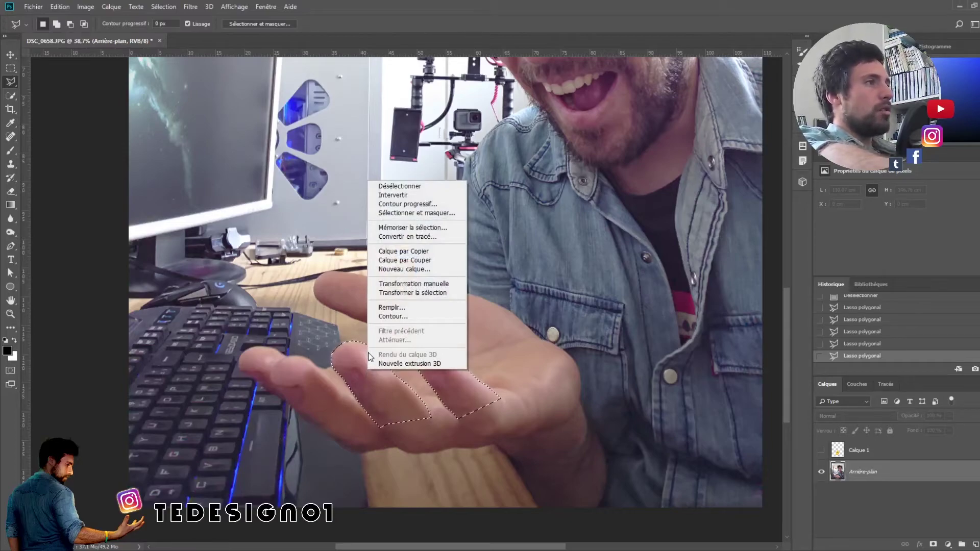
pyautogui.click(397, 255)
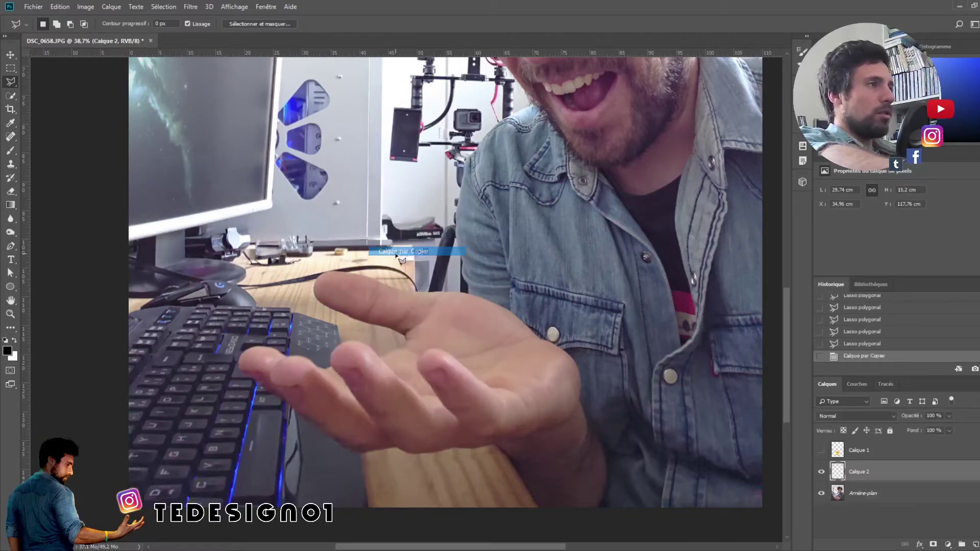
pyautogui.click(821, 494)
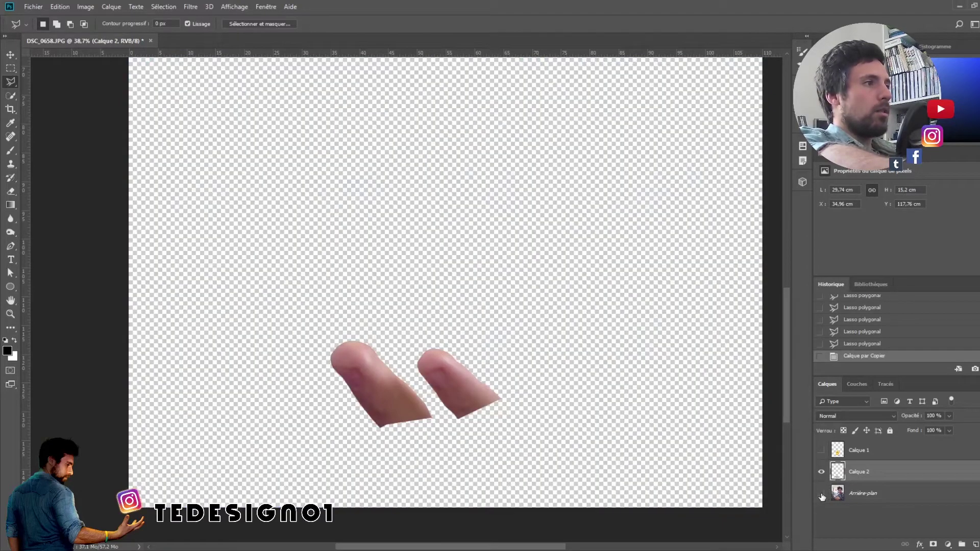
pyautogui.click(821, 494)
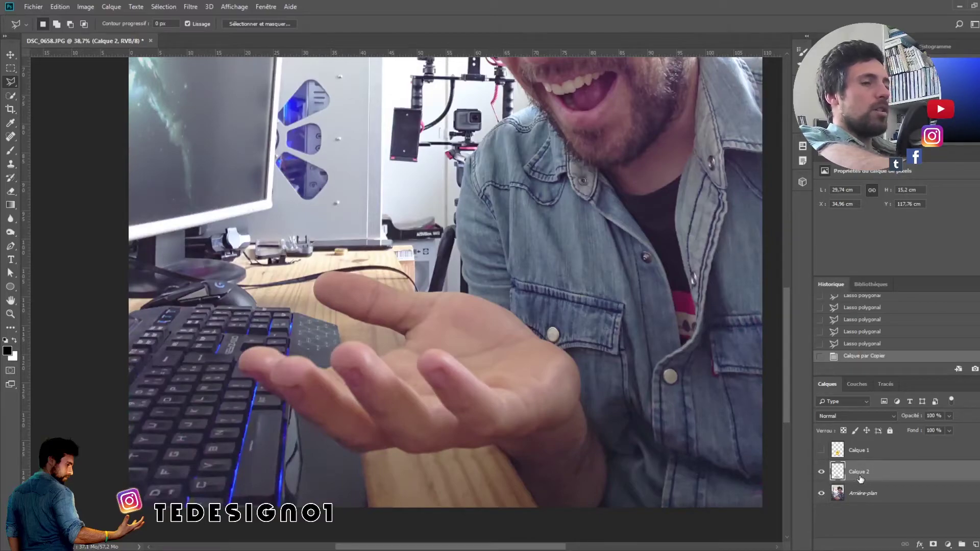
pyautogui.click(821, 451)
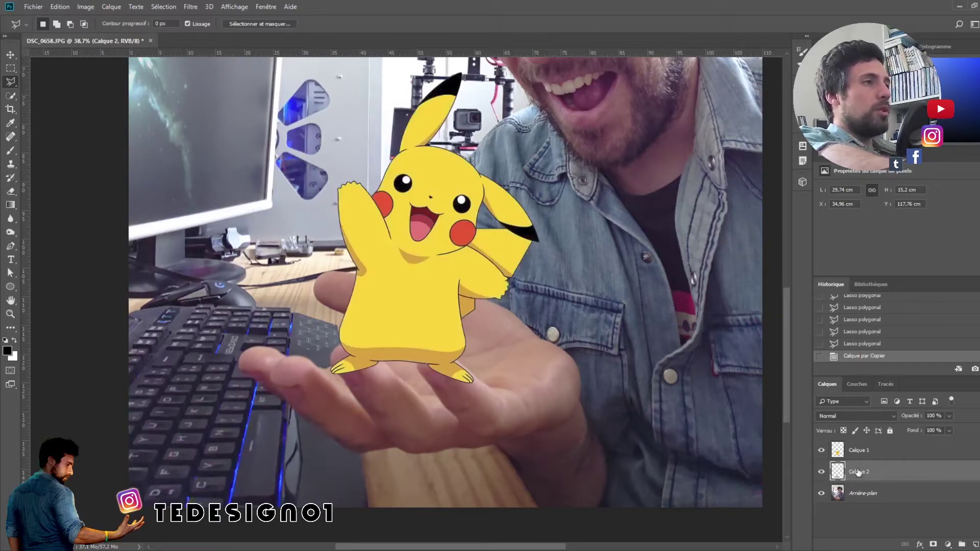
pyautogui.moveTo(863, 473); pyautogui.dragTo(866, 449)
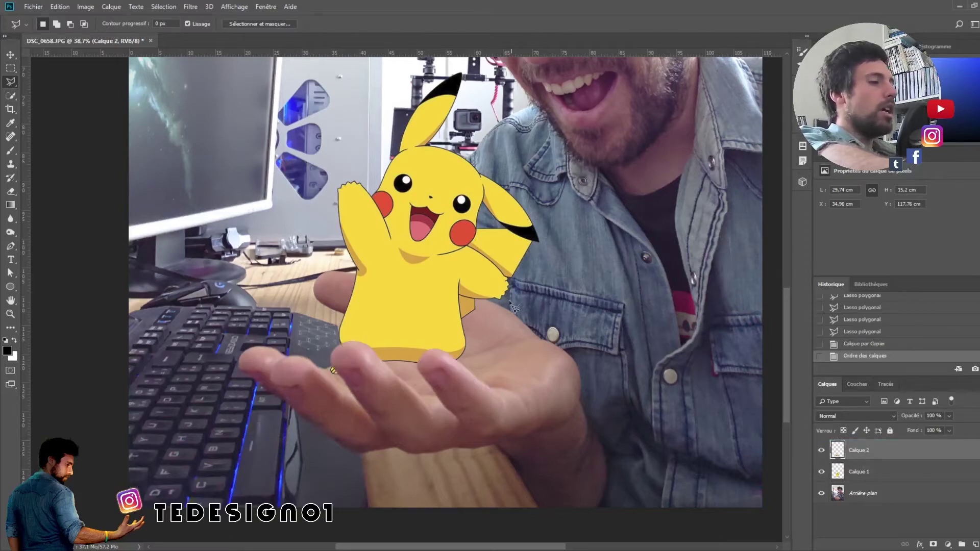
pyautogui.scroll(-2, 416, 258)
pyautogui.scroll(-2, 416, 259)
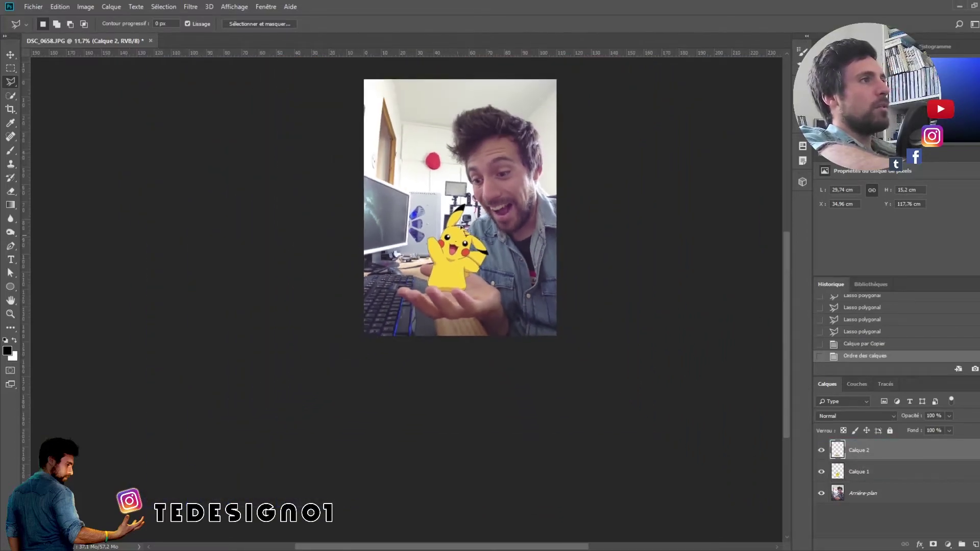
pyautogui.scroll(-2, 416, 258)
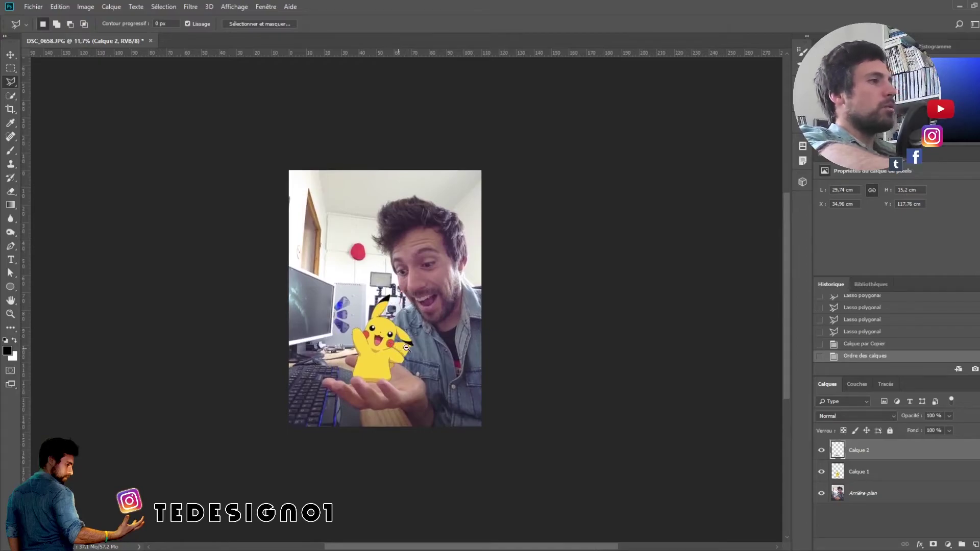
pyautogui.scroll(2, 397, 338)
pyautogui.scroll(1, 399, 289)
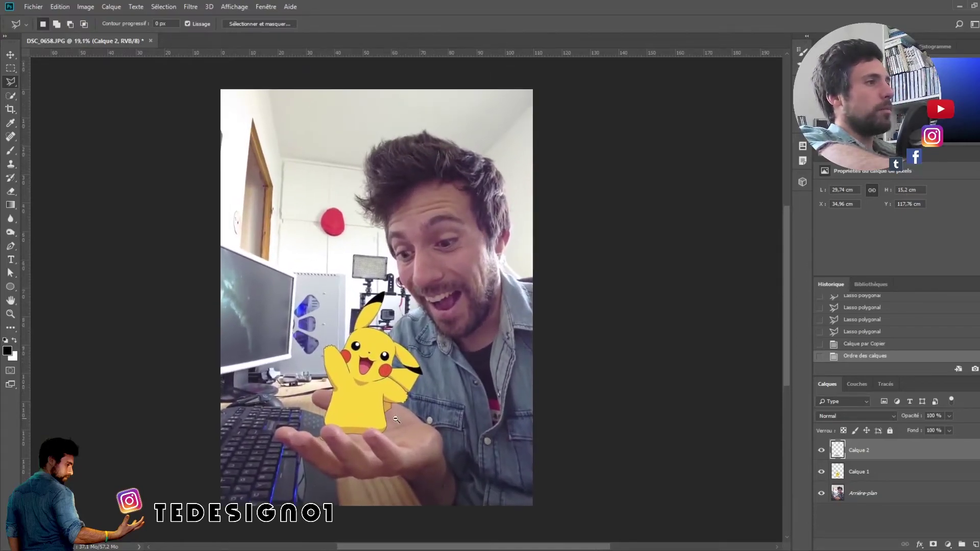
pyautogui.scroll(-2, 378, 373)
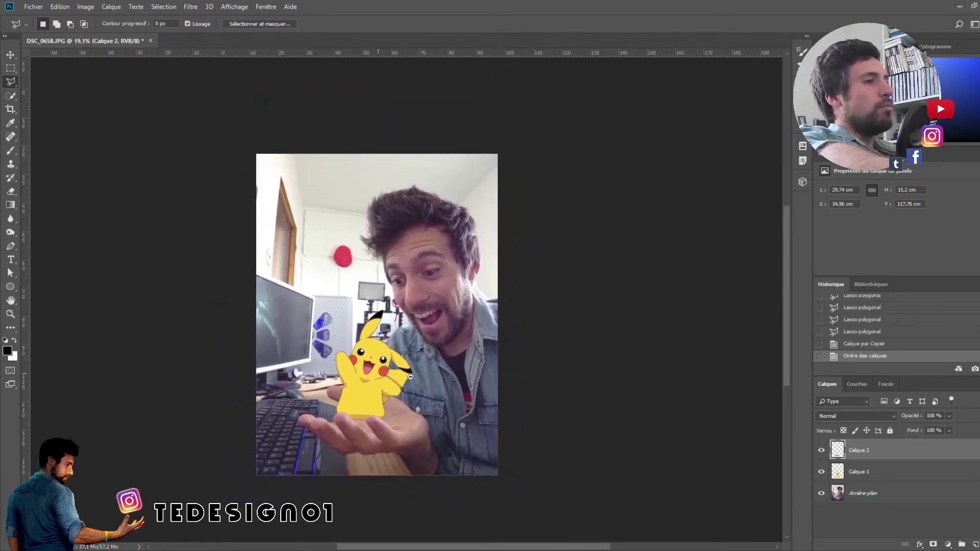
pyautogui.scroll(4, 388, 398)
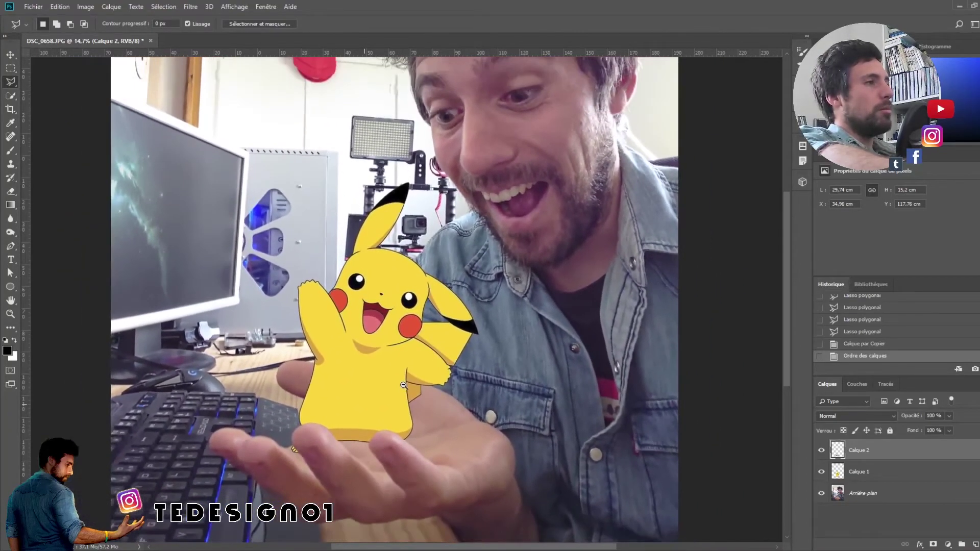
pyautogui.scroll(4, 409, 383)
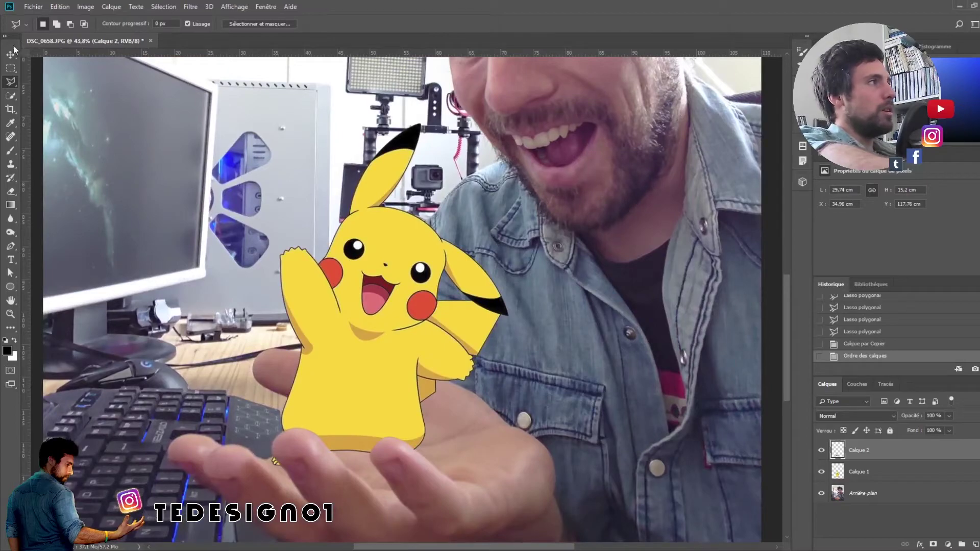
pyautogui.scroll(-3, 354, 369)
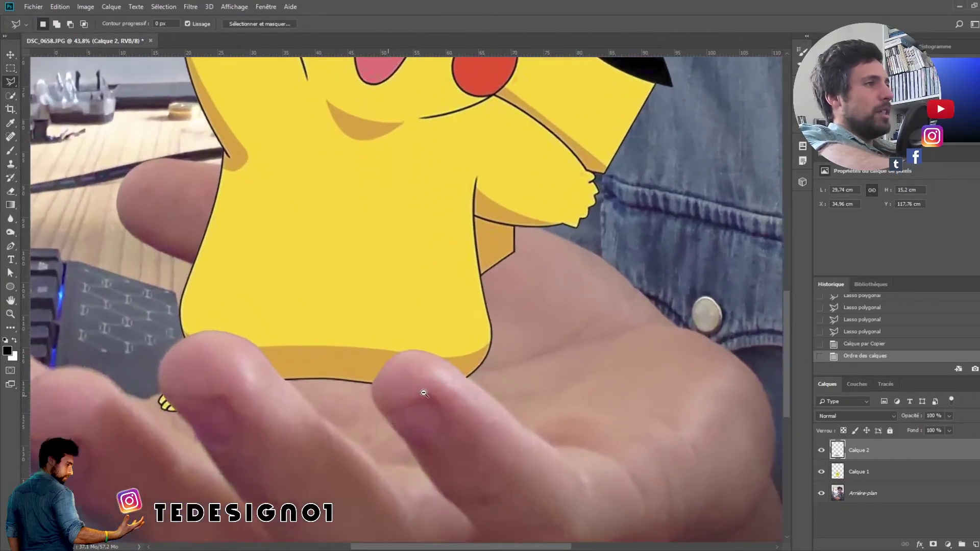
pyautogui.scroll(4, 427, 393)
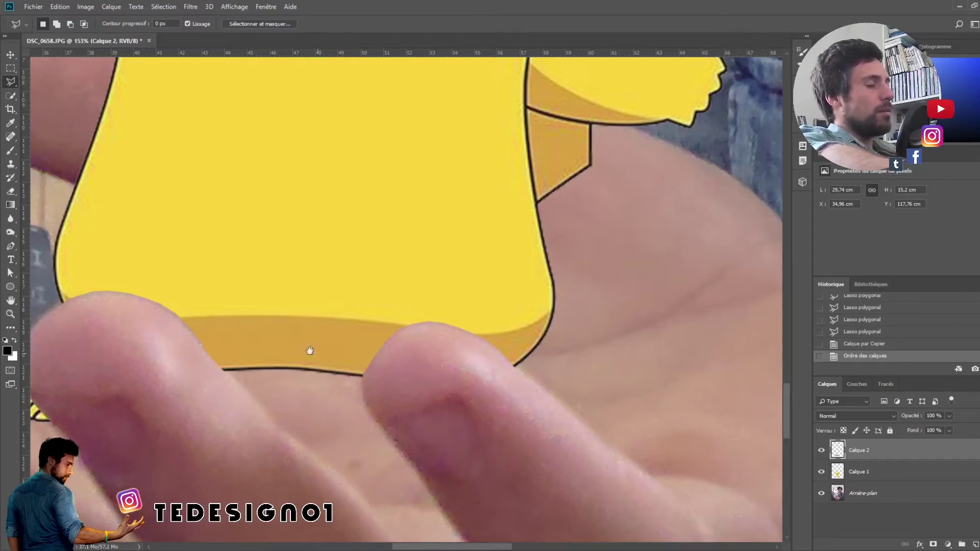
pyautogui.scroll(1, 310, 350)
pyautogui.scroll(-3, 271, 340)
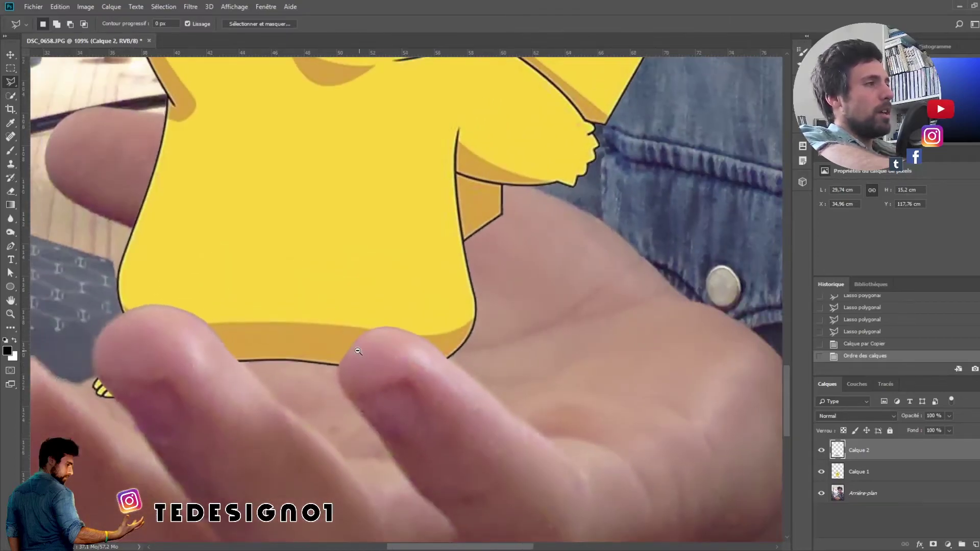
pyautogui.scroll(-2, 358, 351)
pyautogui.scroll(-1, 358, 351)
pyautogui.scroll(-1, 358, 351)
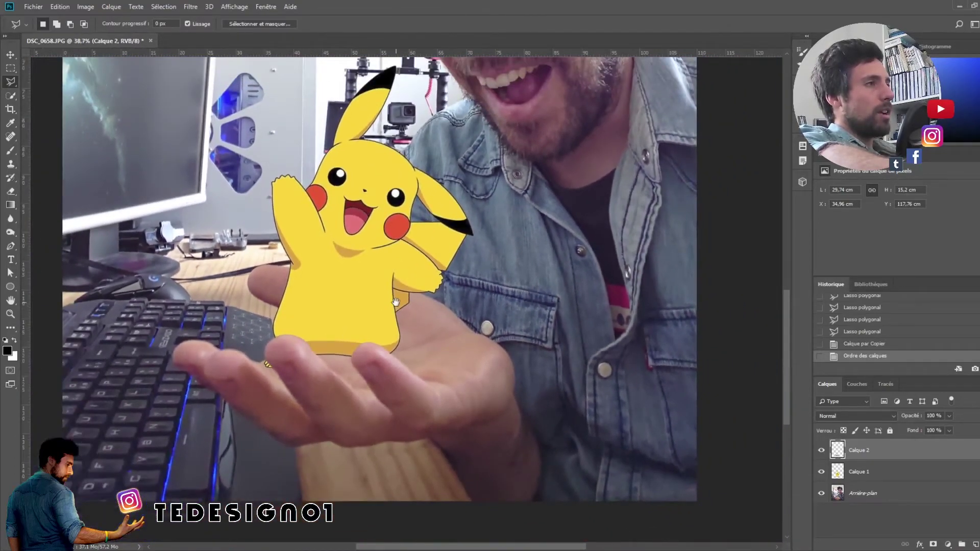
pyautogui.moveTo(395, 302); pyautogui.dragTo(374, 321)
pyautogui.scroll(1, 339, 377)
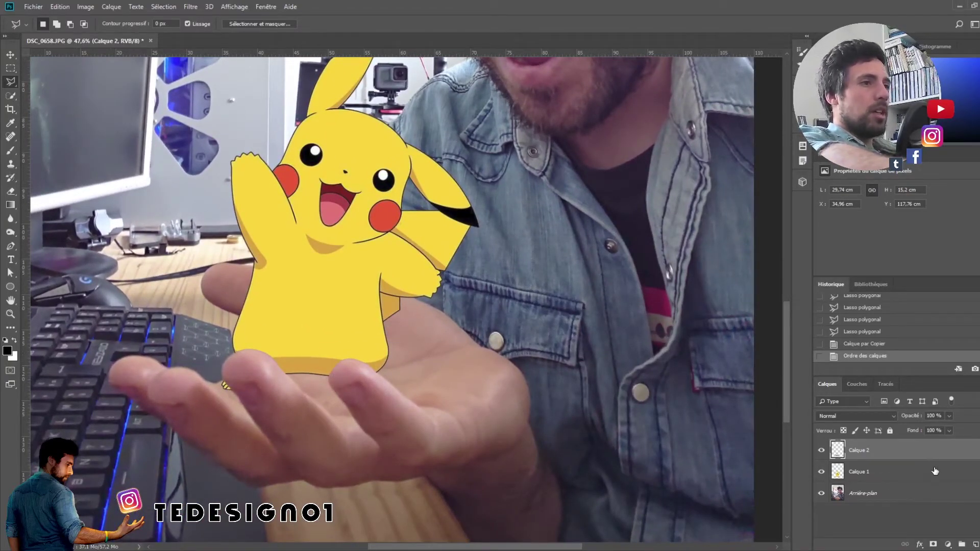
# Add an empty layer, Calque 3, above the Arrière-plan background and choose the Brush tool.
pyautogui.click(905, 495)
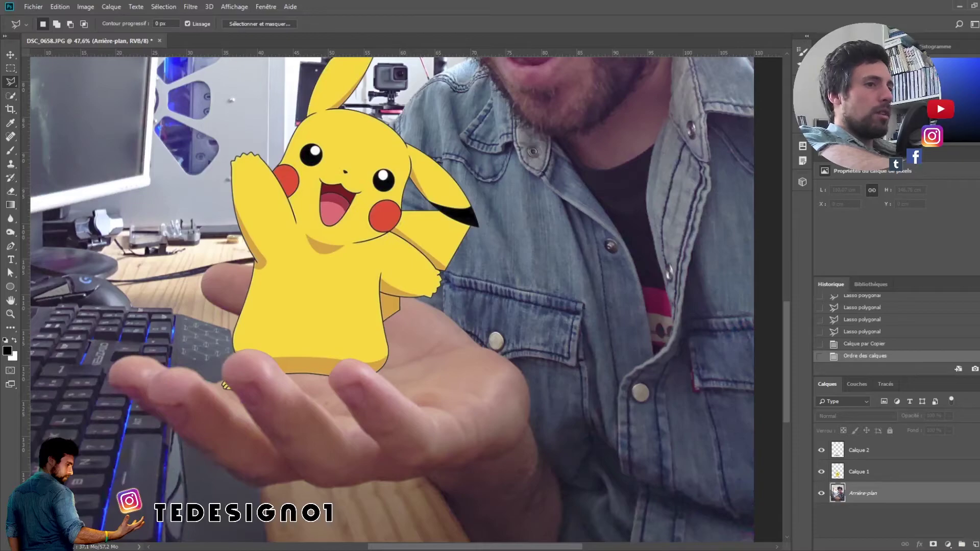
pyautogui.click(975, 545)
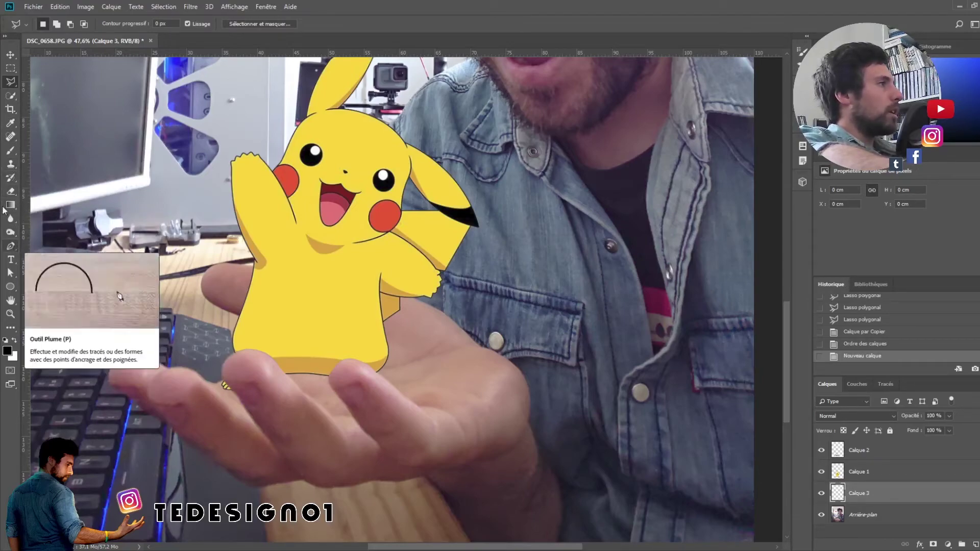
pyautogui.click(11, 153)
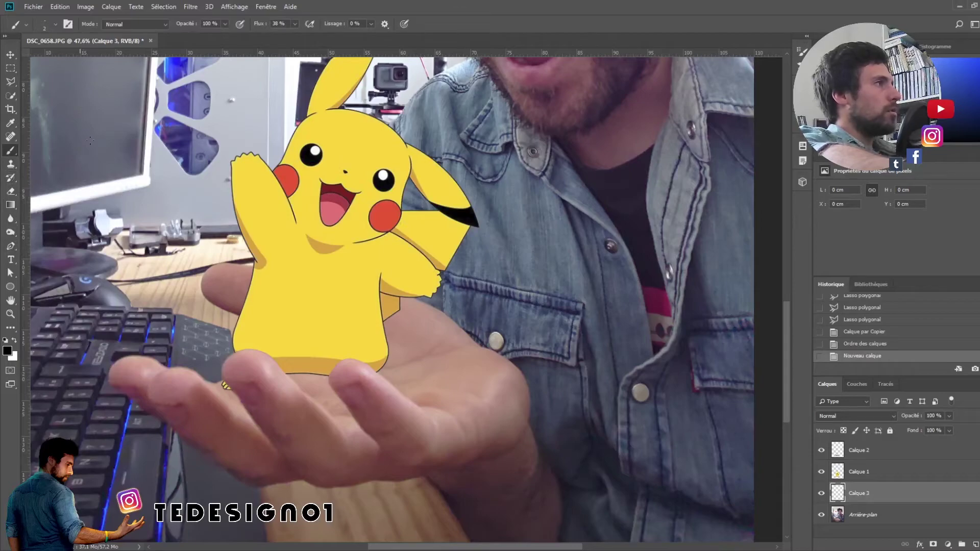
# Choose the Soft Round brush preset with zero hardness.
pyautogui.rightClick(332, 256)
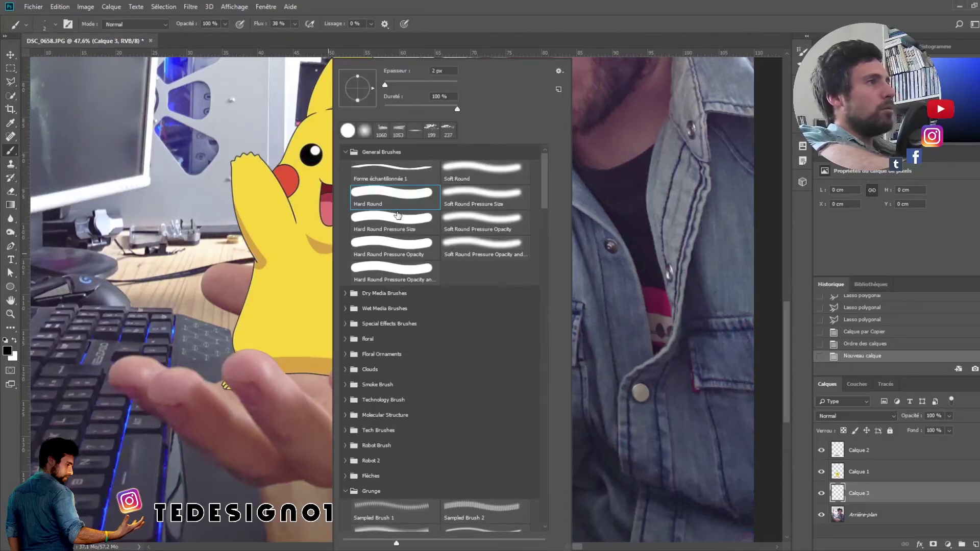
pyautogui.click(54, 24)
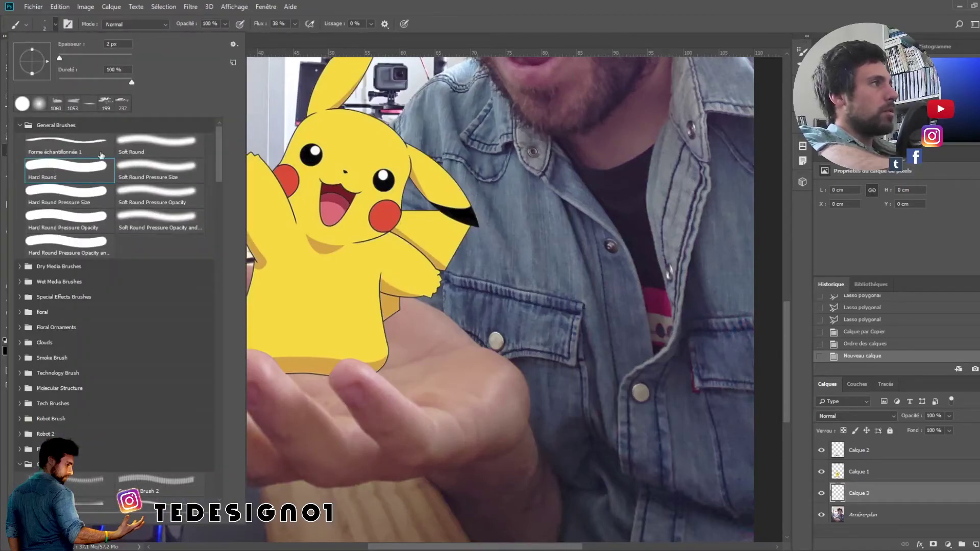
pyautogui.rightClick(455, 196)
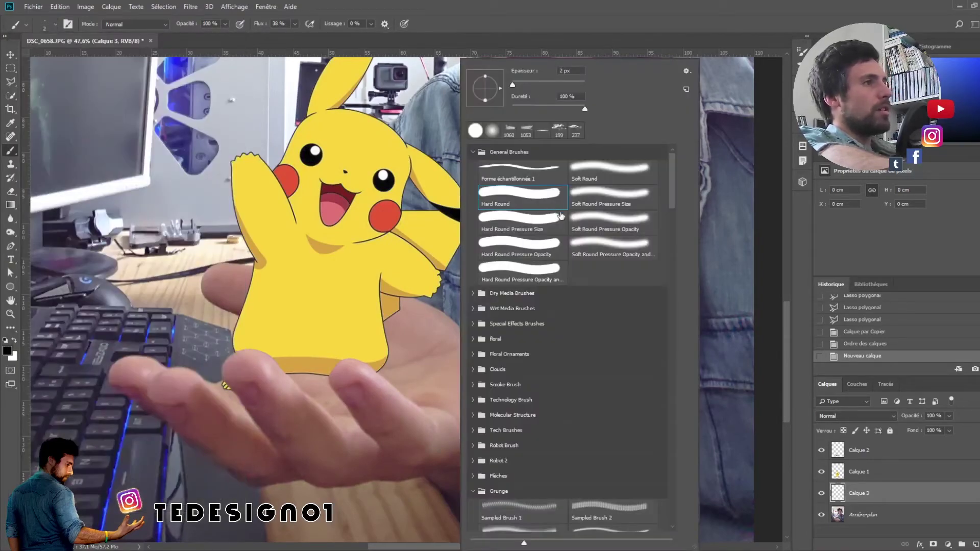
pyautogui.rightClick(325, 281)
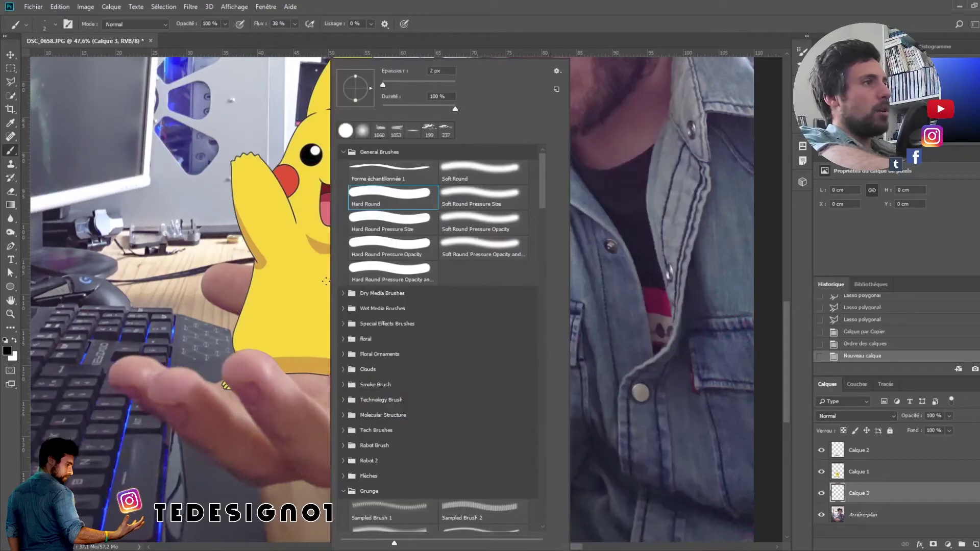
pyautogui.scroll(-1, 345, 489)
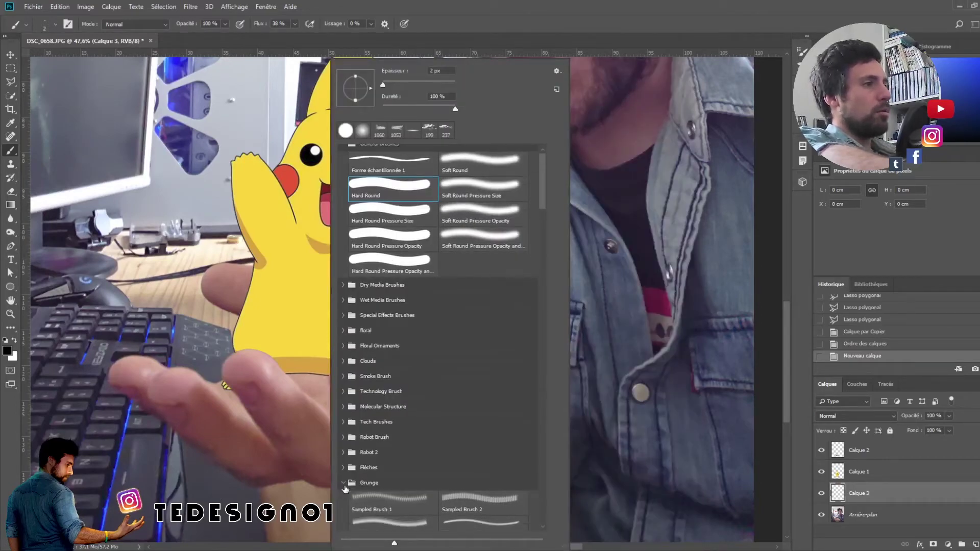
pyautogui.scroll(1, 345, 489)
pyautogui.click(346, 491)
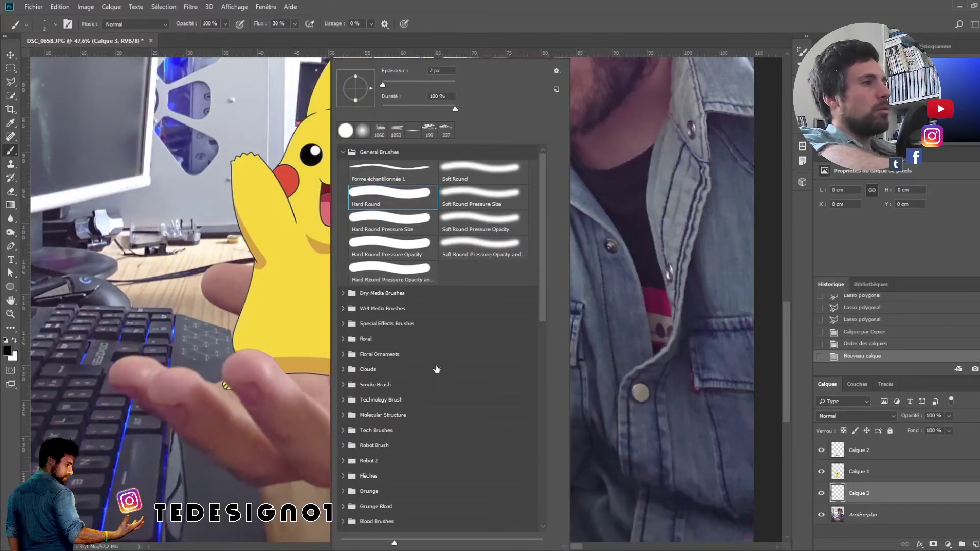
pyautogui.moveTo(537, 294)
pyautogui.mouseDown()
pyautogui.moveTo(552, 360)
pyautogui.moveTo(556, 480)
pyautogui.mouseUp()
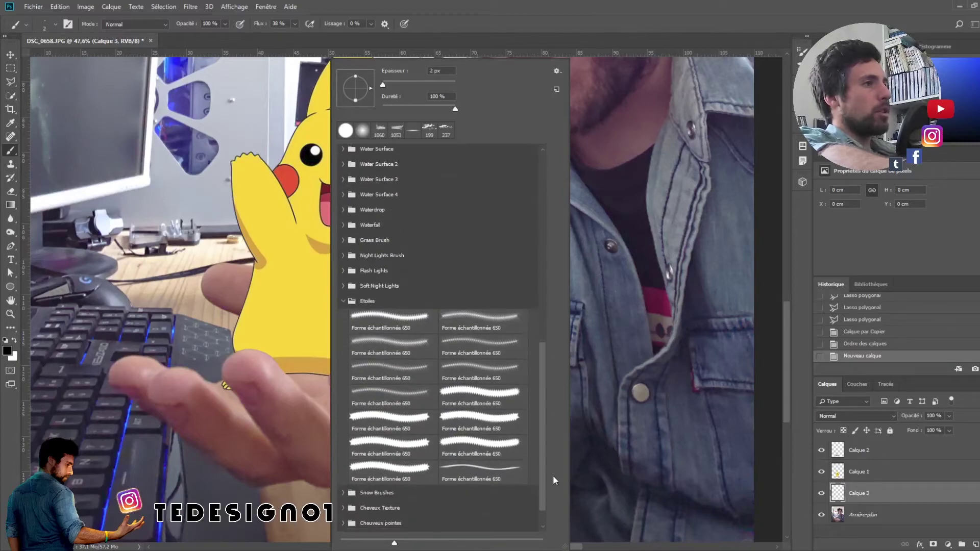
pyautogui.click(347, 306)
pyautogui.moveTo(538, 398); pyautogui.dragTo(558, 190)
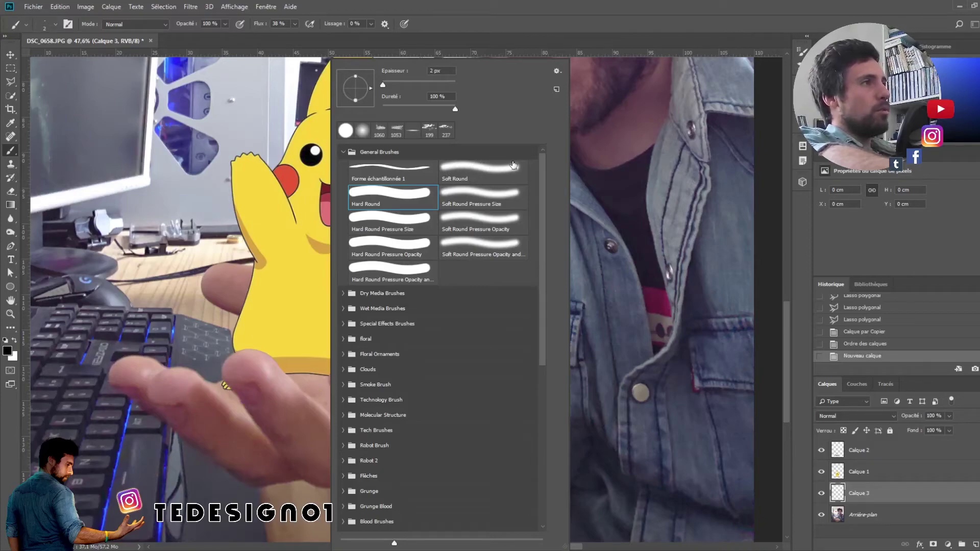
pyautogui.click(465, 175)
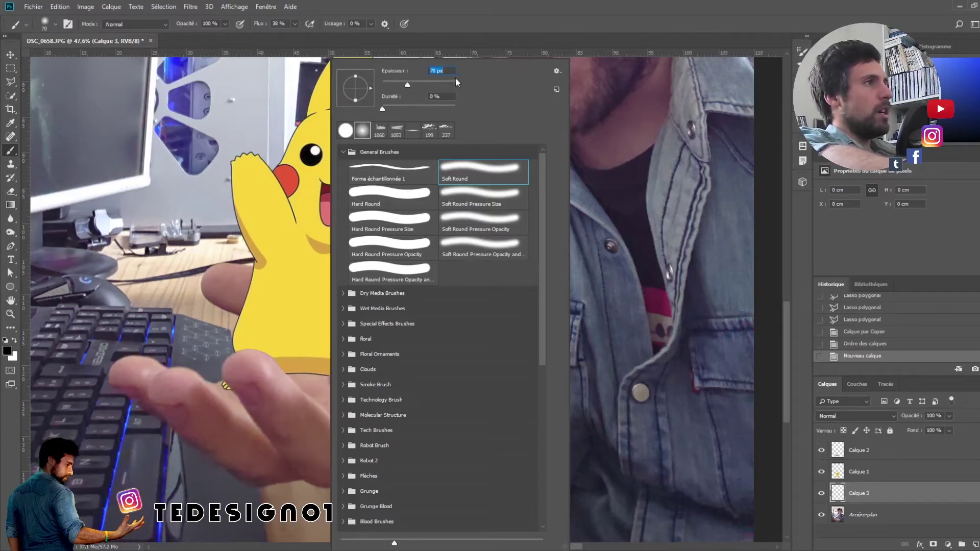
# Set the brush size to 470 px and flatten its tip into a thin ellipse.
pyautogui.moveTo(438, 84); pyautogui.dragTo(461, 89)
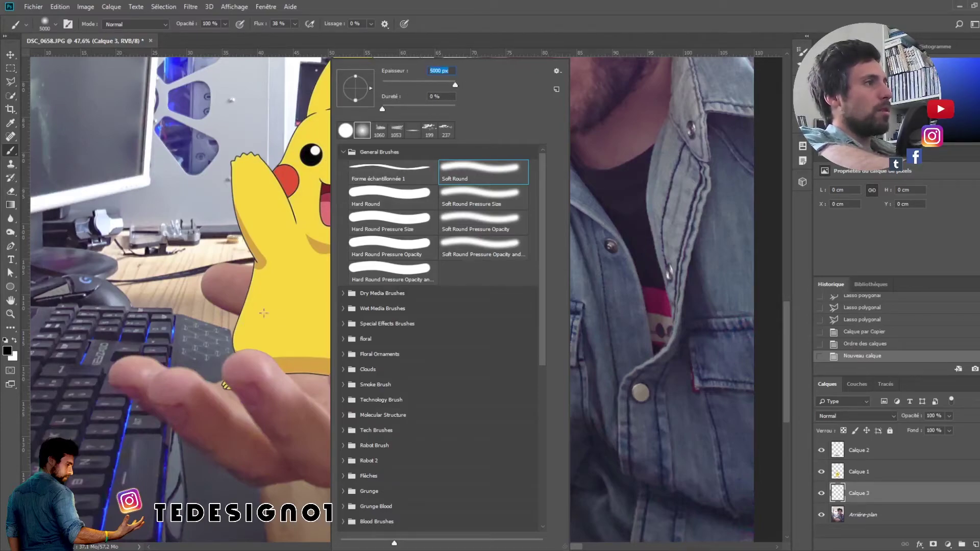
pyautogui.click(446, 83)
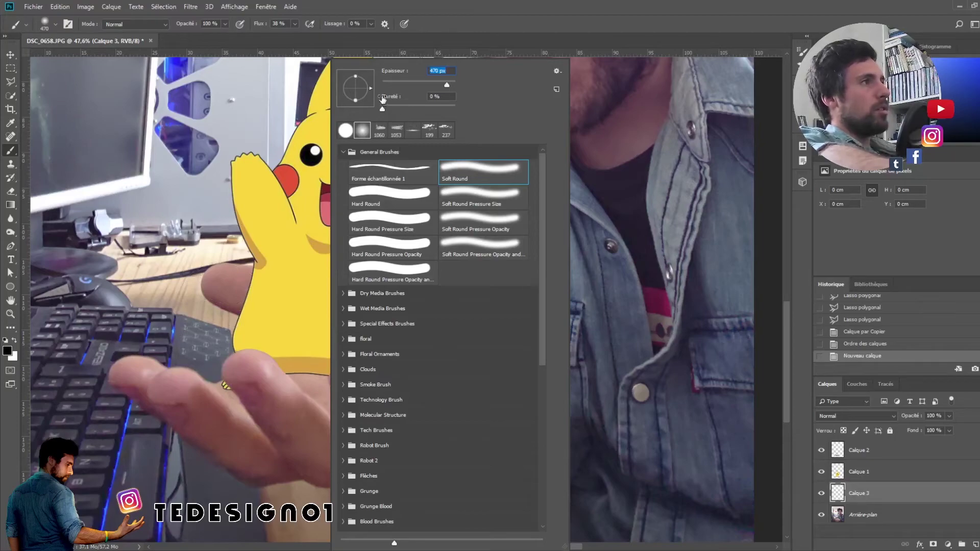
pyautogui.moveTo(356, 99); pyautogui.dragTo(356, 90)
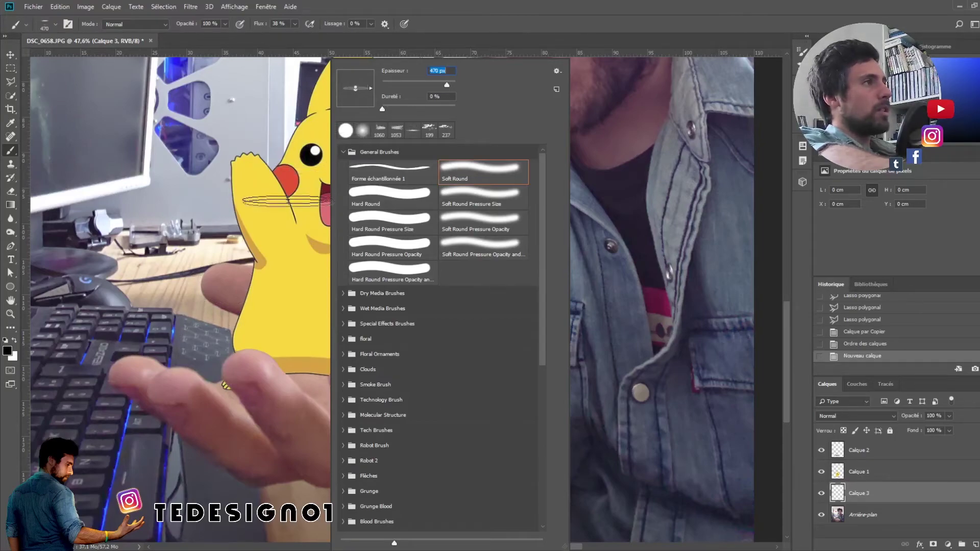
pyautogui.click(399, 6)
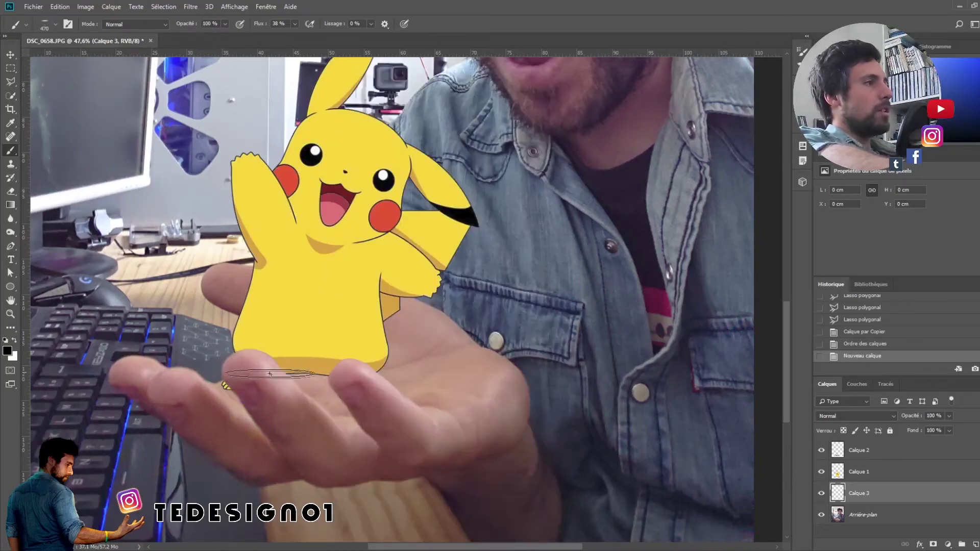
# Paint trial shadow dabs under Pikachu's feet, then undo them all.
pyautogui.click(368, 388)
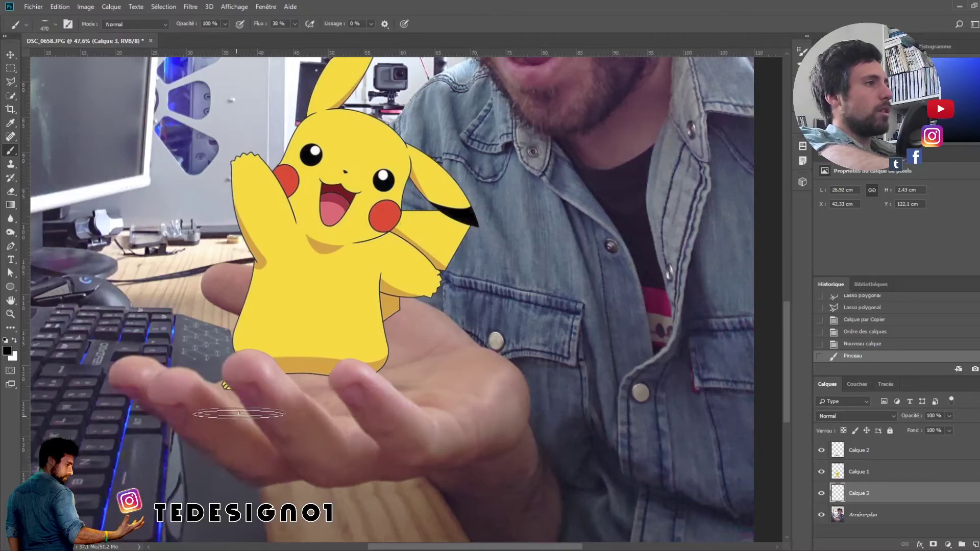
pyautogui.click(264, 388)
pyautogui.click(319, 388)
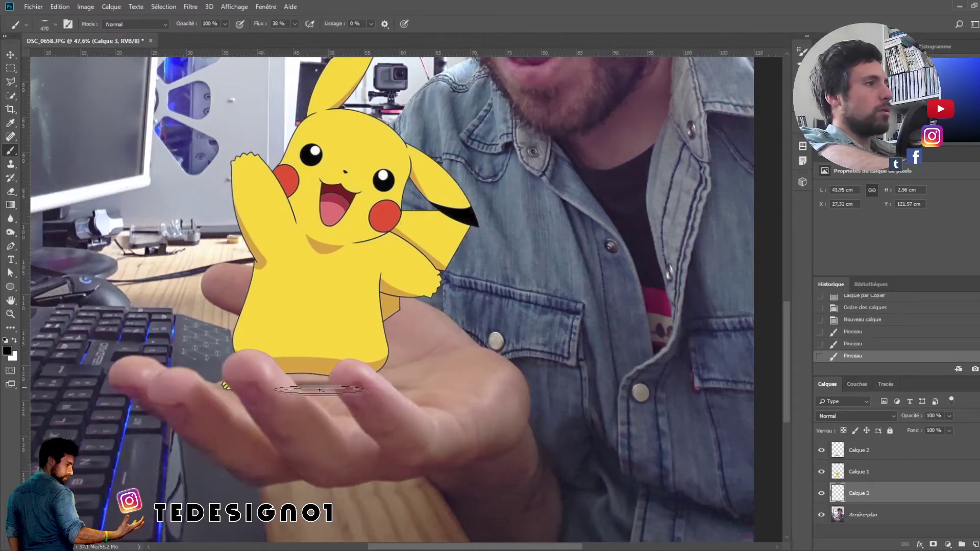
pyautogui.click(337, 392)
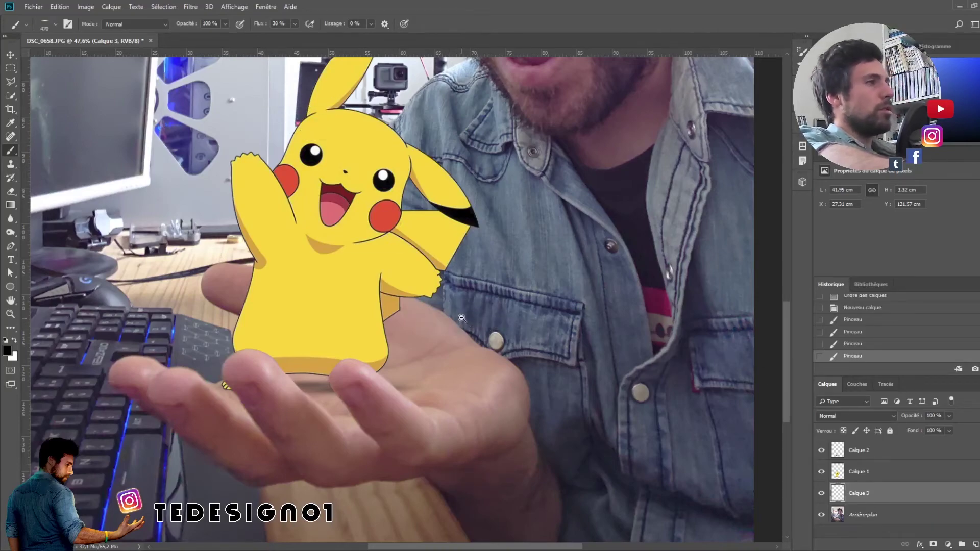
pyautogui.scroll(-3, 472, 325)
pyautogui.scroll(5, 469, 321)
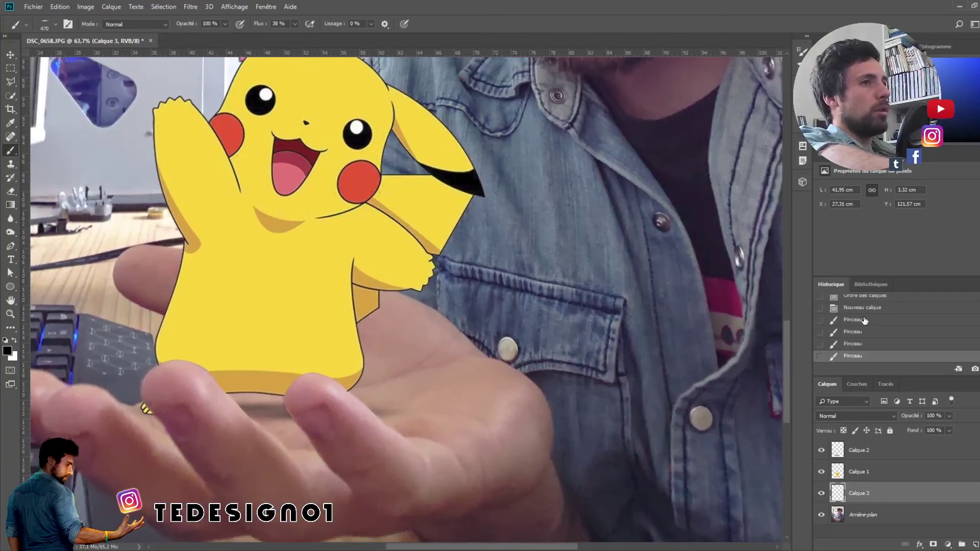
pyautogui.hotkey('ctrl', 'alt', 'z')
pyautogui.hotkey('ctrl', 'alt', 'z')
pyautogui.hotkey('ctrl', 'alt', 'z')
# Lower the brush opacity to 28%.
pyautogui.click(224, 24)
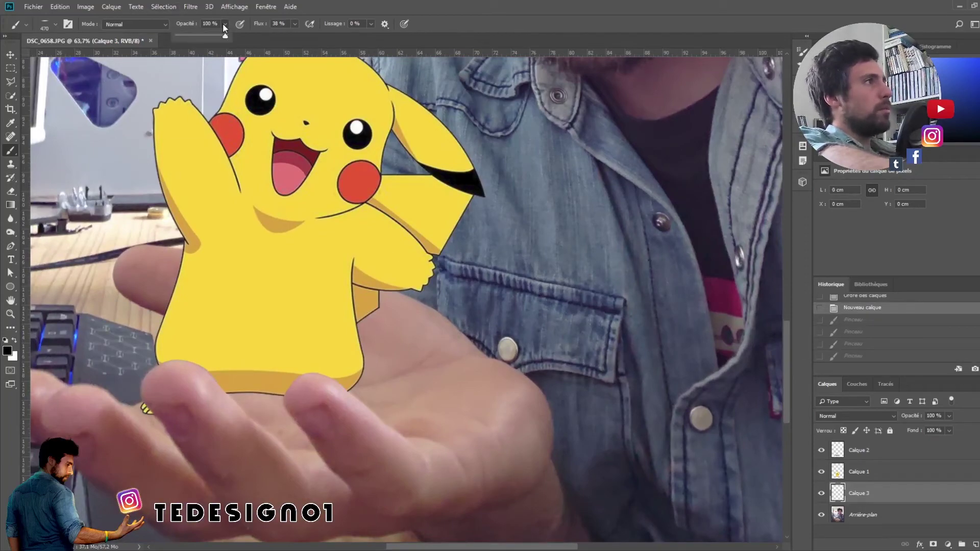
pyautogui.moveTo(193, 33); pyautogui.dragTo(190, 33)
pyautogui.moveTo(196, 402); pyautogui.dragTo(332, 365)
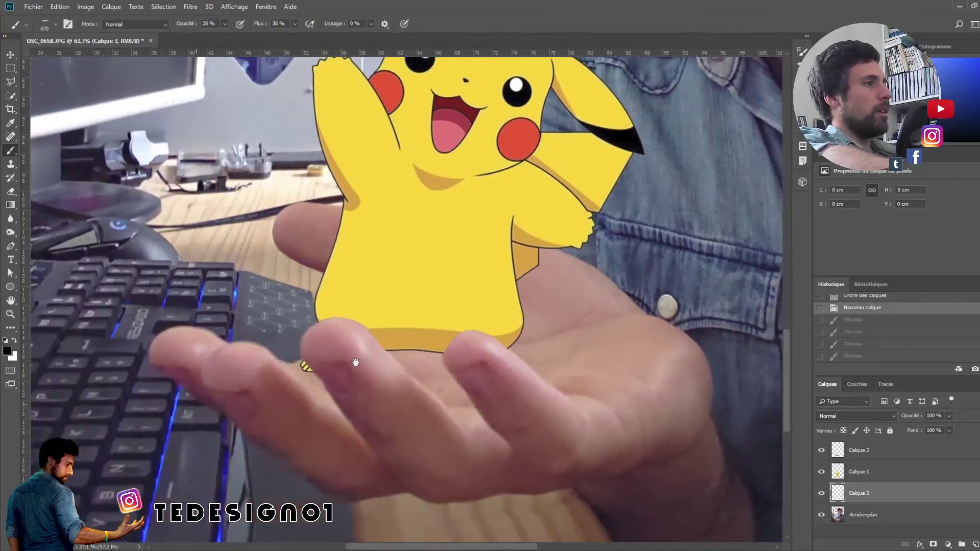
# Paint soft shadow strokes on the palm beneath Pikachu's feet, darkest directly below him.
pyautogui.click(344, 368)
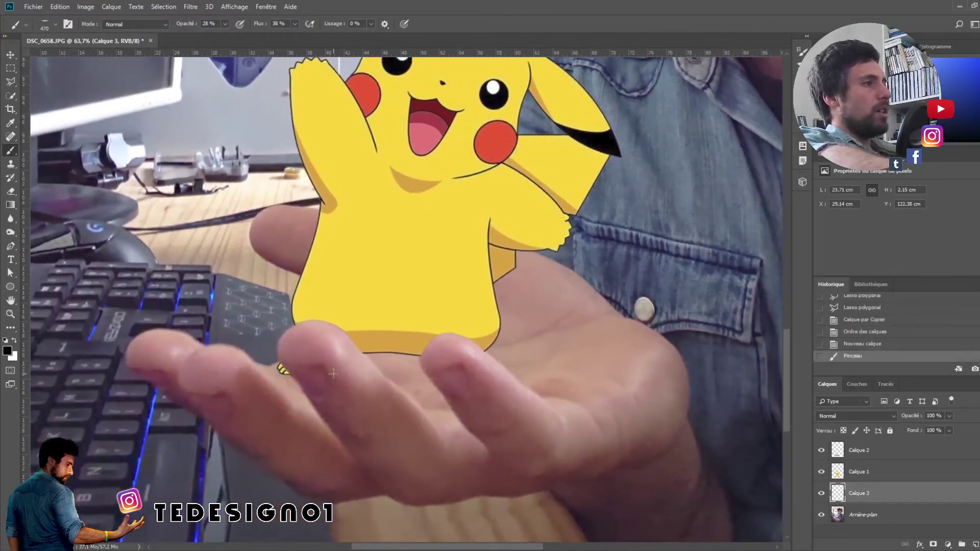
pyautogui.click(364, 371)
pyautogui.click(439, 373)
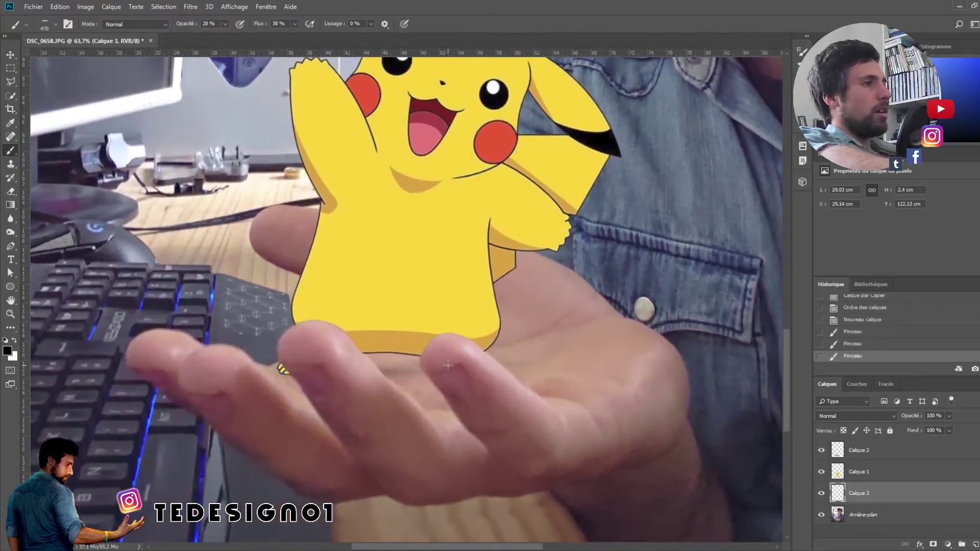
pyautogui.click(468, 380)
pyautogui.click(408, 382)
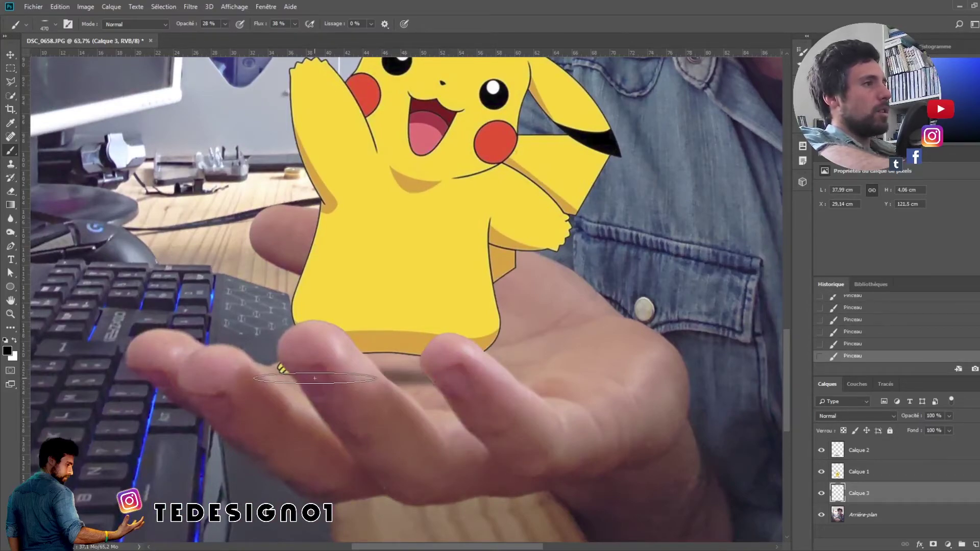
pyautogui.click(311, 380)
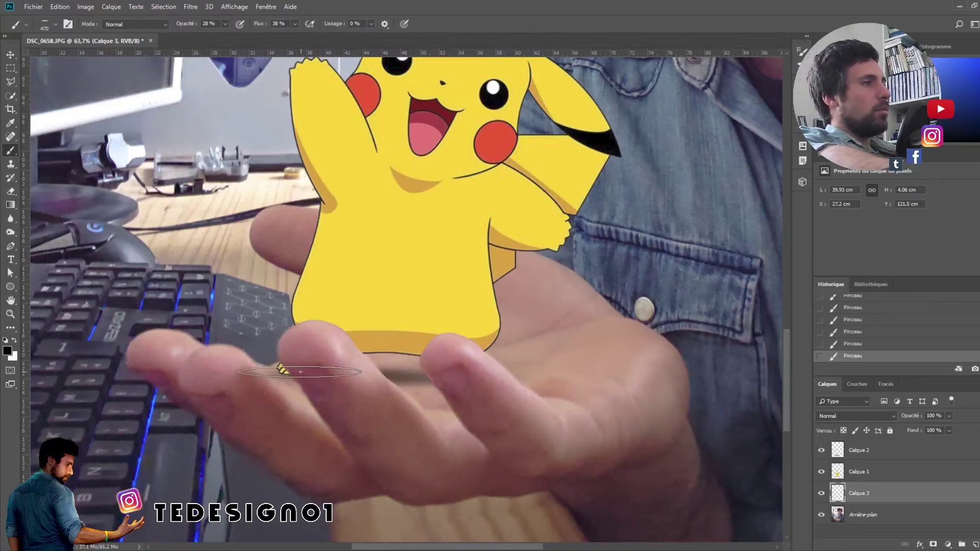
pyautogui.moveTo(284, 368)
pyautogui.mouseDown()
pyautogui.moveTo(295, 370)
pyautogui.moveTo(286, 370)
pyautogui.mouseUp()
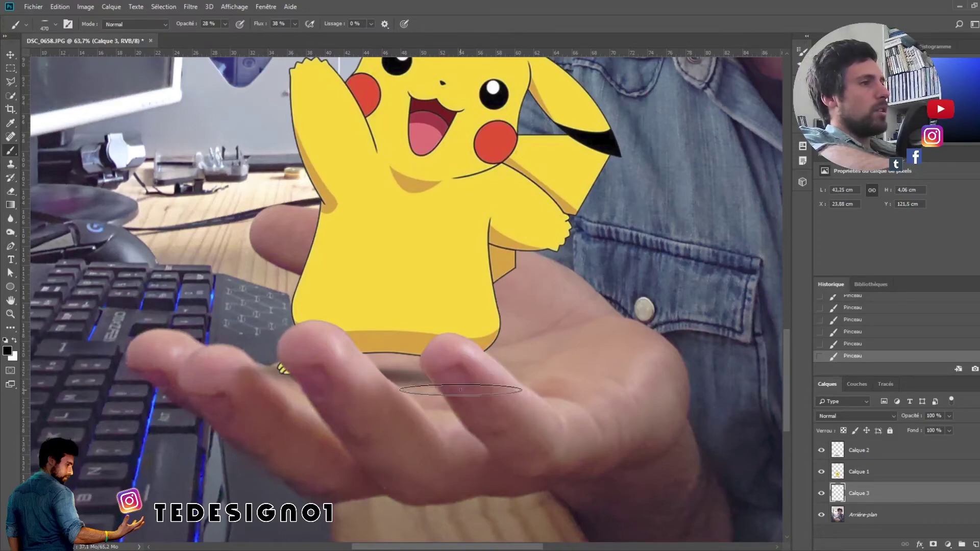
pyautogui.moveTo(424, 392); pyautogui.dragTo(404, 387)
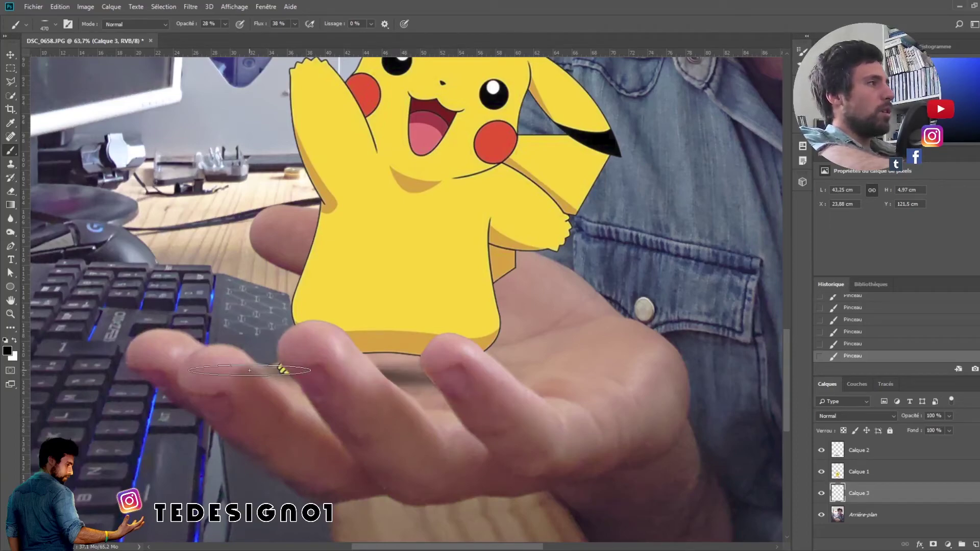
# Erase the stray shadow near the fingers on Calque 3 and fit the whole photo in view.
pyautogui.click(10, 191)
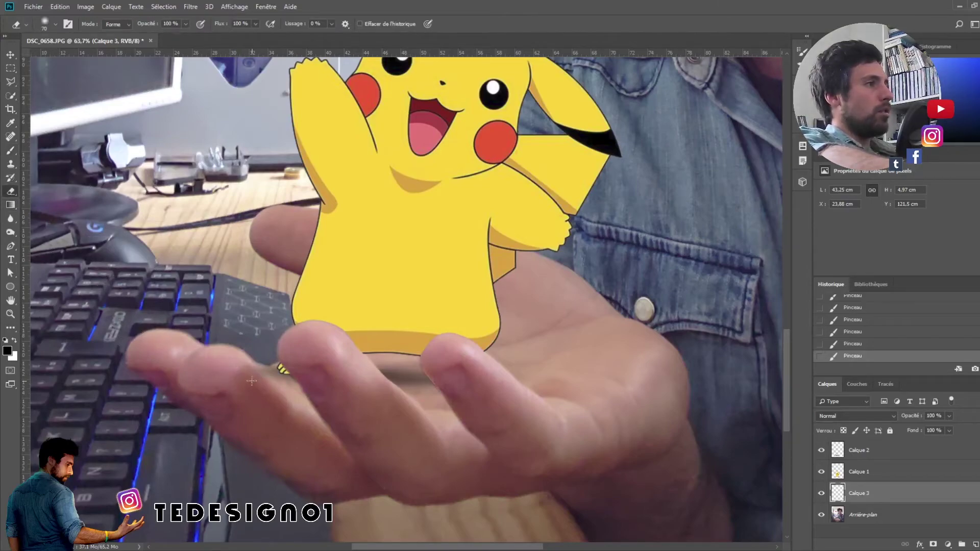
pyautogui.click(264, 391)
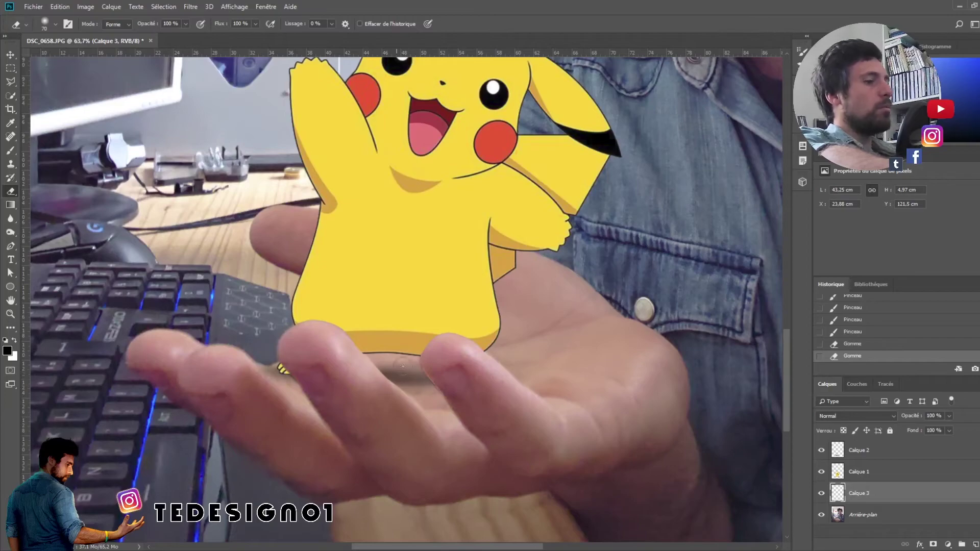
pyautogui.scroll(-3, 474, 298)
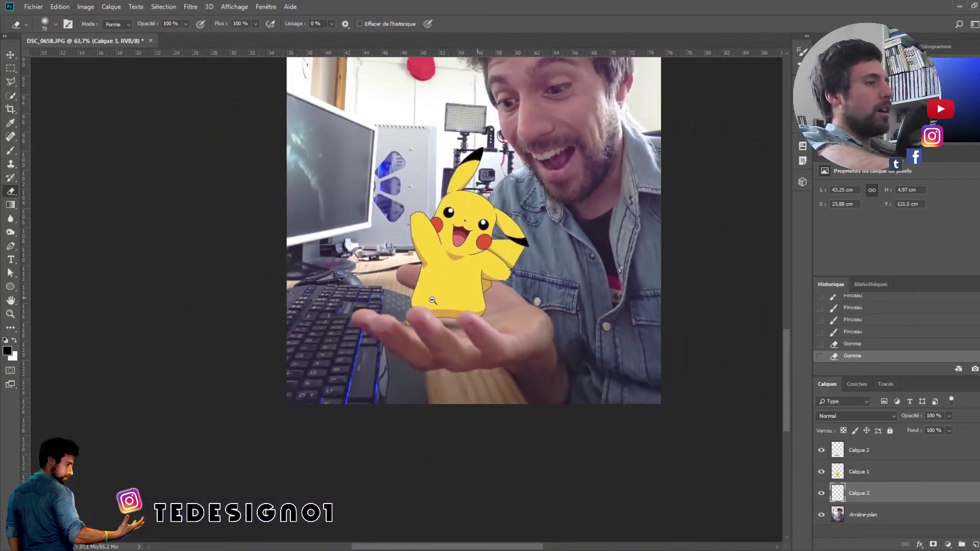
pyautogui.scroll(-3, 433, 301)
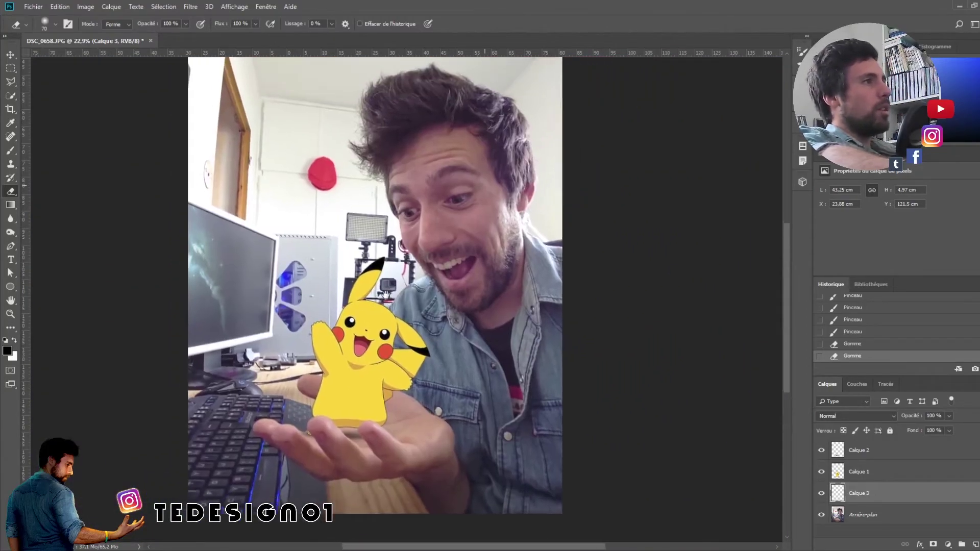
pyautogui.scroll(-1, 420, 310)
pyautogui.scroll(1, 420, 310)
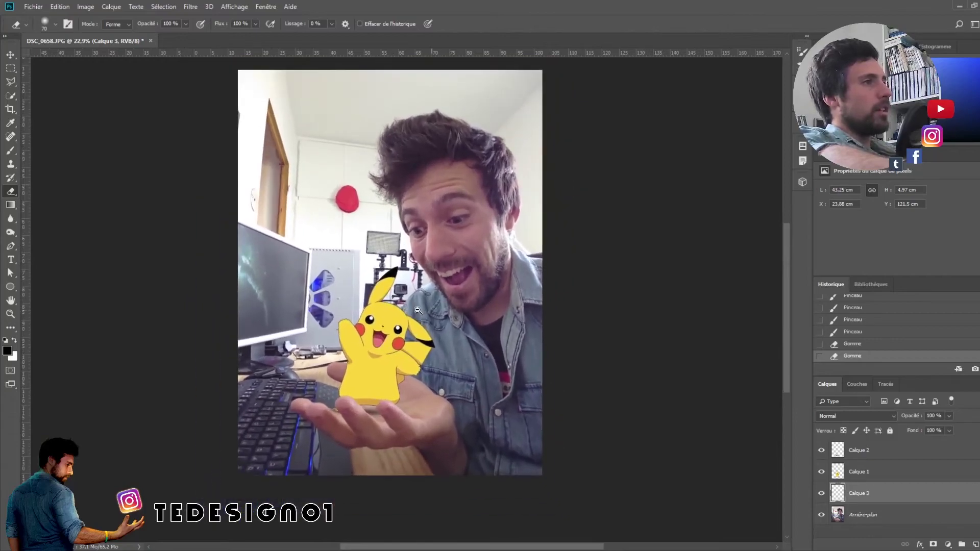
pyautogui.moveTo(403, 255); pyautogui.dragTo(427, 271)
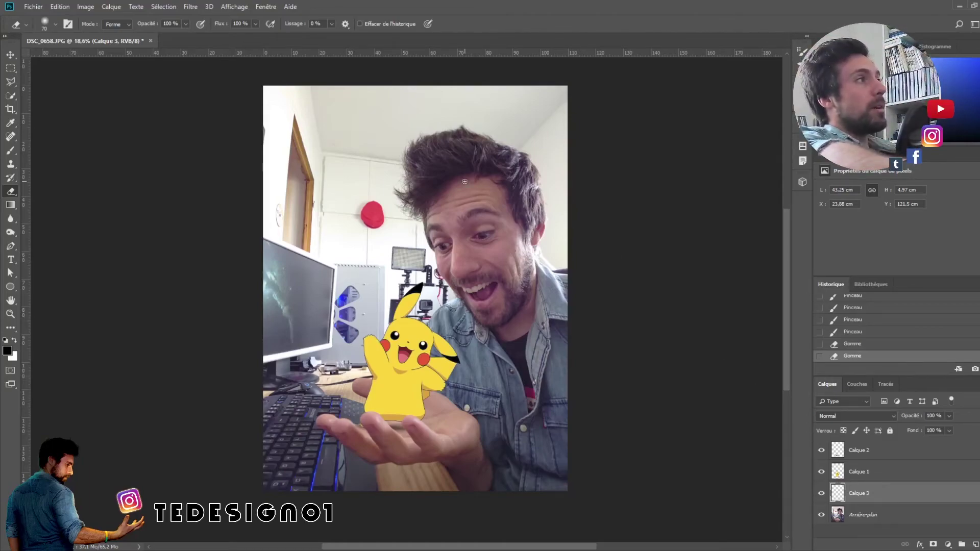
pyautogui.click(35, 7)
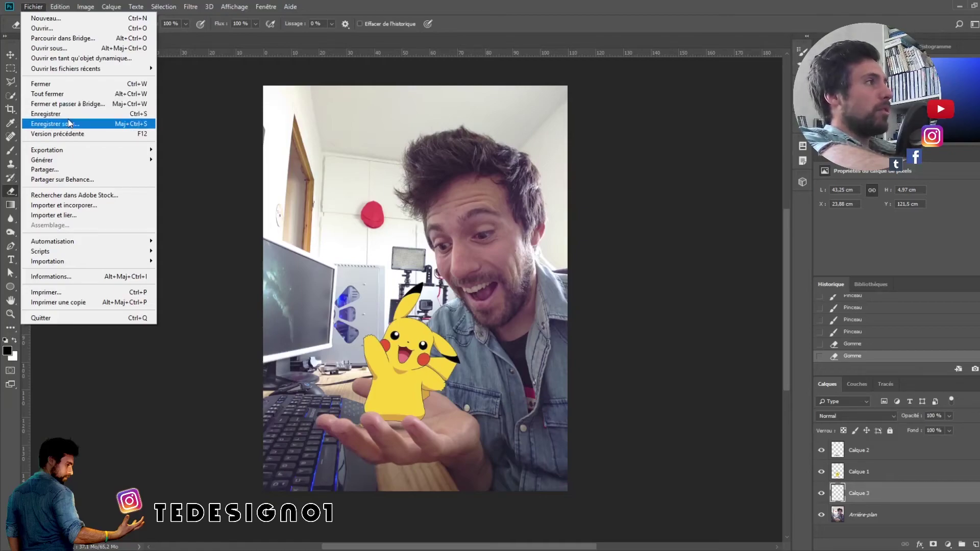
# Save the image as a JPEG named 'Pikachu' with Enregistrer sous.
pyautogui.click(71, 124)
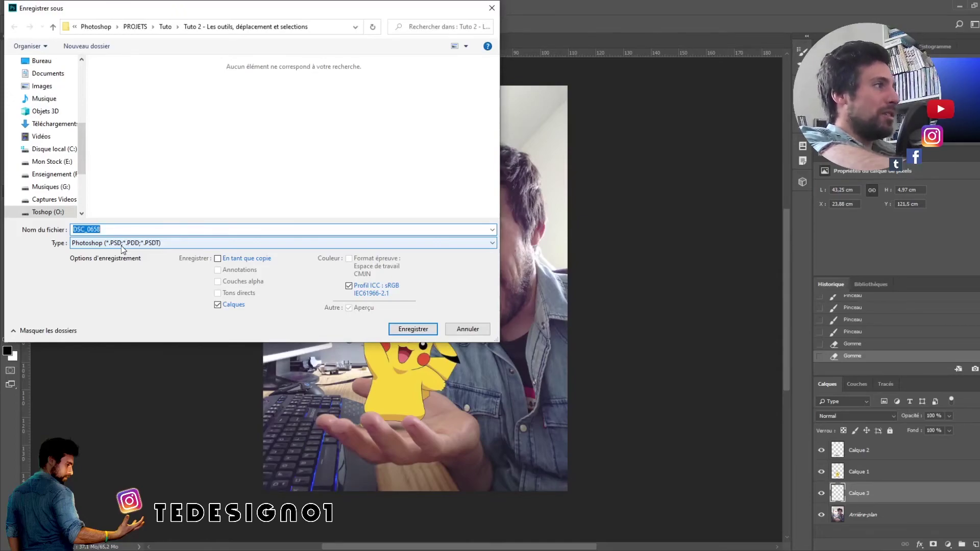
pyautogui.click(125, 244)
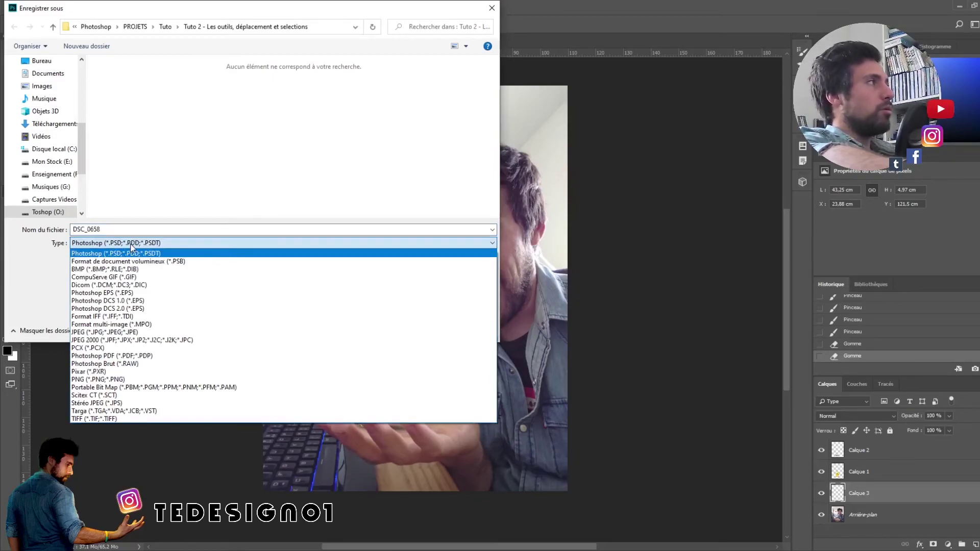
pyautogui.click(128, 333)
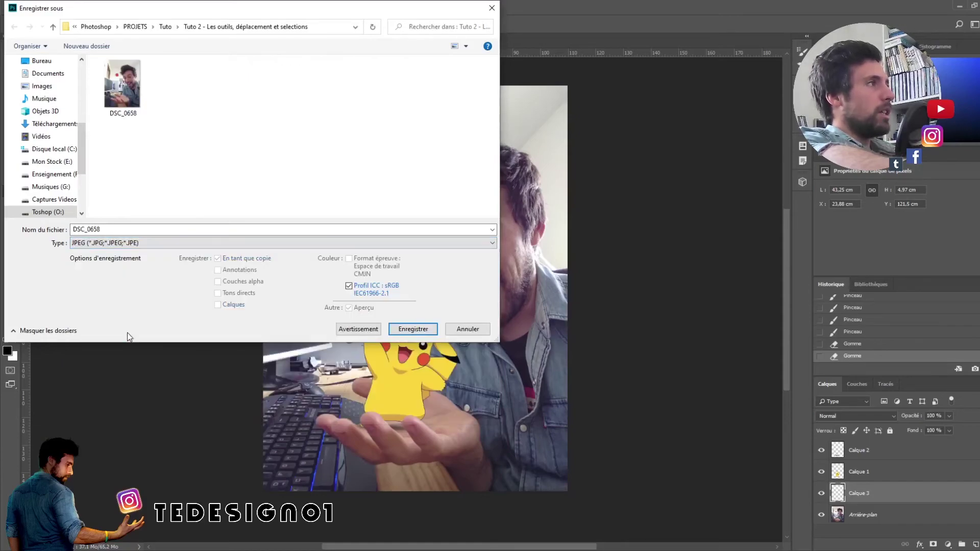
pyautogui.doubleClick(109, 229)
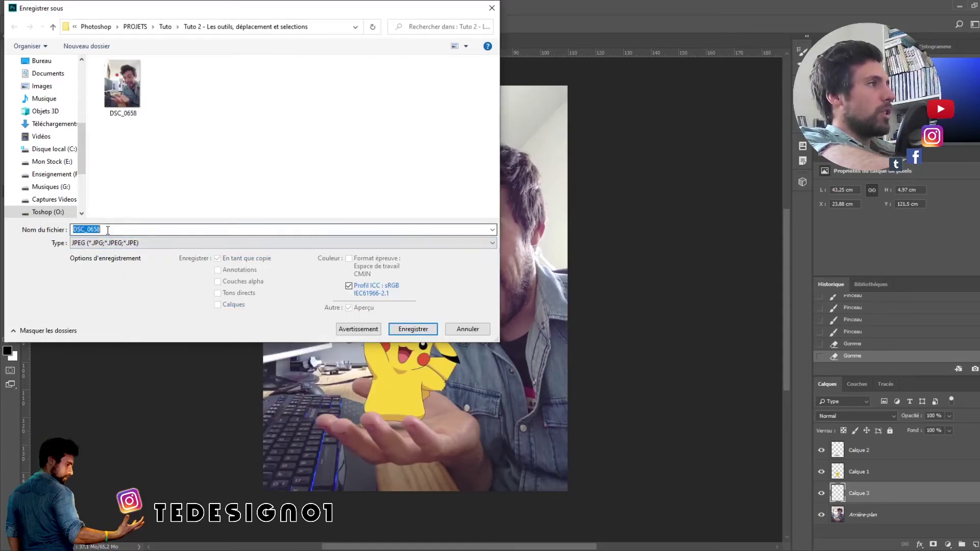
pyautogui.write('Pika')
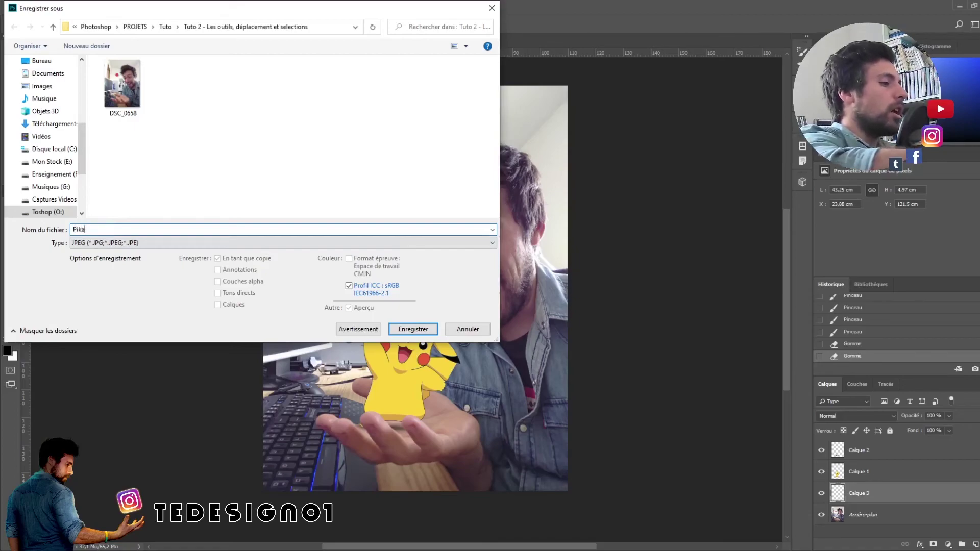
pyautogui.write('chu')
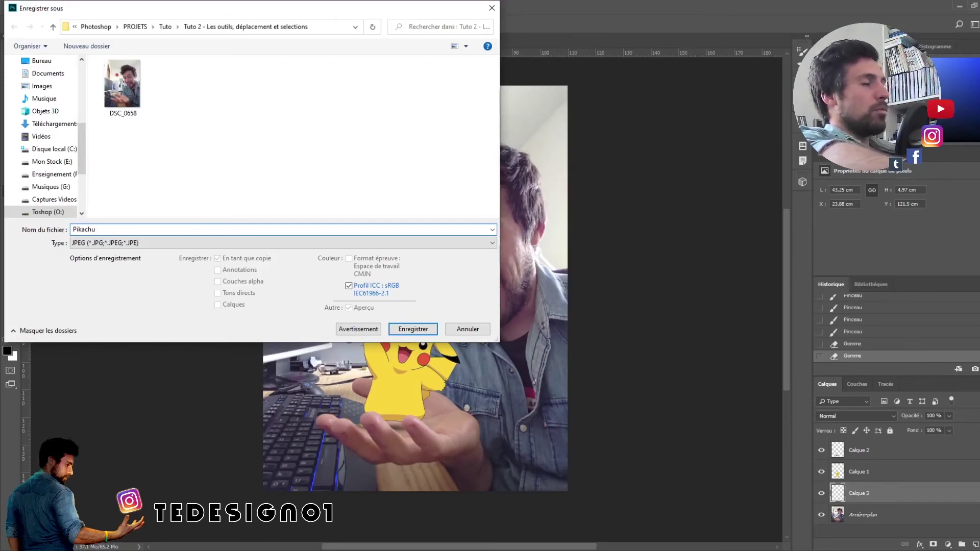
pyautogui.press('Return')
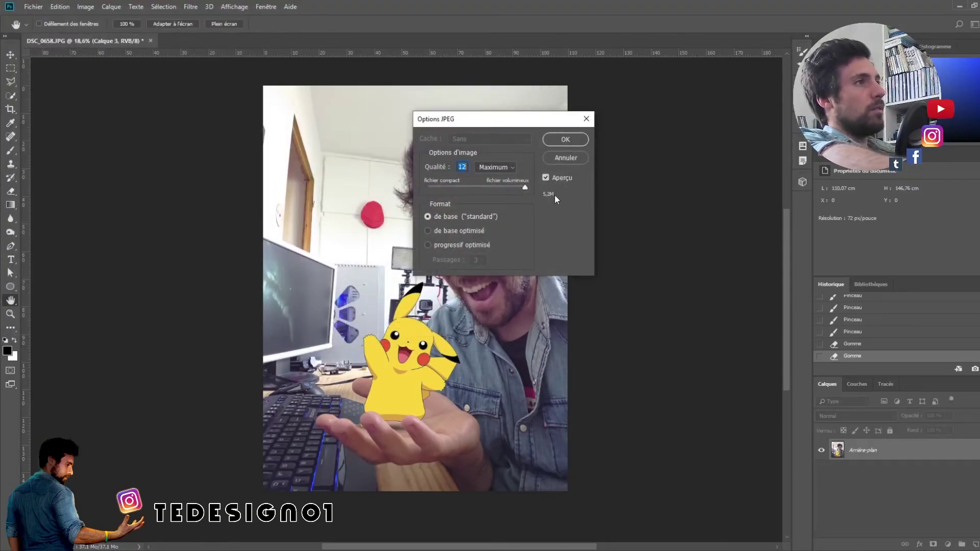
# Set the JPEG quality to 12 (Maximum) and confirm the save.
pyautogui.click(497, 187)
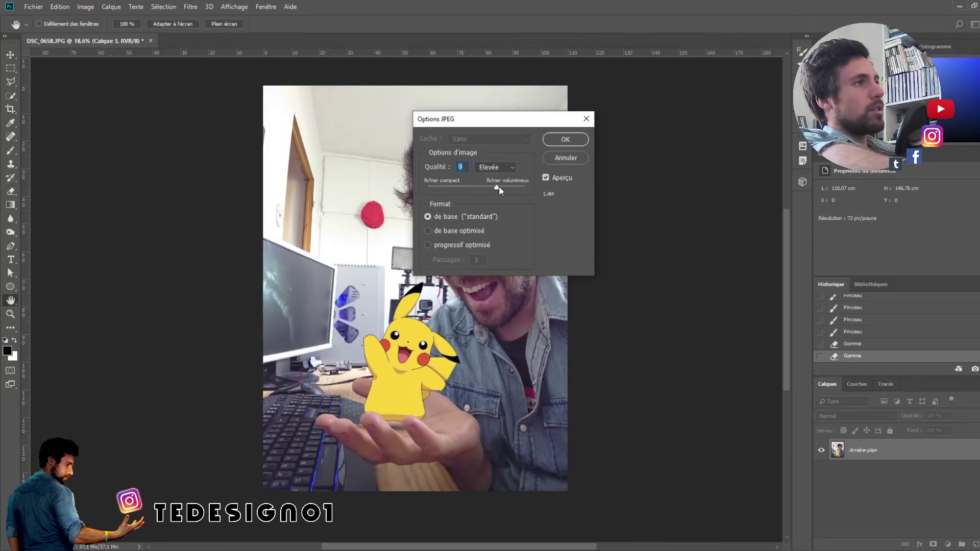
pyautogui.click(501, 187)
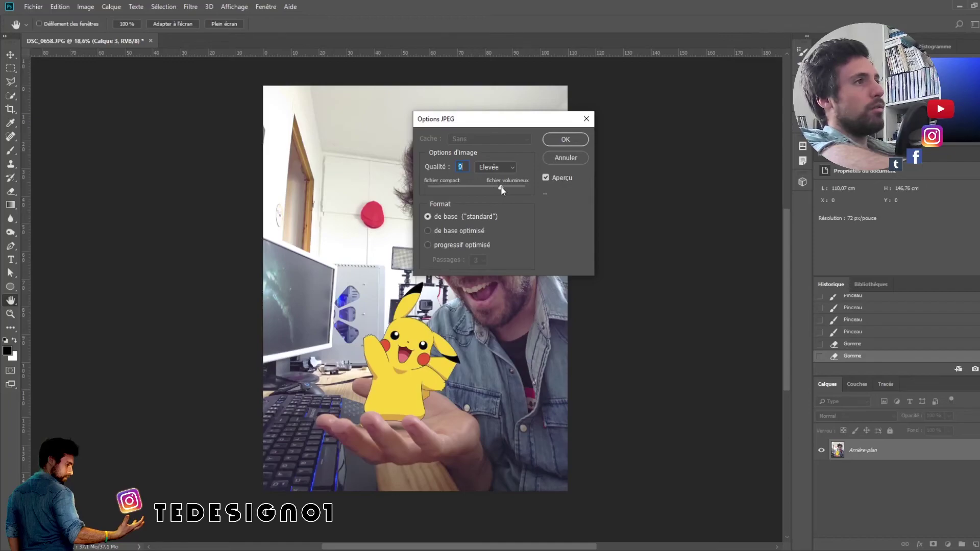
pyautogui.moveTo(501, 186); pyautogui.dragTo(506, 186)
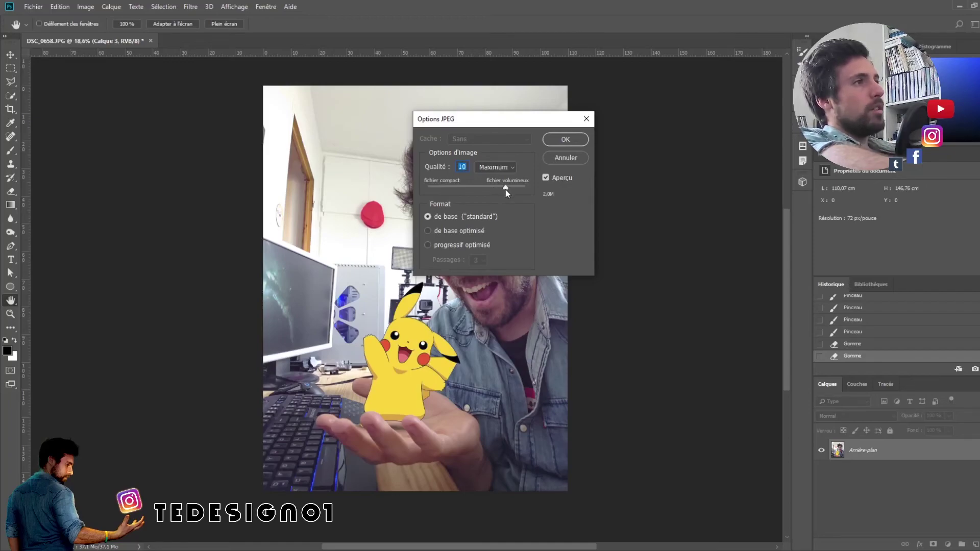
pyautogui.click(513, 187)
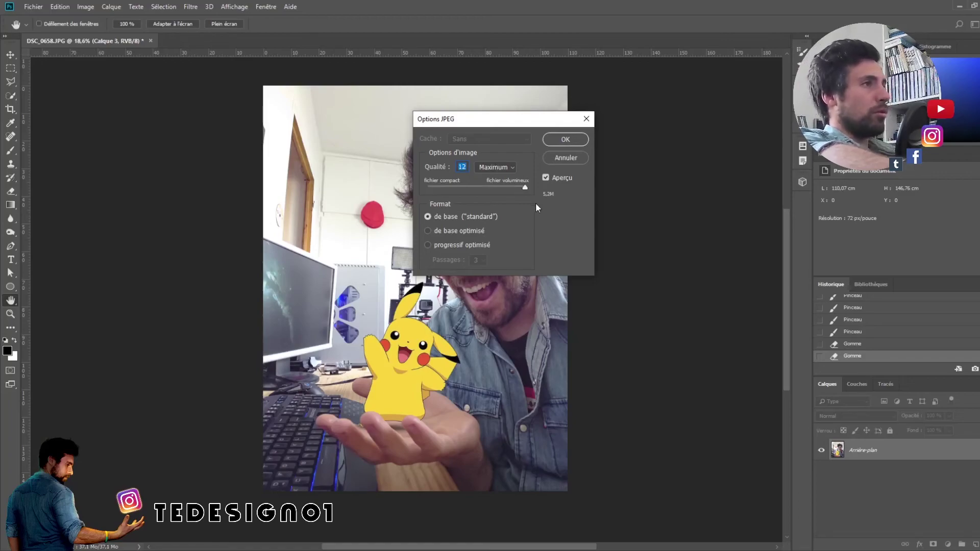
pyautogui.click(566, 140)
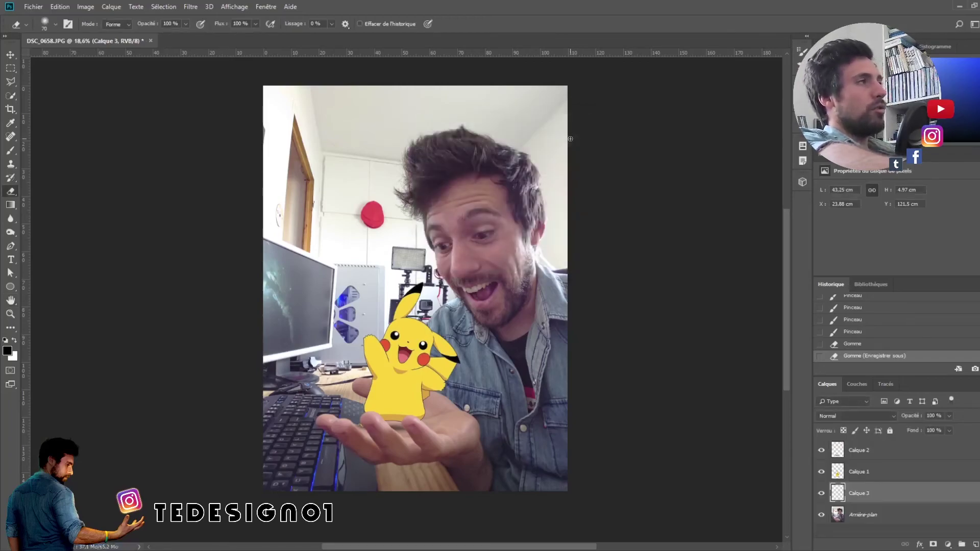